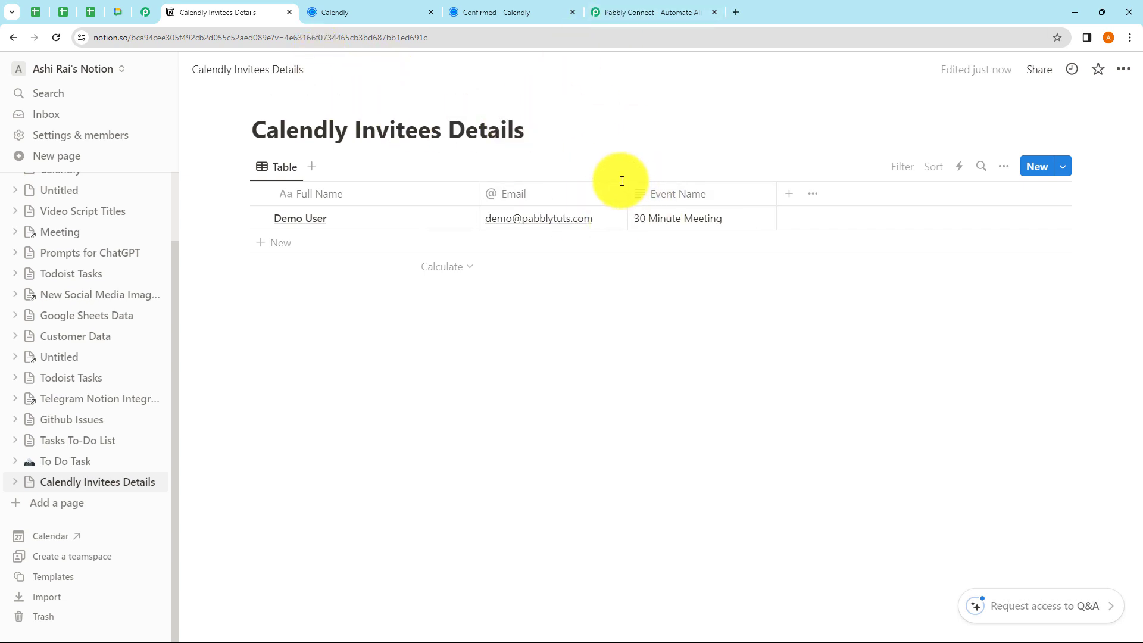
Leave the Notion Calendly Invitees Details table and switch to the Pabbly Connect website tab
{"action": "left_click", "coordinate": [644, 17]}
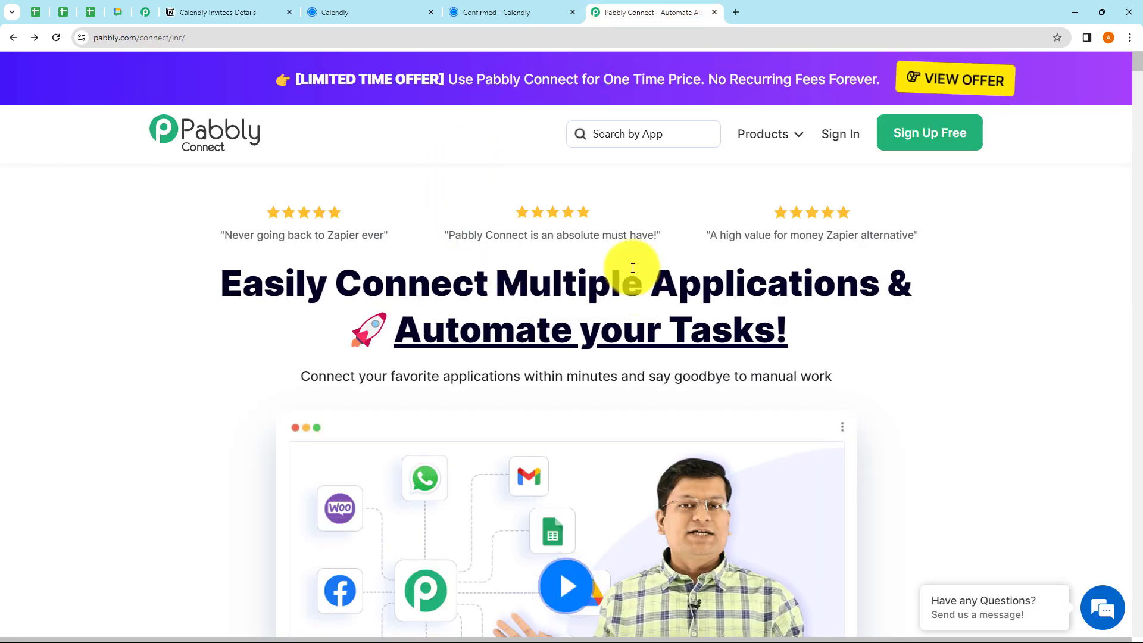
Sign in on pabbly.com and open Pabbly Connect from its Access Now card
{"action": "left_click", "coordinate": [202, 40]}
{"action": "left_click", "coordinate": [363, 128]}
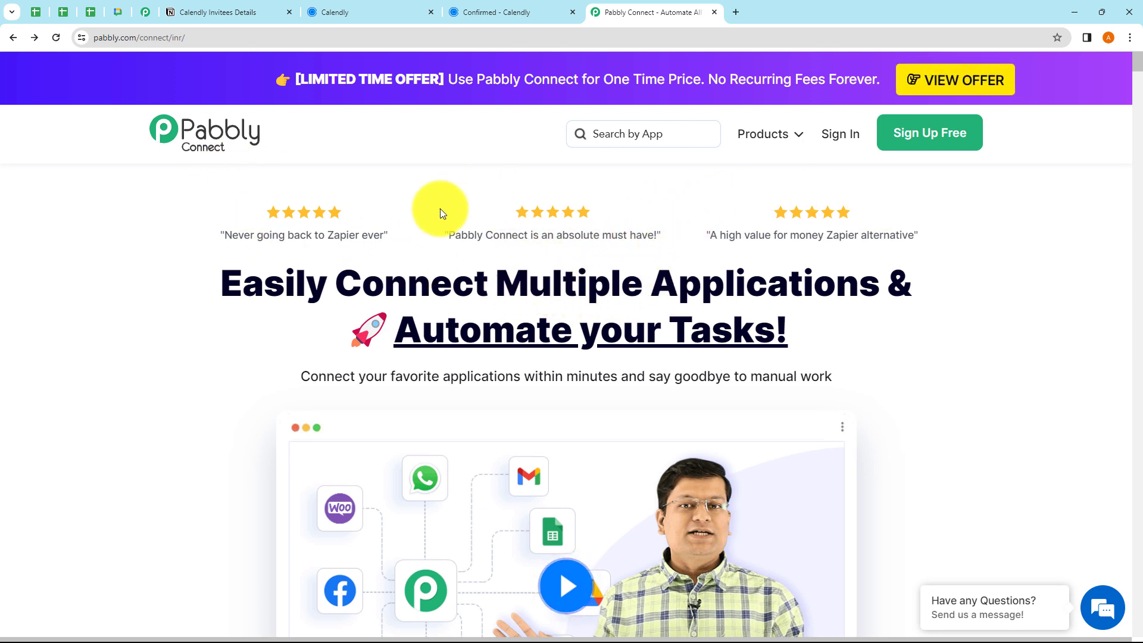
{"action": "left_click", "coordinate": [827, 135]}
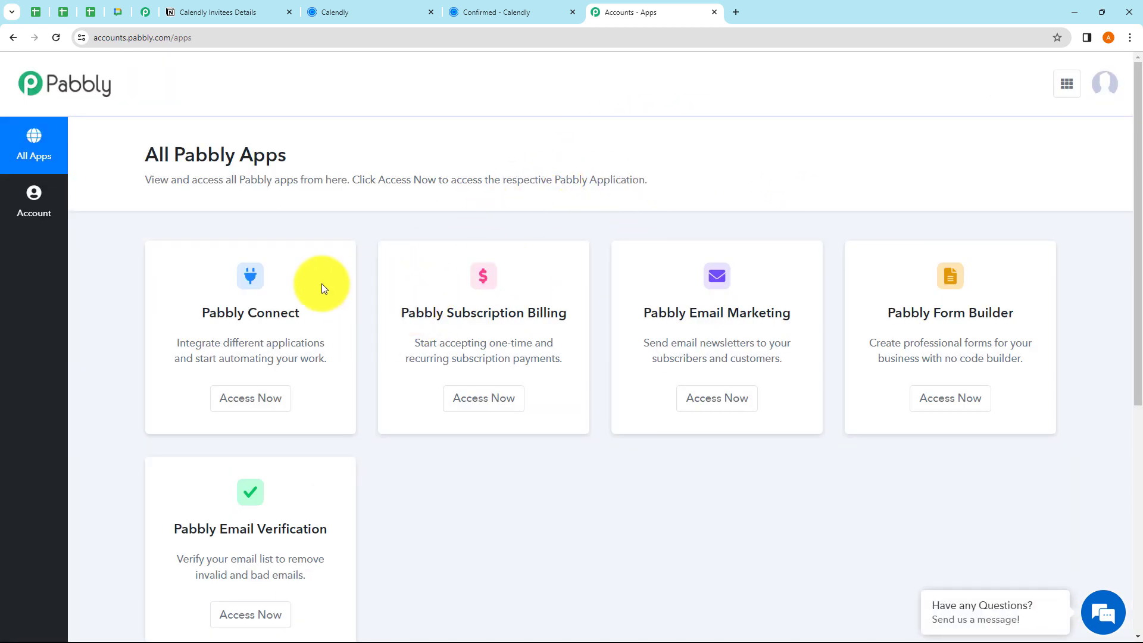
{"action": "left_click", "coordinate": [247, 399]}
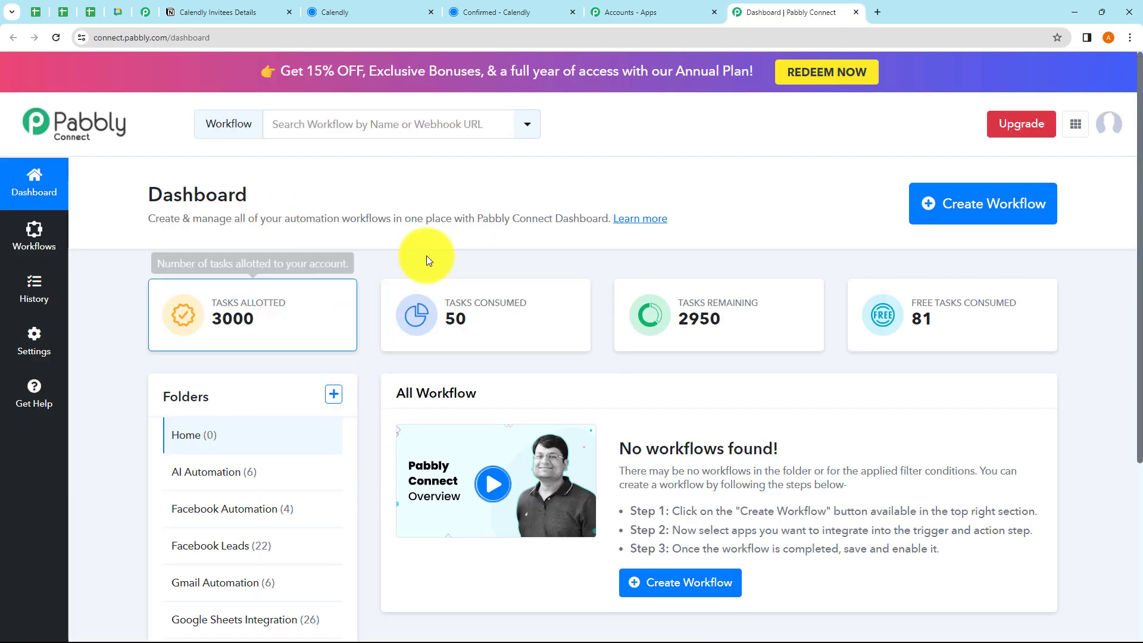
{"action": "mouse_move", "coordinate": [481, 294]}
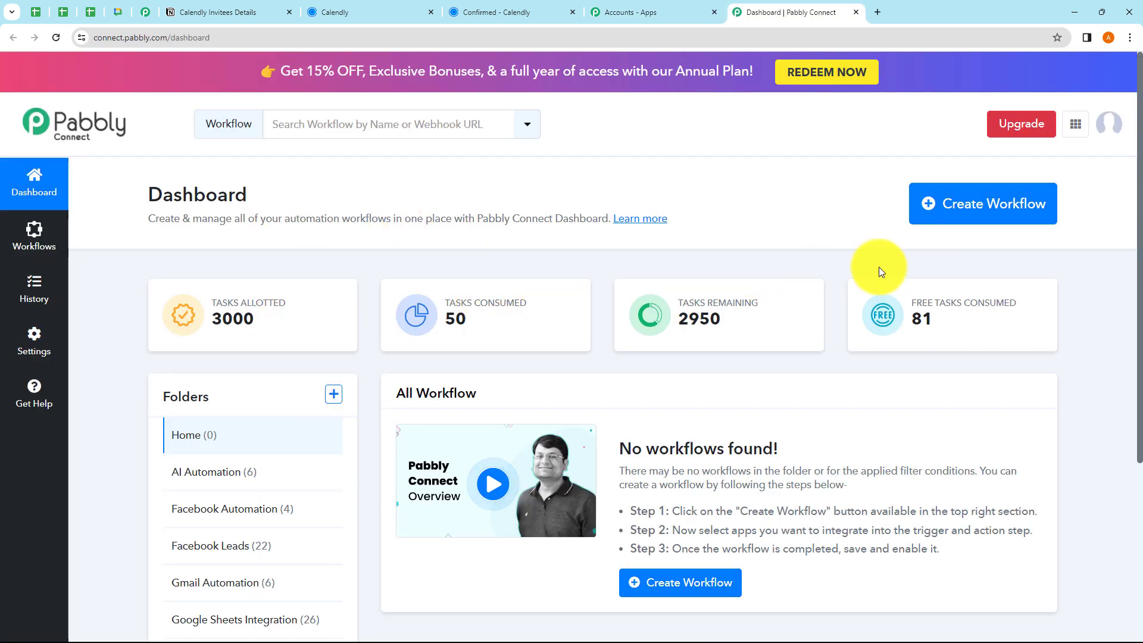
Start a new workflow, then back out of the form and the new-folder dialog
{"action": "left_click", "coordinate": [953, 218]}
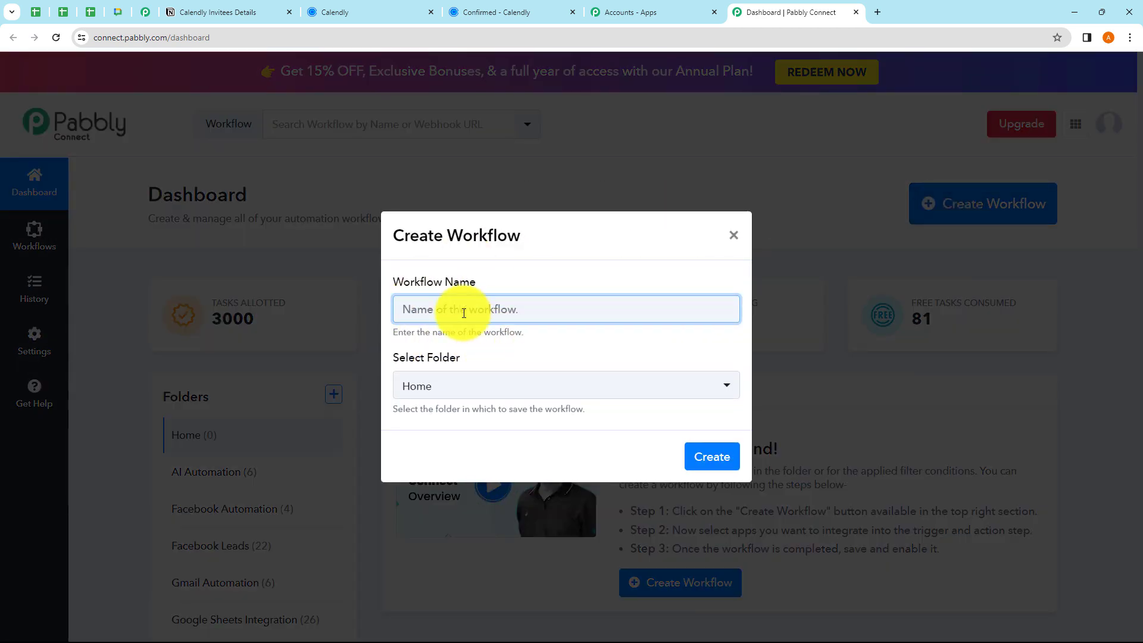
{"action": "left_click_drag", "start_coordinate": [397, 332], "coordinate": [552, 333]}
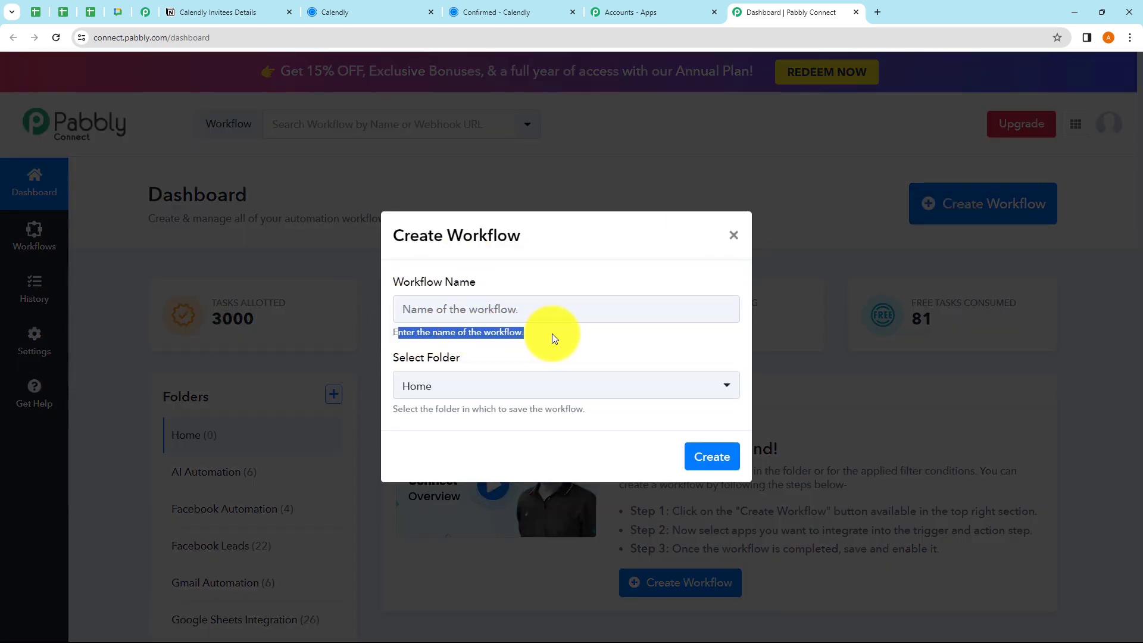
{"action": "left_click", "coordinate": [552, 333]}
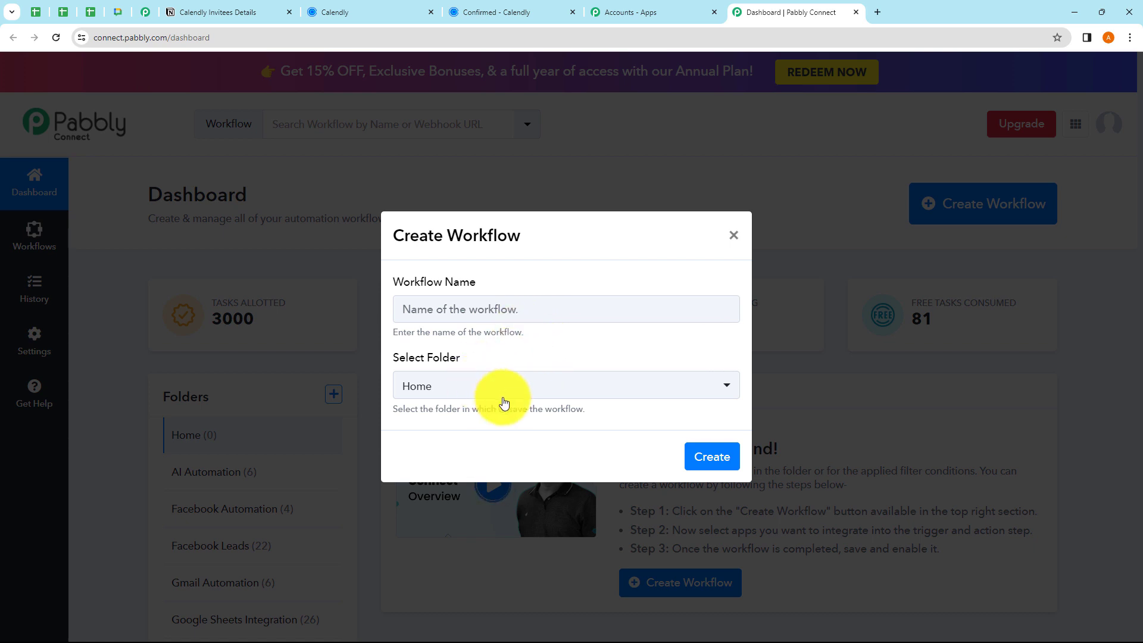
{"action": "left_click", "coordinate": [472, 399]}
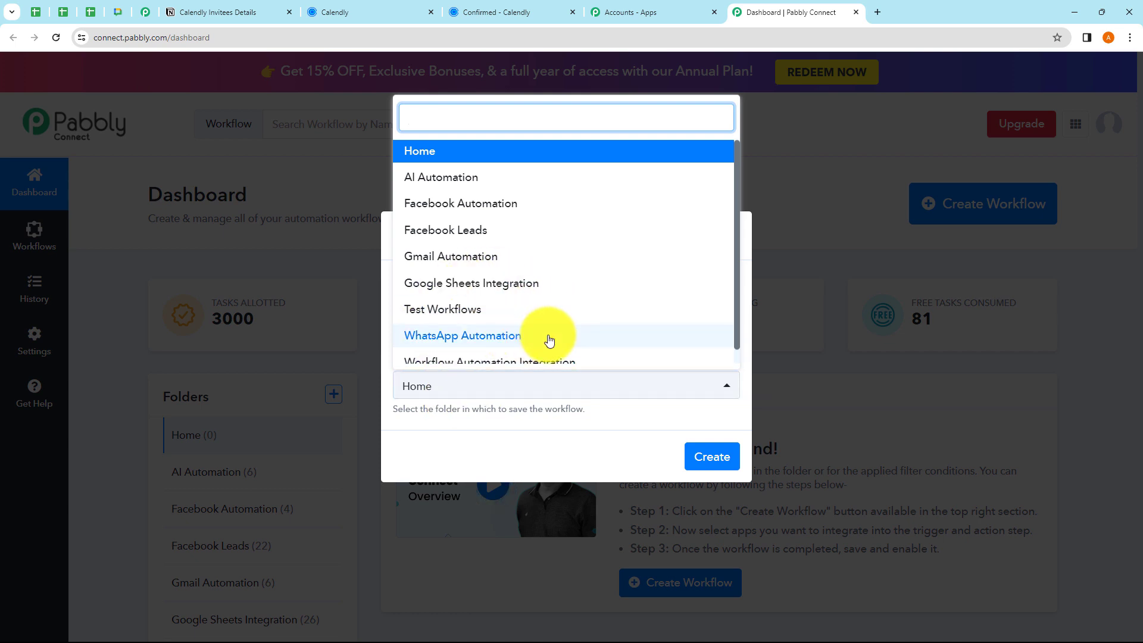
{"action": "left_click", "coordinate": [591, 427]}
{"action": "left_click", "coordinate": [736, 238]}
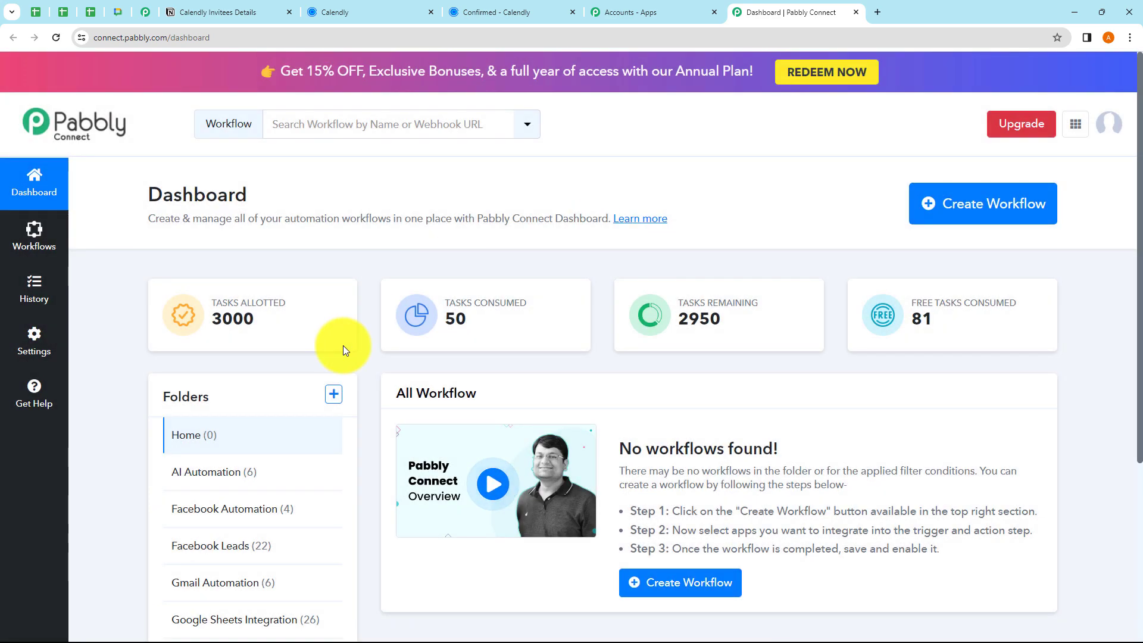
{"action": "left_click", "coordinate": [334, 394]}
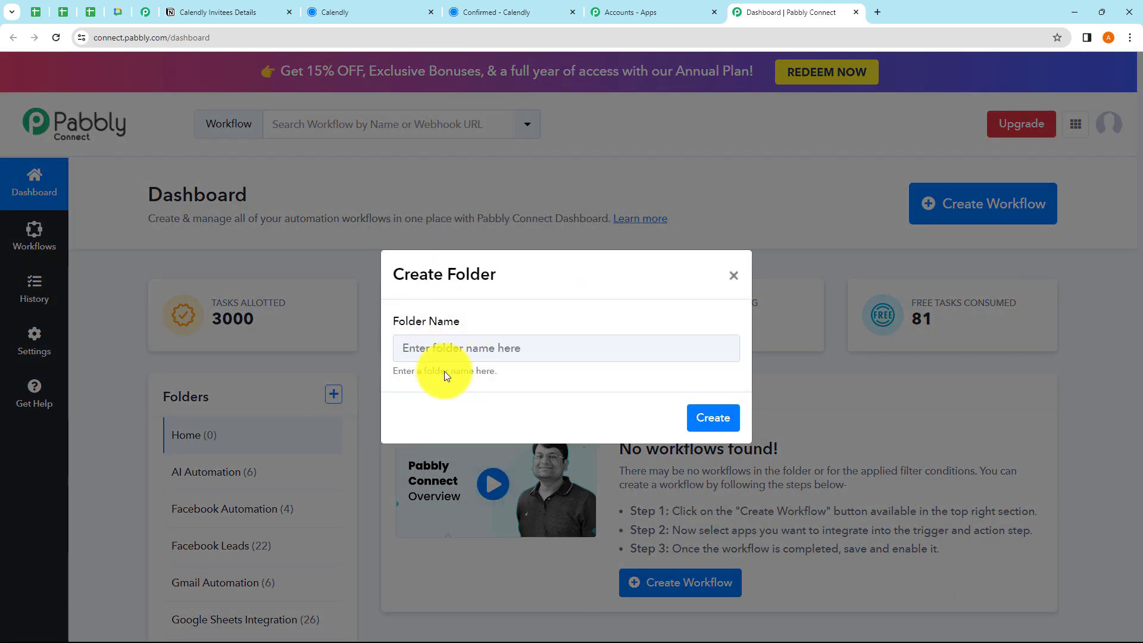
{"action": "left_click", "coordinate": [735, 277]}
Paste the name 'Add Calendly Invitee Details in Notion Database' and create it in Workflow Automation Integration
{"action": "left_click", "coordinate": [917, 204]}
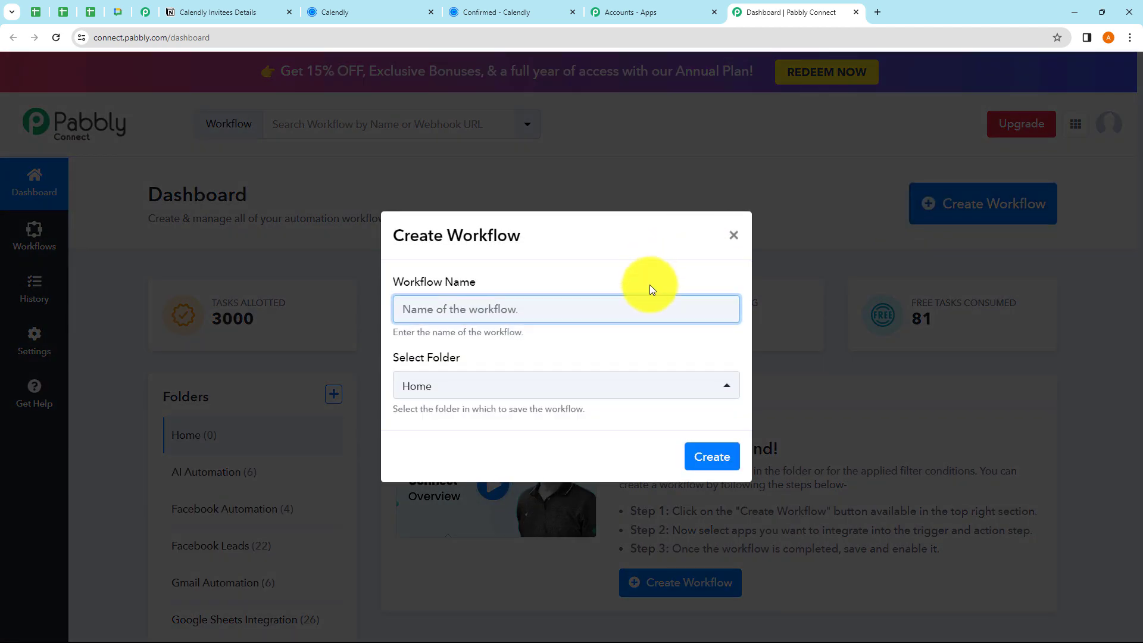
{"action": "type", "text": "Add Calendly Invitee Details in Notion Database"}
{"action": "left_click_drag", "start_coordinate": [444, 309], "coordinate": [625, 340]}
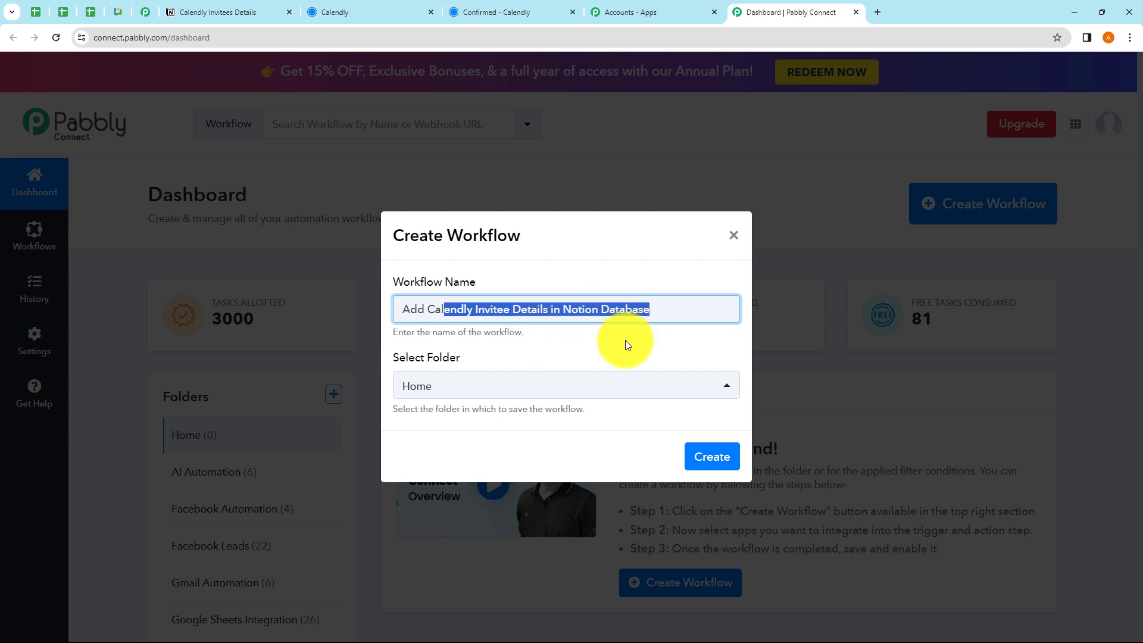
{"action": "left_click", "coordinate": [625, 340]}
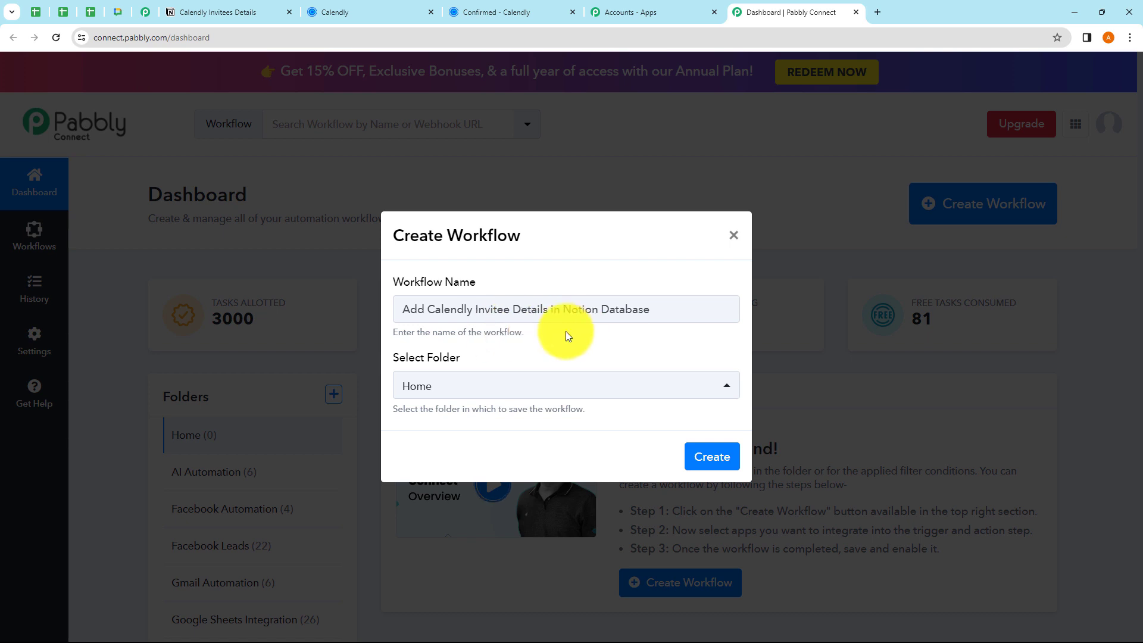
{"action": "left_click", "coordinate": [481, 395]}
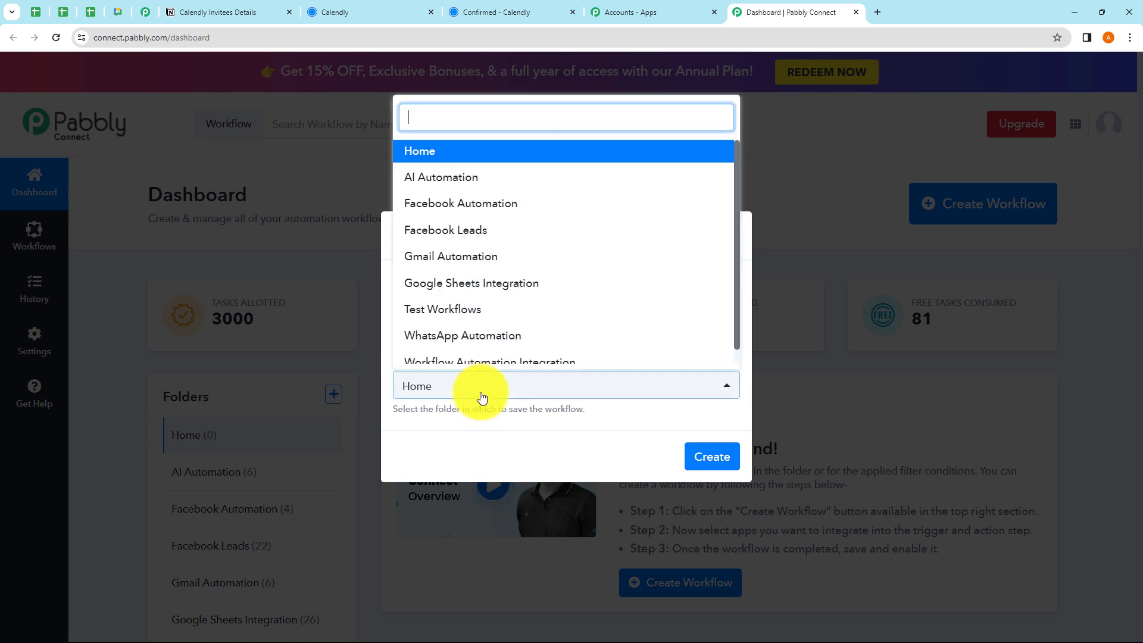
{"action": "scroll", "coordinate": [485, 297], "scroll_direction": "down", "scroll_amount": 1}
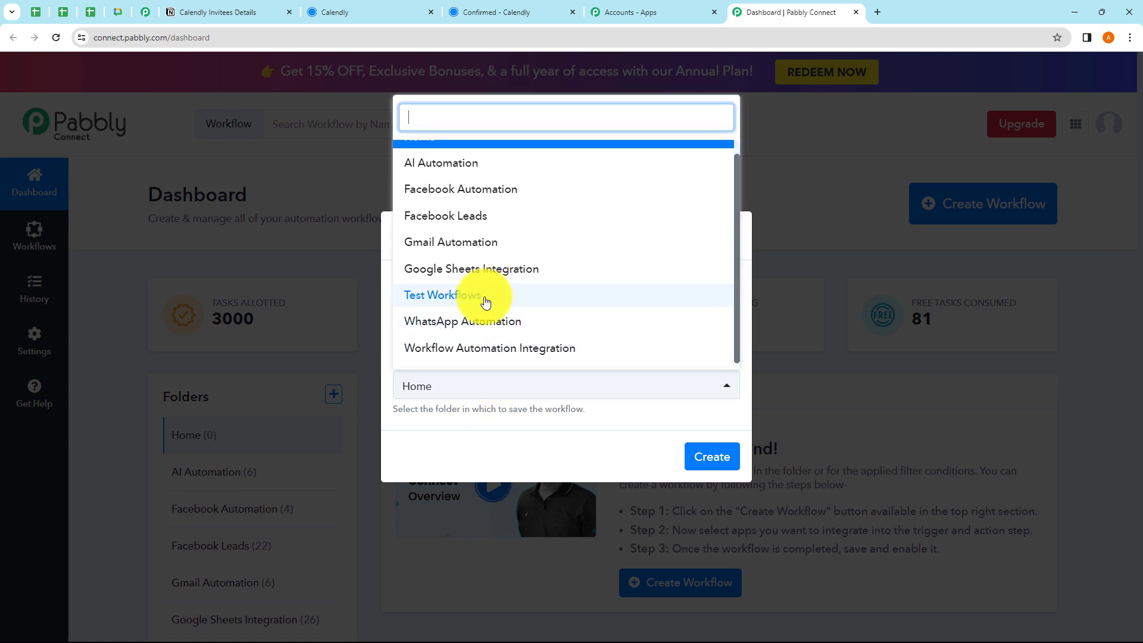
{"action": "left_click", "coordinate": [490, 352]}
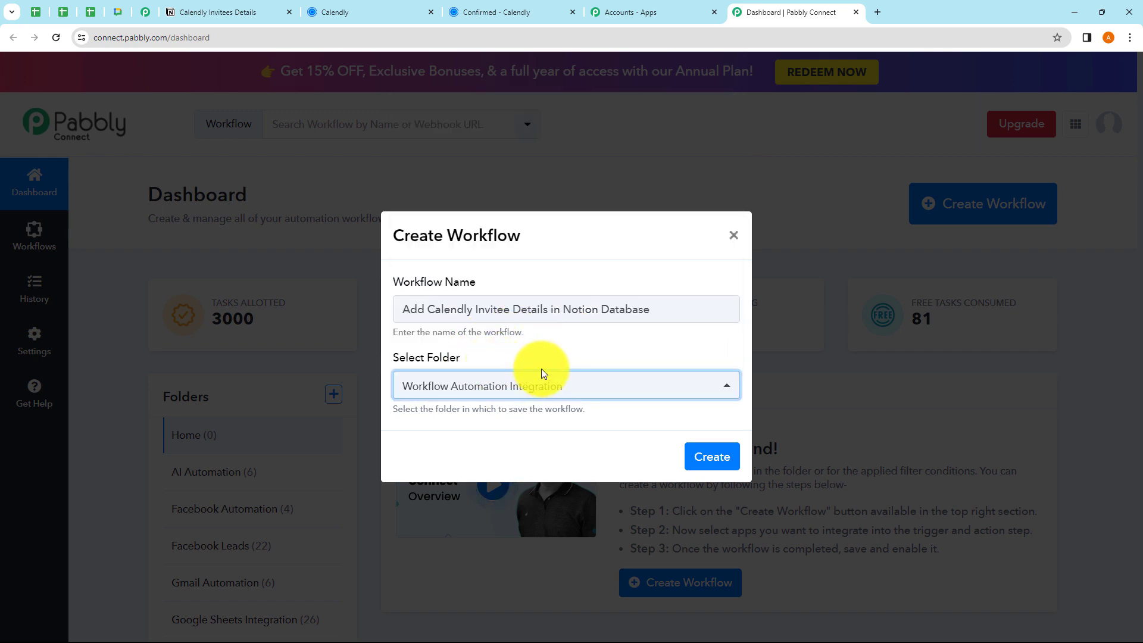
{"action": "left_click", "coordinate": [712, 457]}
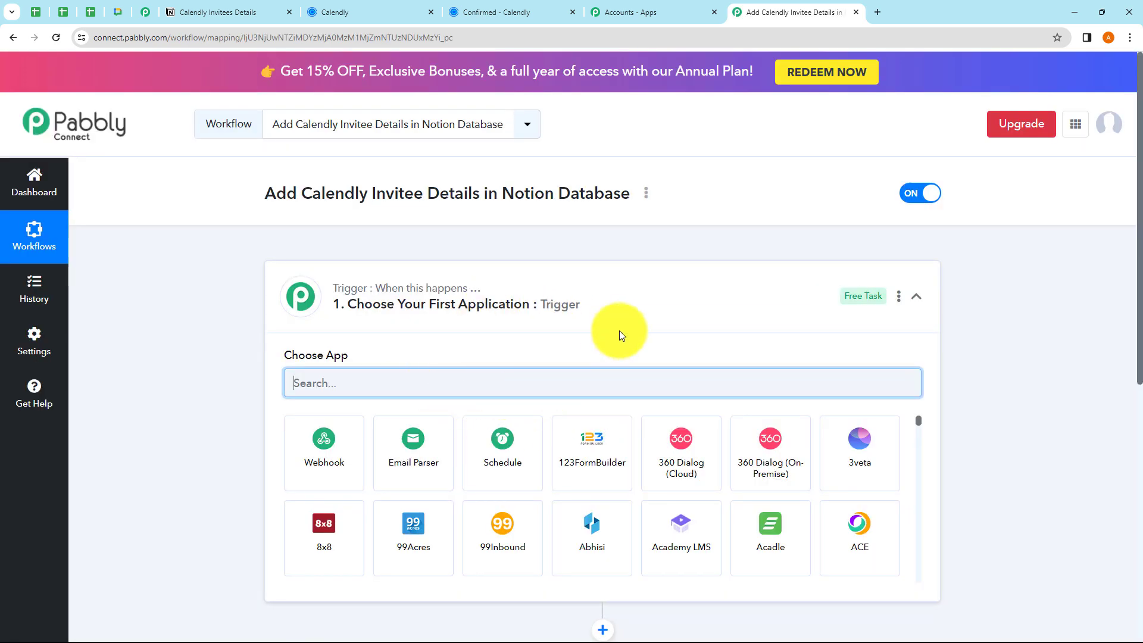
Search for Calendly as the trigger app and choose the Invitee Created (User) event
{"action": "left_click", "coordinate": [607, 311]}
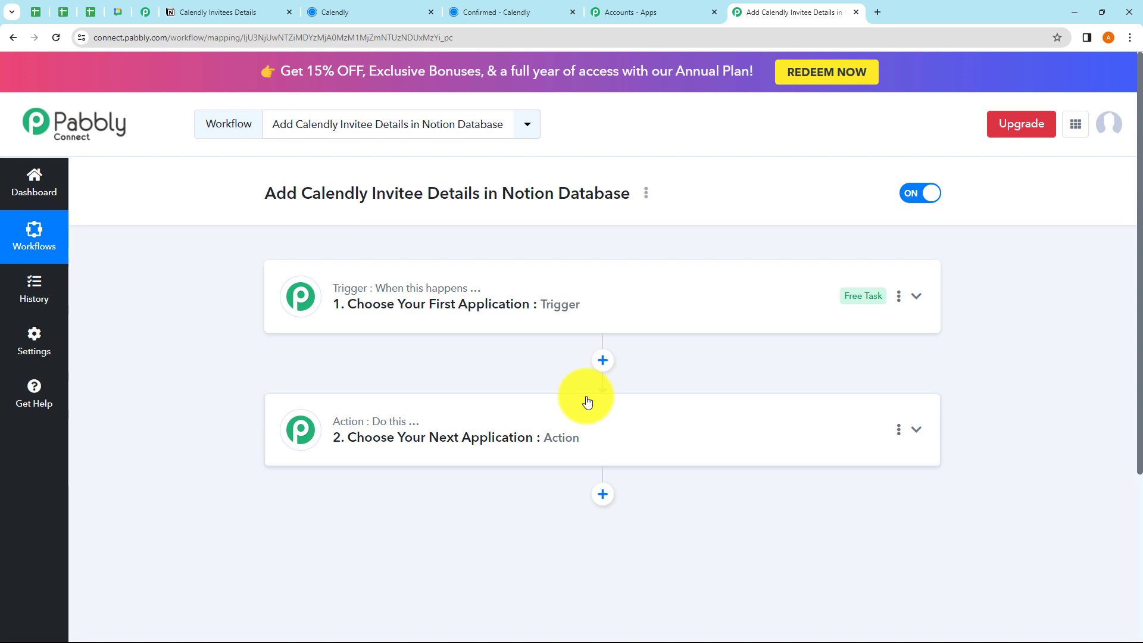
{"action": "mouse_move", "coordinate": [394, 427]}
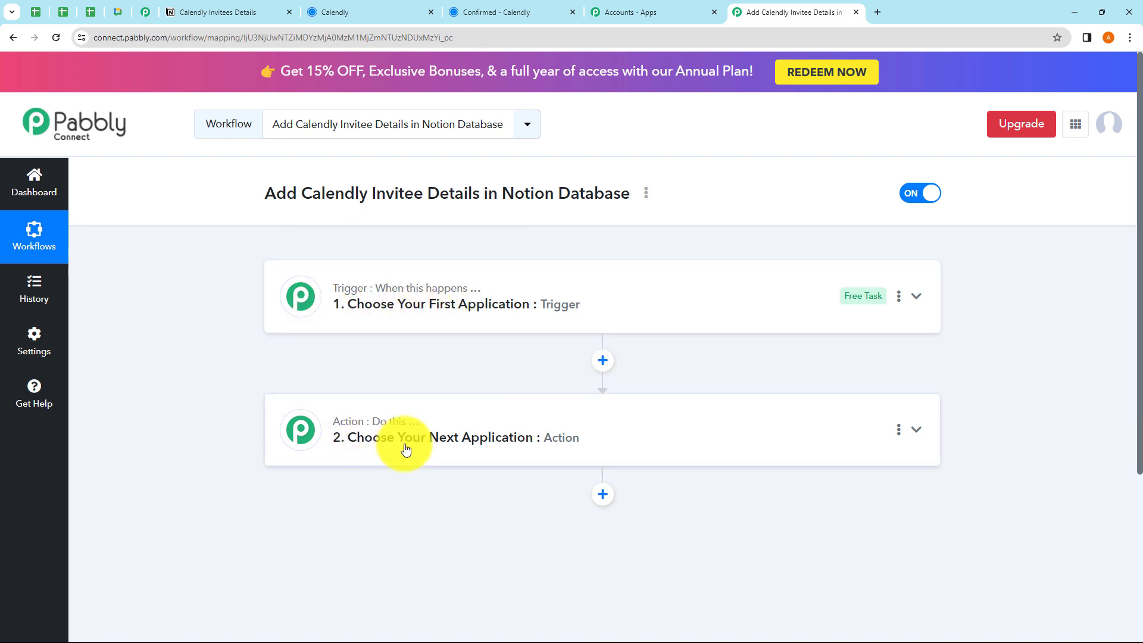
{"action": "left_click", "coordinate": [376, 325]}
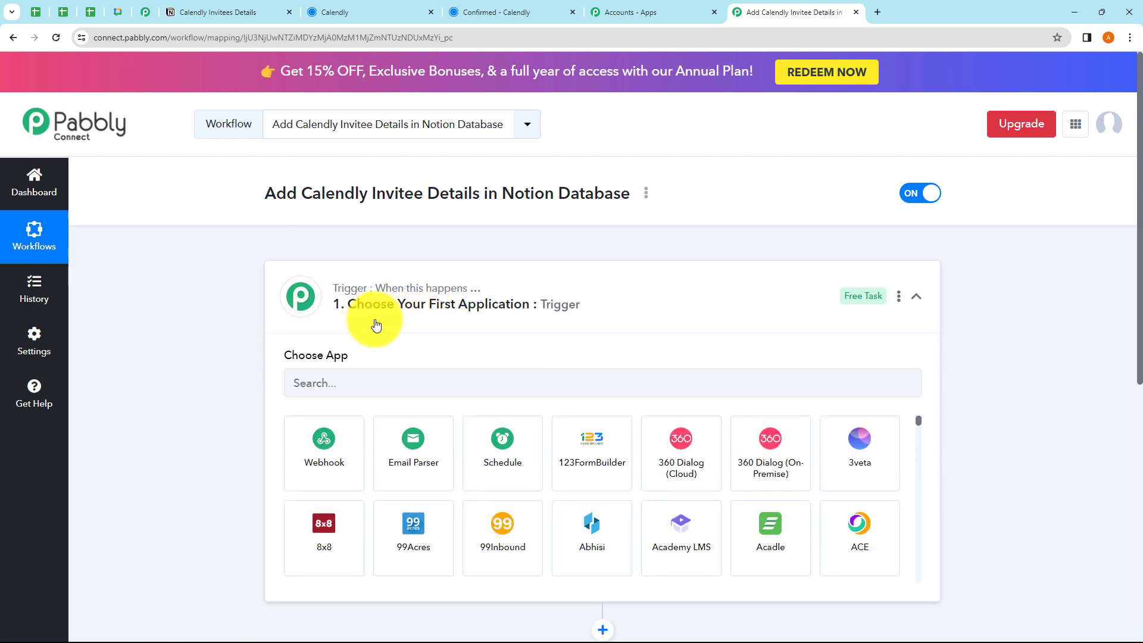
{"action": "left_click", "coordinate": [343, 382]}
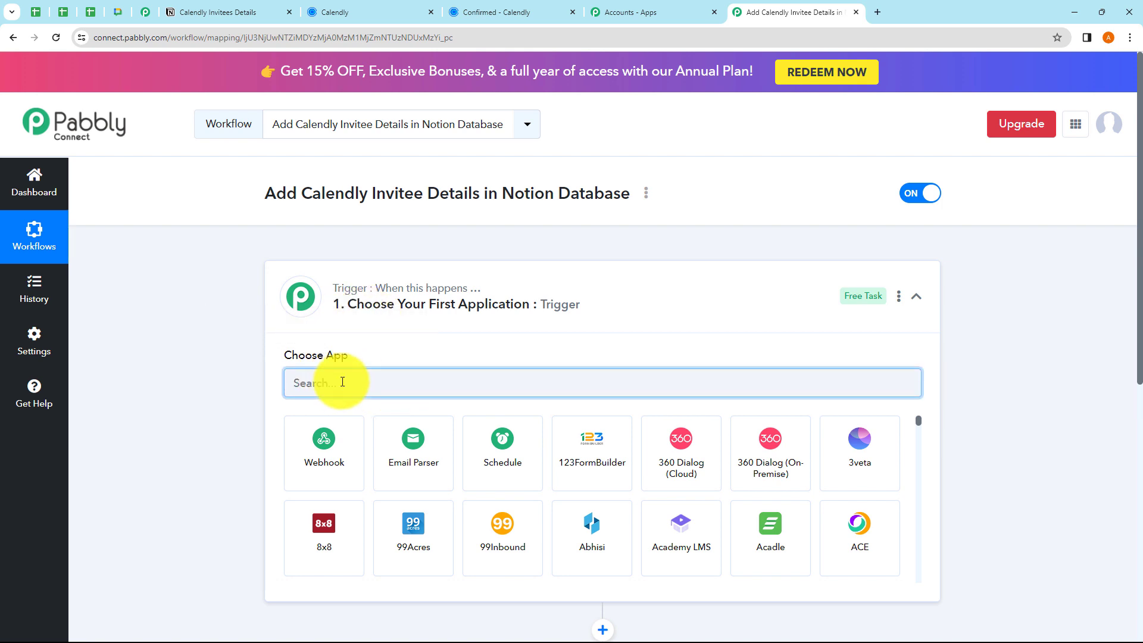
{"action": "type", "text": "Ca"}
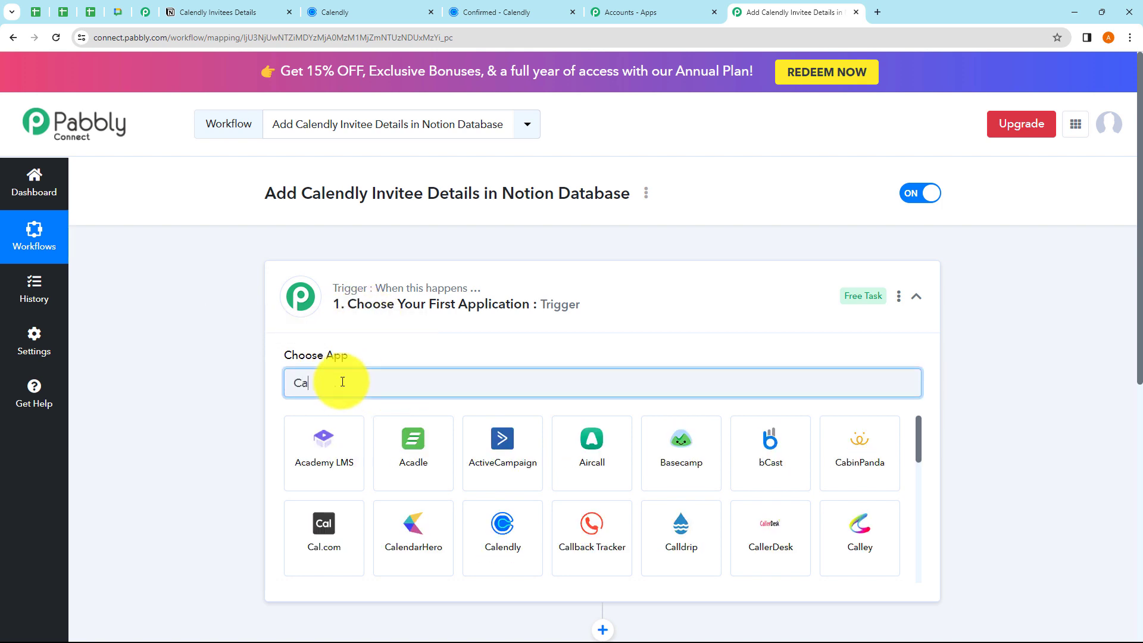
{"action": "type", "text": "lendl"}
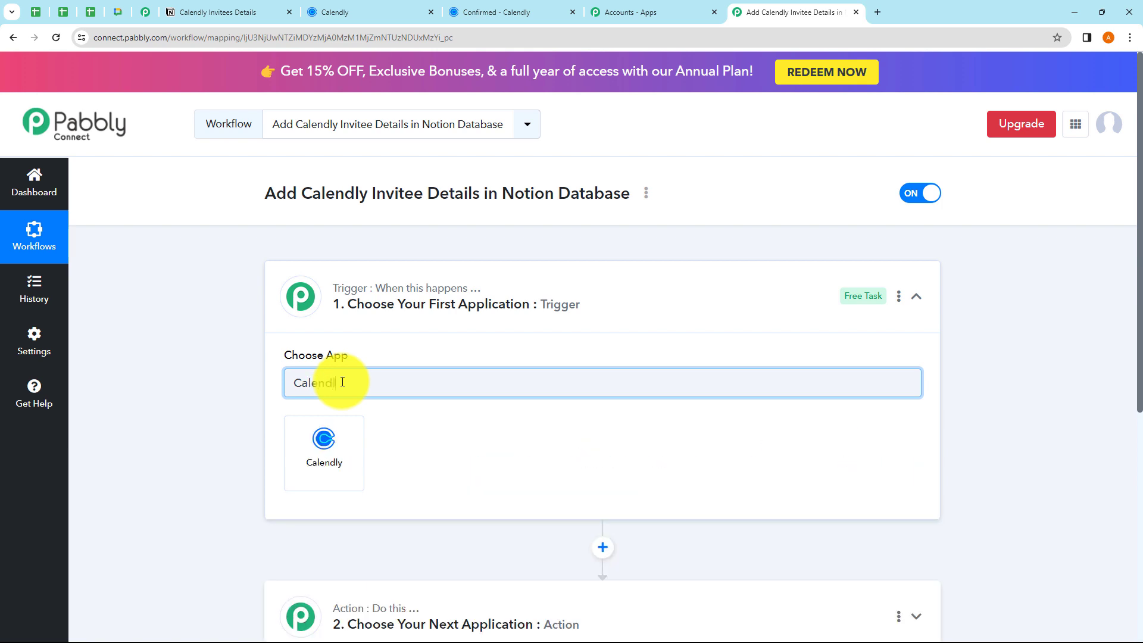
{"action": "type", "text": "y"}
{"action": "left_click", "coordinate": [341, 418]}
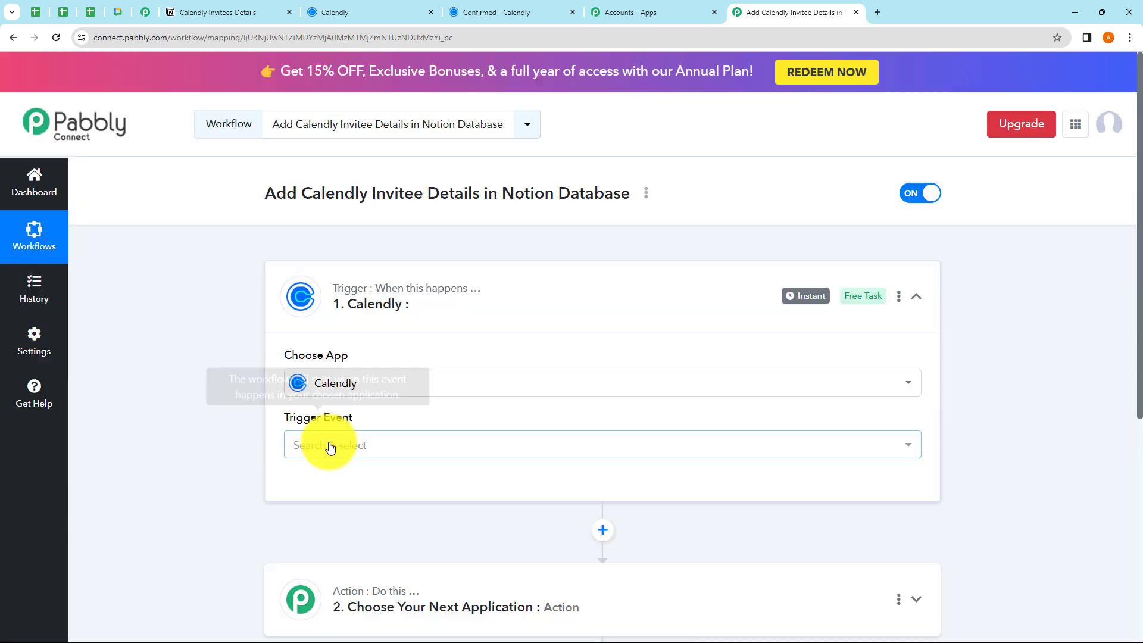
{"action": "left_click", "coordinate": [331, 446]}
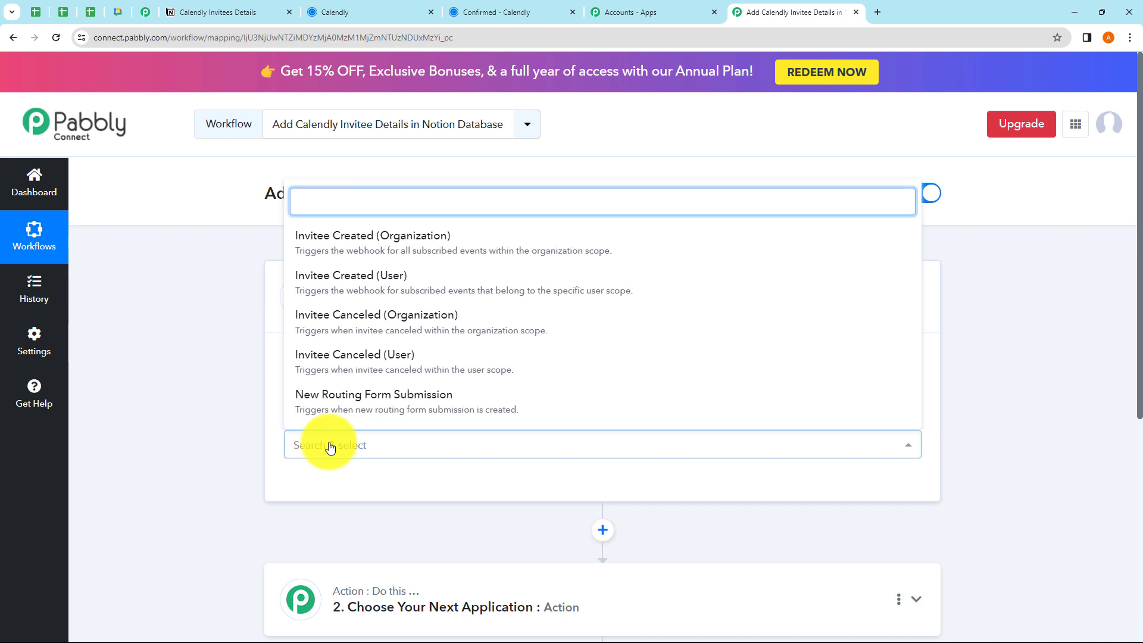
{"action": "left_click", "coordinate": [342, 279]}
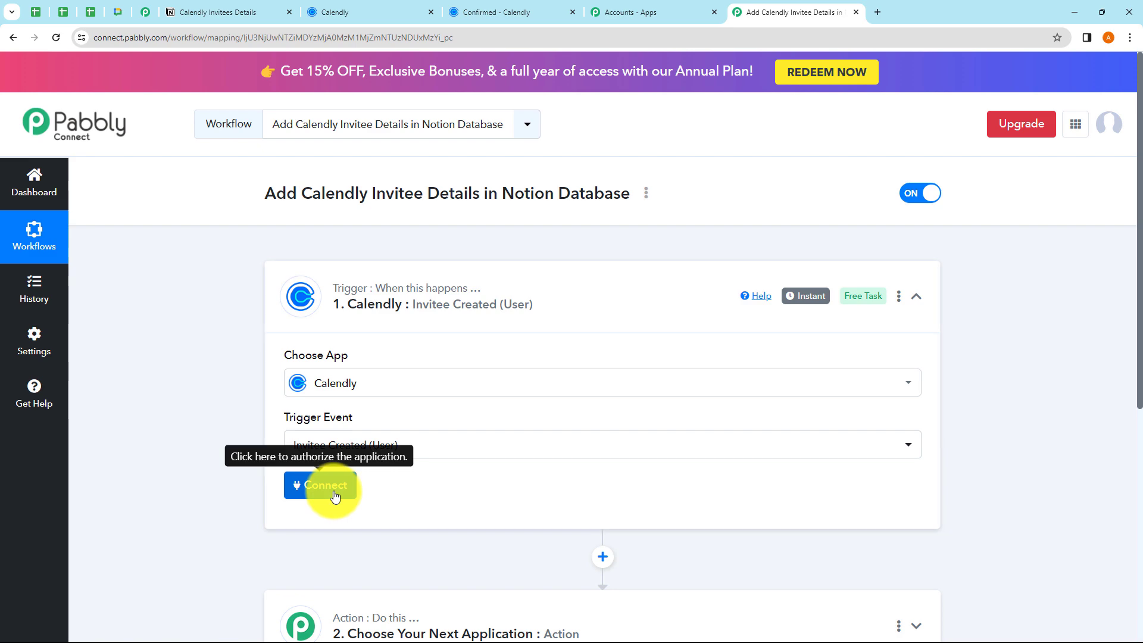
Choose Add New Connection instead of Calendly #9 and authorize it with Connect With Calendly
{"action": "left_click", "coordinate": [331, 489]}
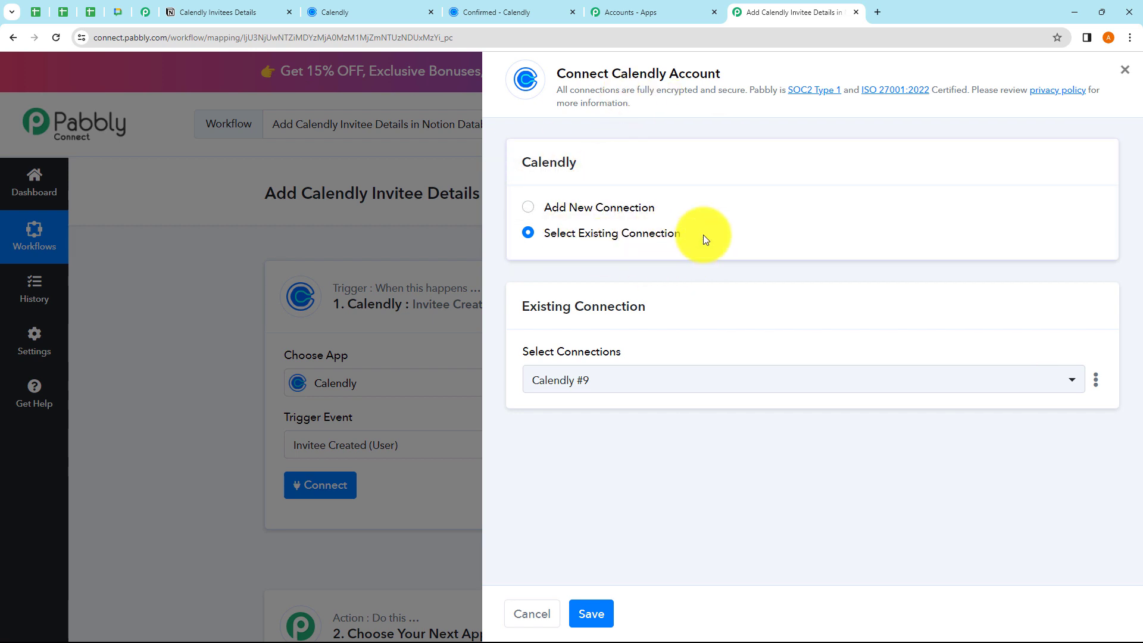
{"action": "left_click", "coordinate": [529, 207]}
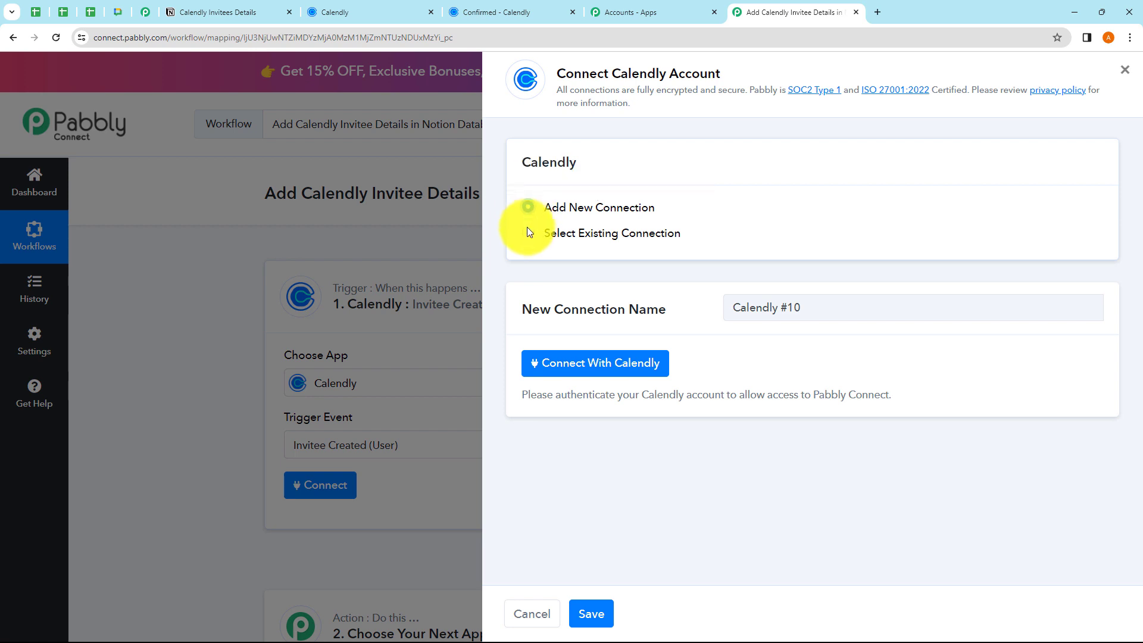
{"action": "left_click", "coordinate": [528, 236]}
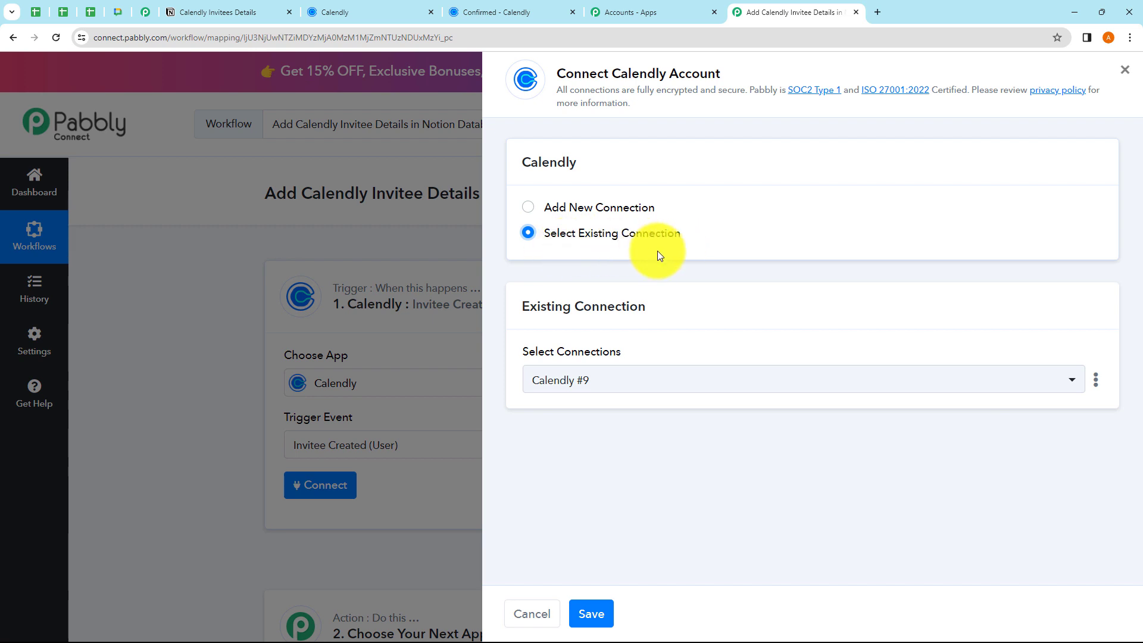
{"action": "left_click", "coordinate": [576, 384]}
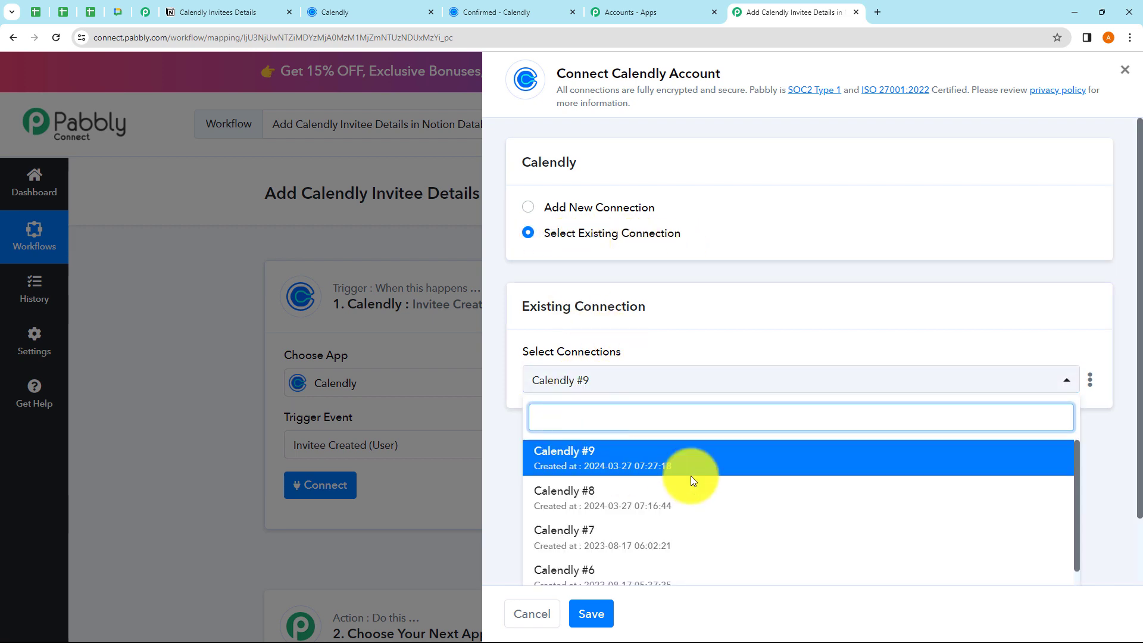
{"action": "left_click", "coordinate": [526, 473]}
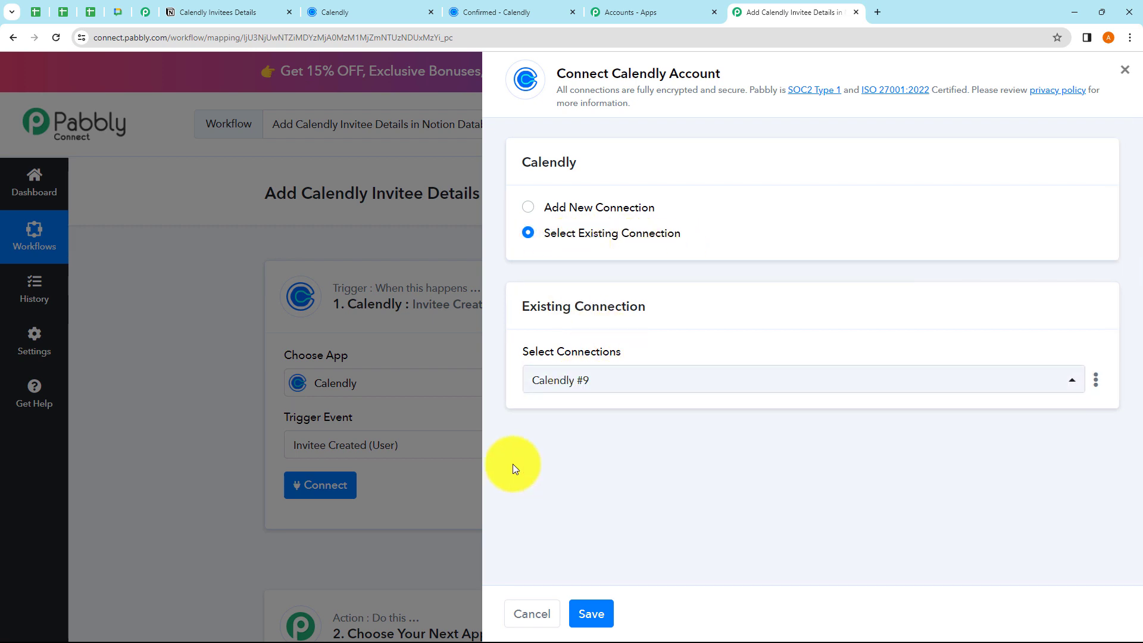
{"action": "left_click", "coordinate": [529, 210]}
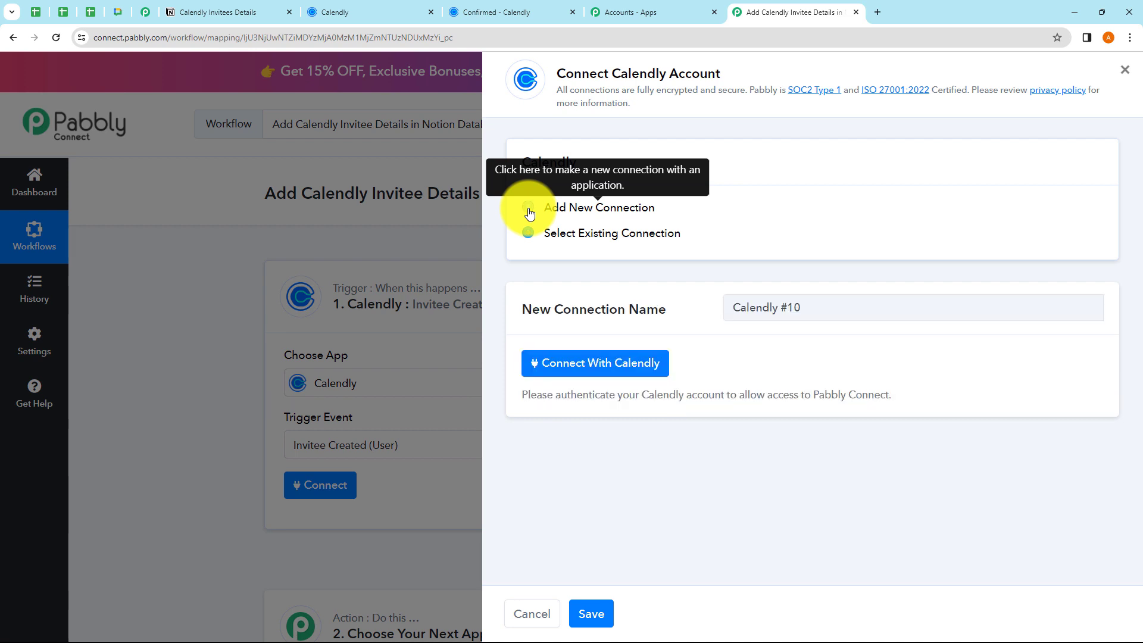
{"action": "left_click", "coordinate": [601, 374]}
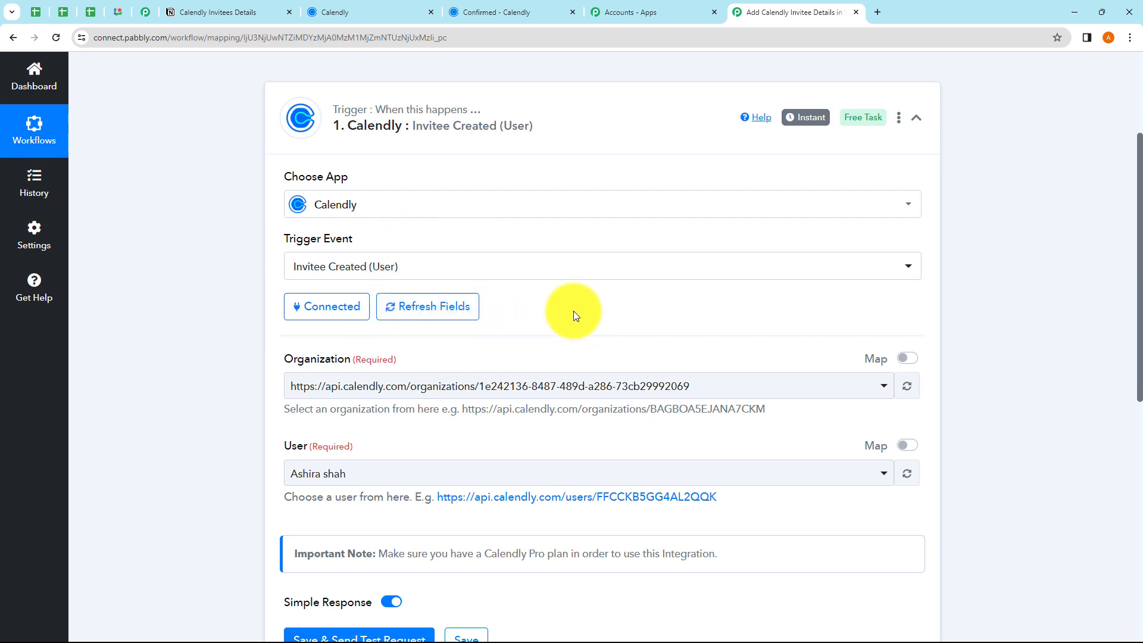
Run Save & Send Test Request on the Calendly trigger, then go to Calendly's Event types page
{"action": "scroll", "coordinate": [573, 315], "scroll_direction": "down", "scroll_amount": 1}
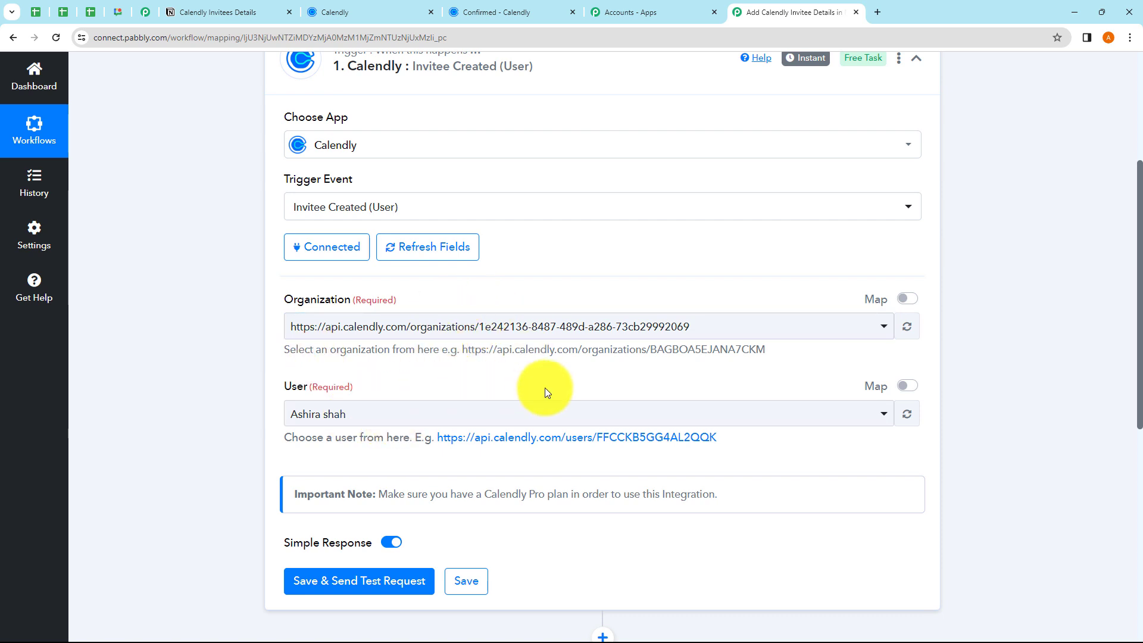
{"action": "left_click", "coordinate": [467, 334]}
{"action": "left_click", "coordinate": [249, 328]}
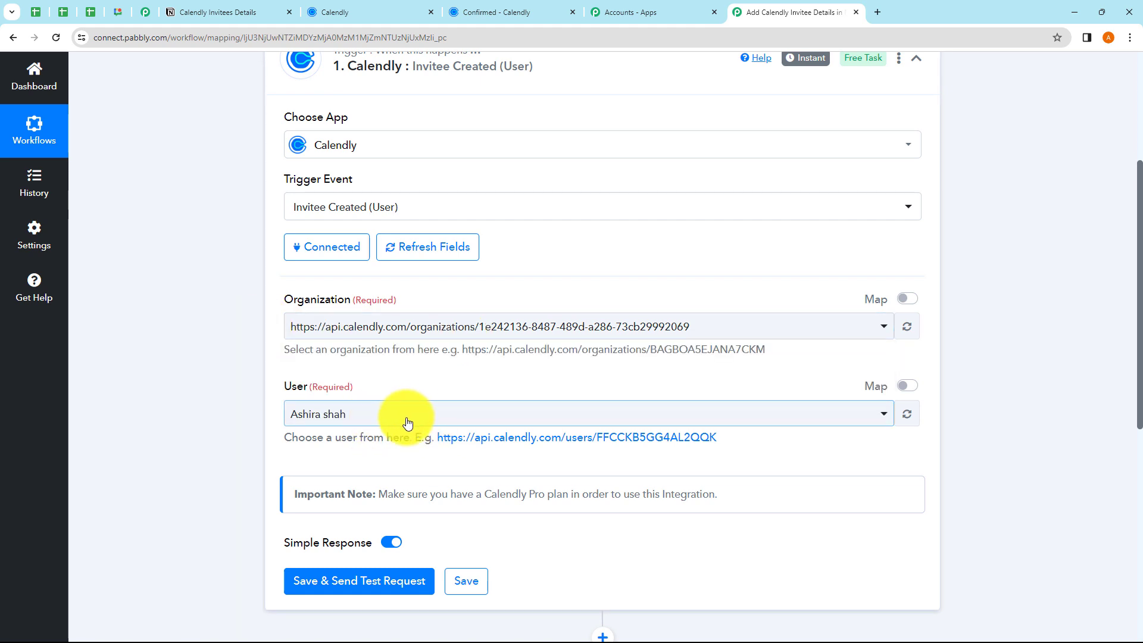
{"action": "scroll", "coordinate": [405, 422], "scroll_direction": "down", "scroll_amount": 2}
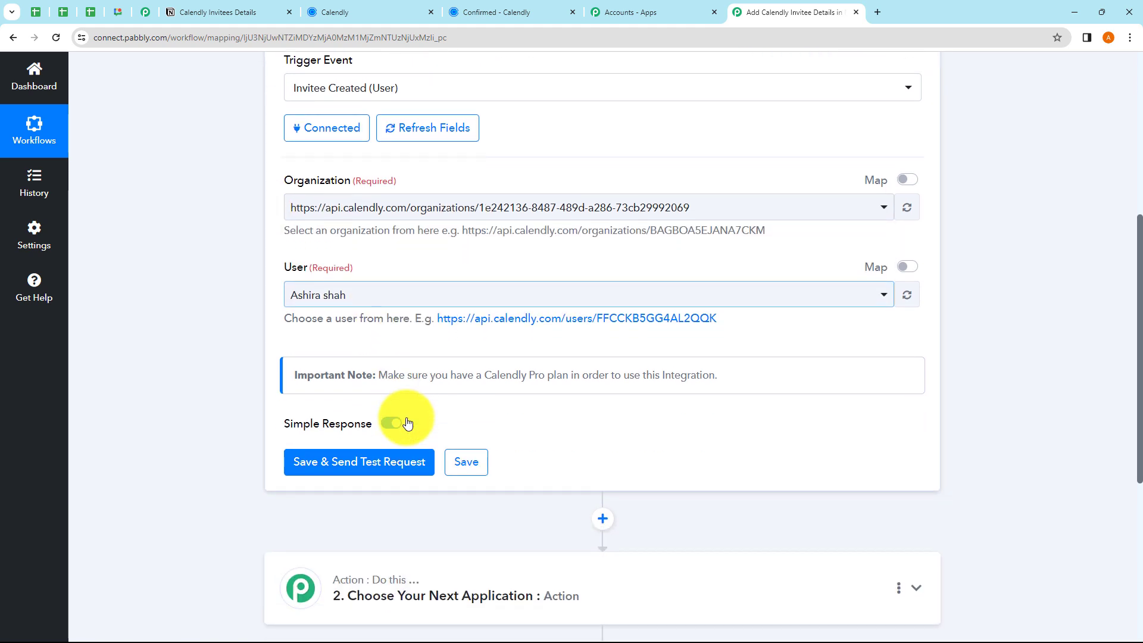
{"action": "left_click", "coordinate": [351, 475]}
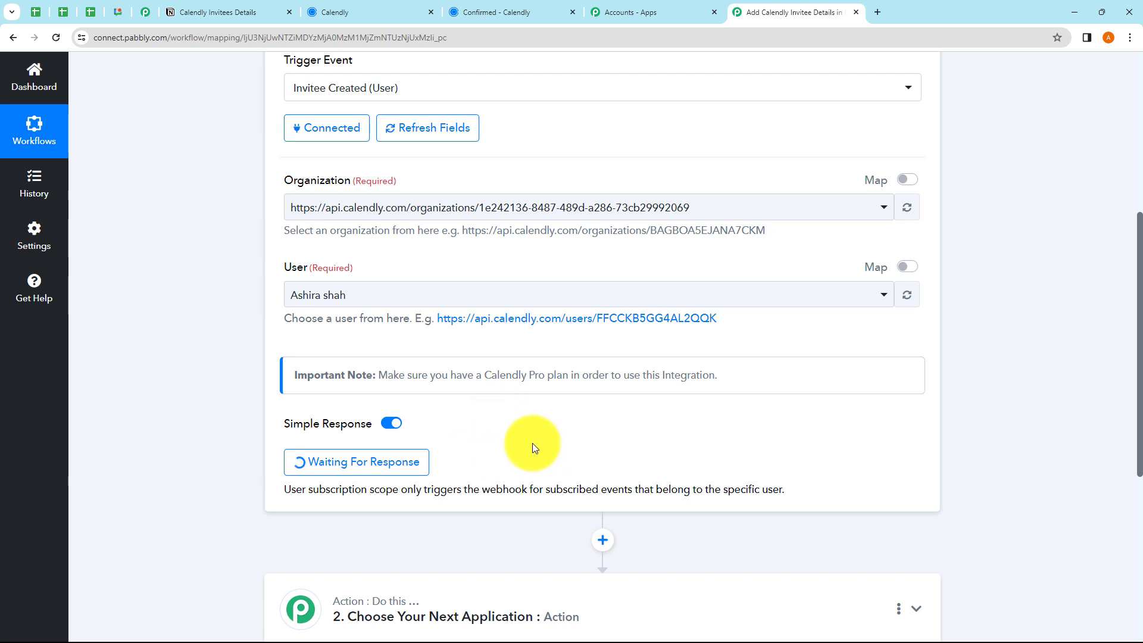
{"action": "left_click", "coordinate": [352, 11]}
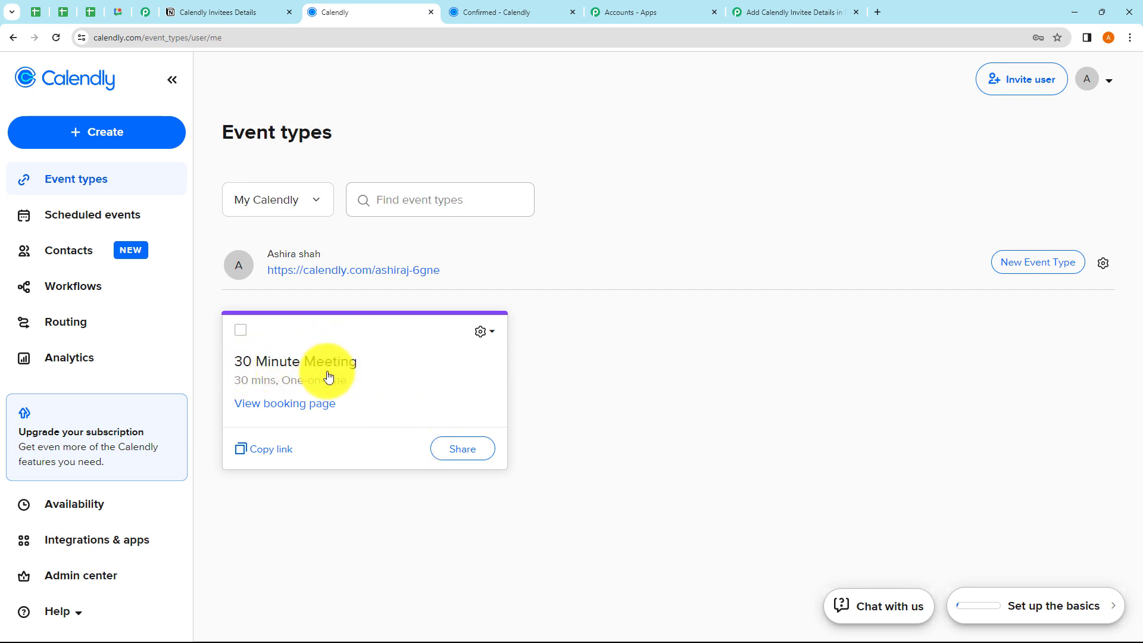
Open the 30 Minute Meeting booking page and pick 11:30am on Friday, March 29
{"action": "left_click", "coordinate": [291, 406]}
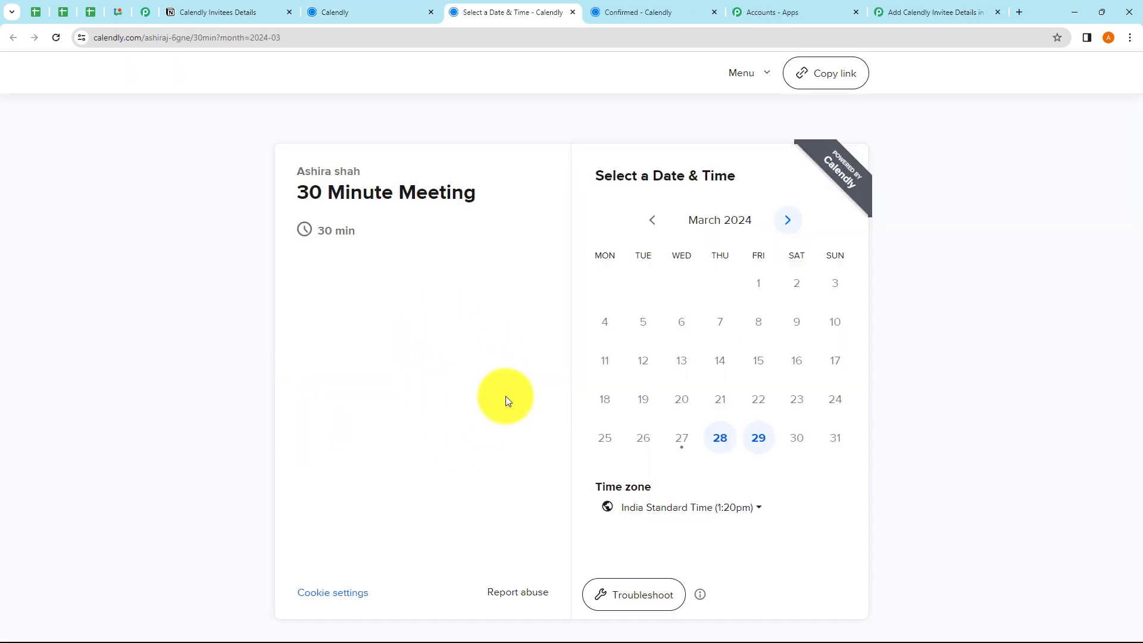
{"action": "left_click", "coordinate": [760, 440]}
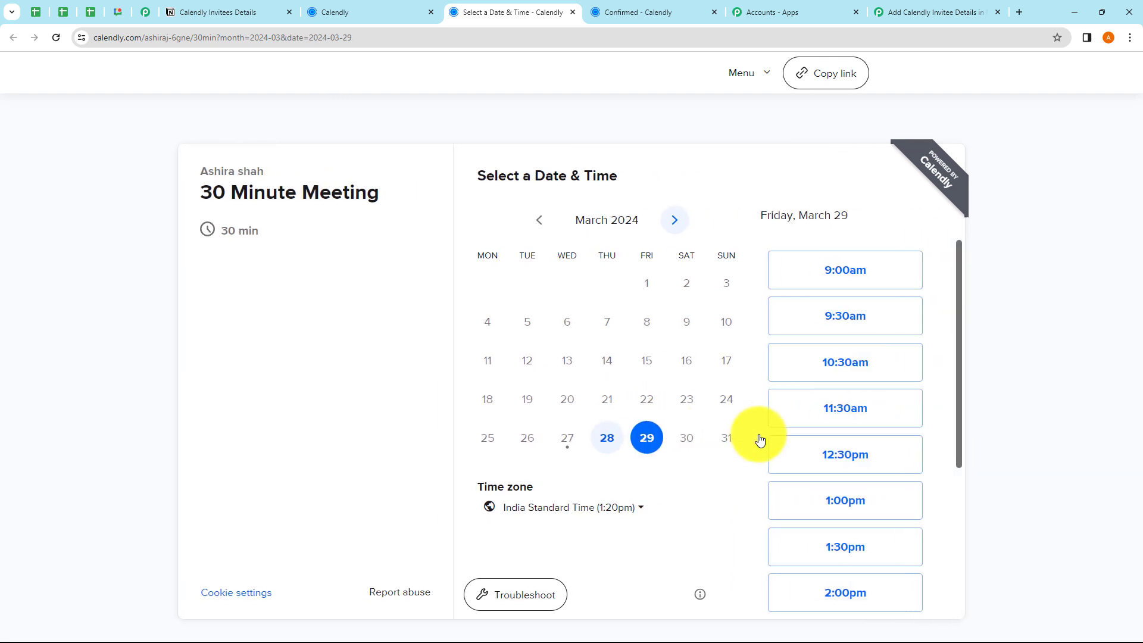
{"action": "left_click", "coordinate": [854, 414]}
{"action": "left_click", "coordinate": [875, 415]}
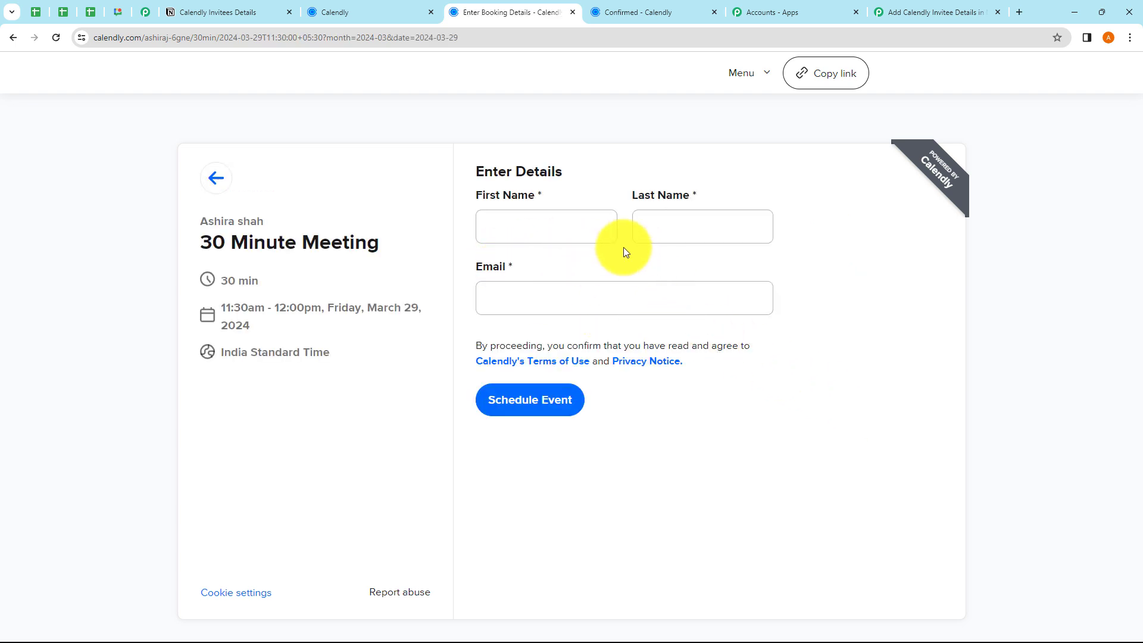
Autofill the invitee's first name, last name and email, then schedule the event
{"action": "left_click", "coordinate": [525, 227]}
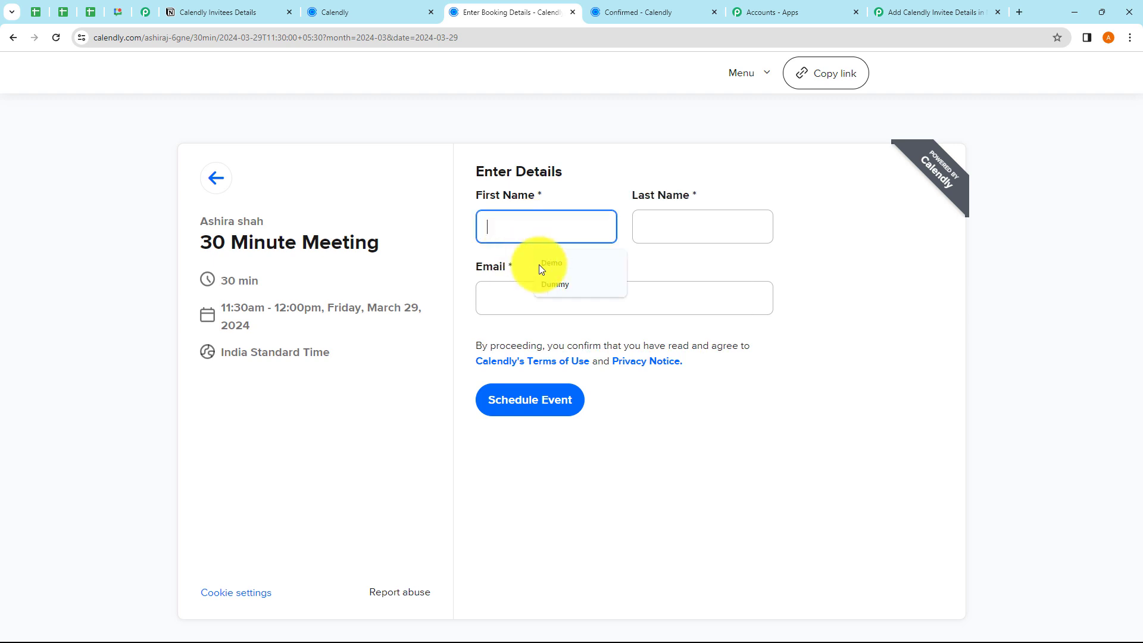
{"action": "left_click", "coordinate": [552, 283]}
{"action": "left_click", "coordinate": [655, 232]}
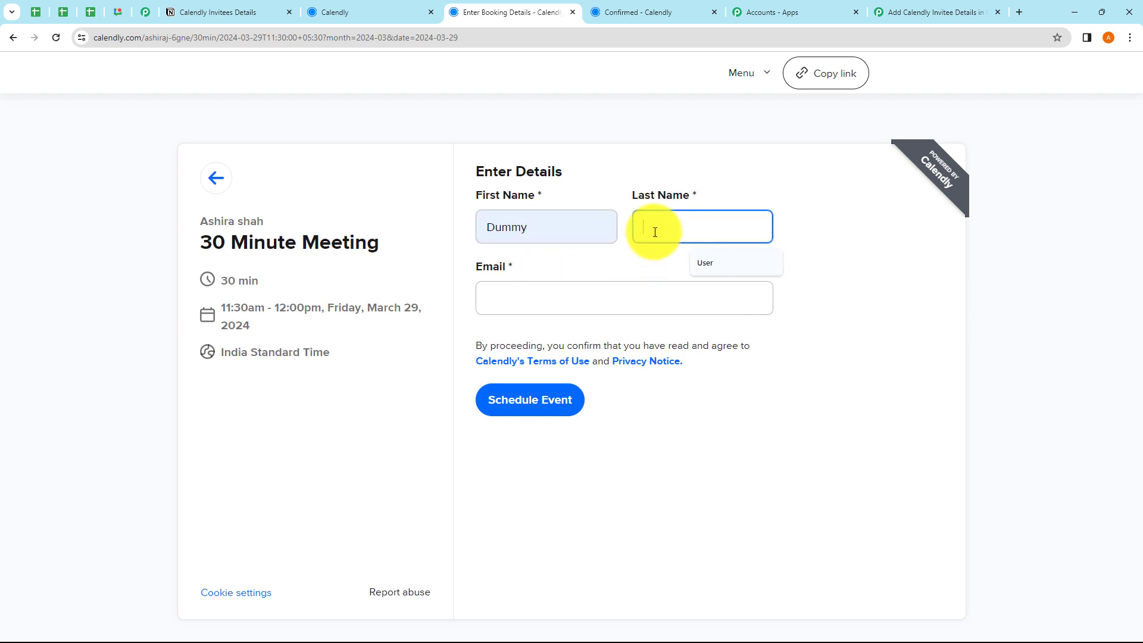
{"action": "left_click", "coordinate": [710, 267]}
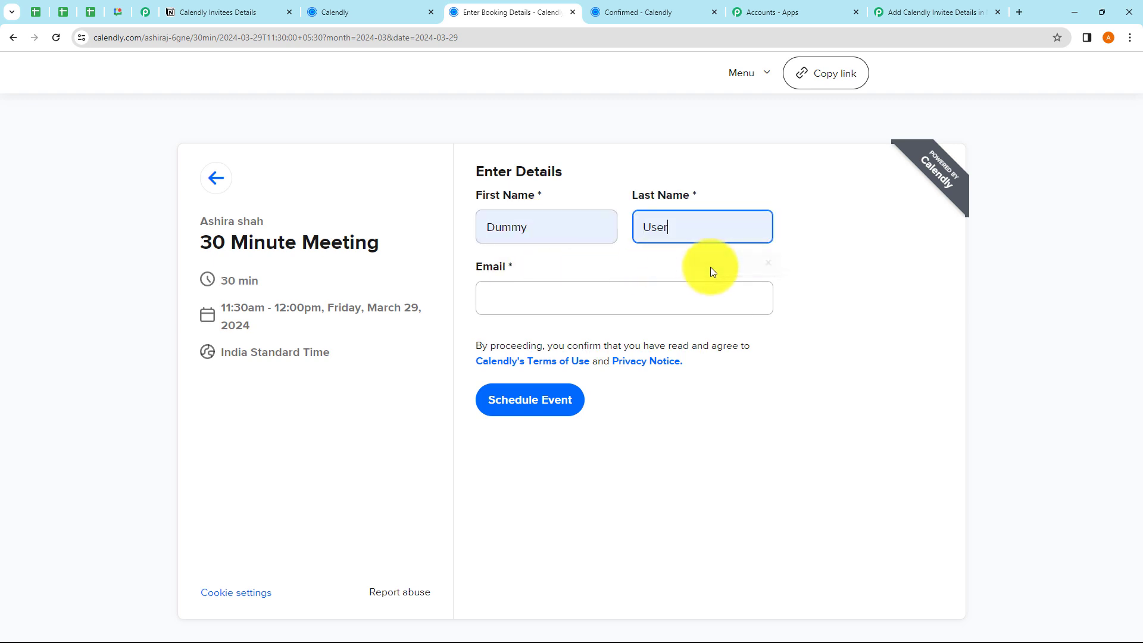
{"action": "left_click", "coordinate": [496, 300]}
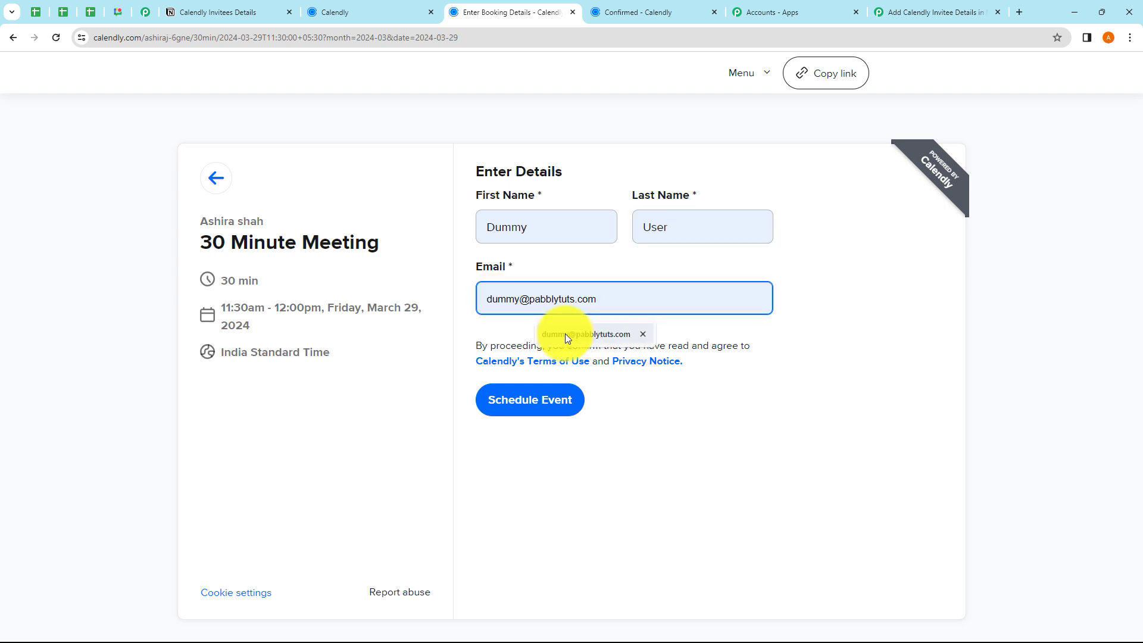
{"action": "left_click", "coordinate": [565, 334]}
{"action": "left_click", "coordinate": [545, 404]}
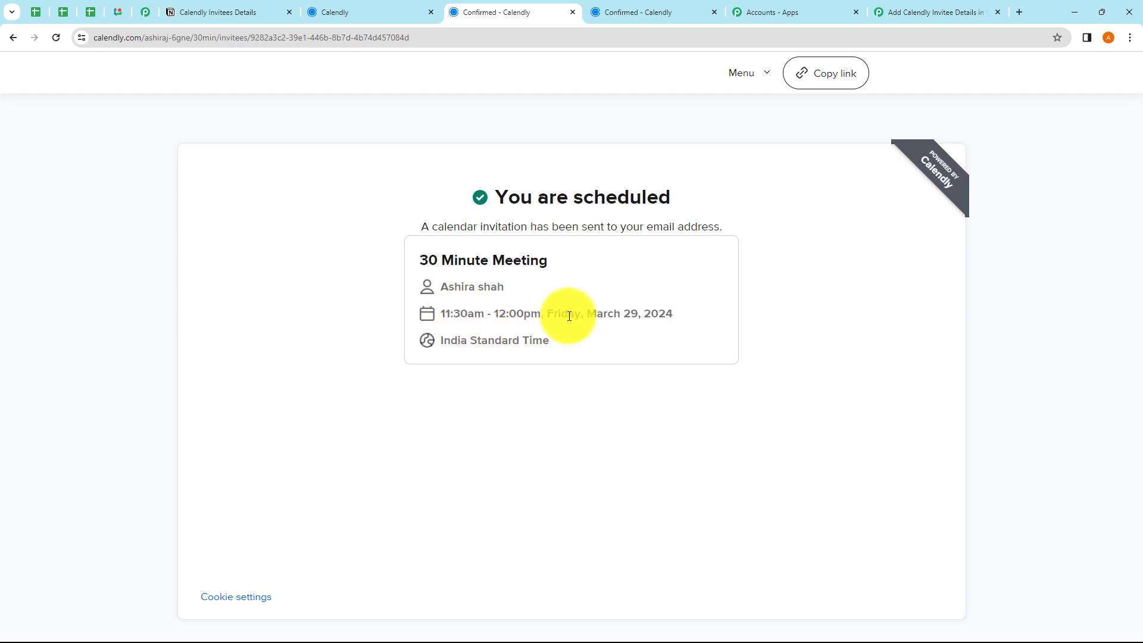
{"action": "left_click", "coordinate": [898, 14]}
{"action": "scroll", "coordinate": [612, 262], "scroll_direction": "down", "scroll_amount": 5}
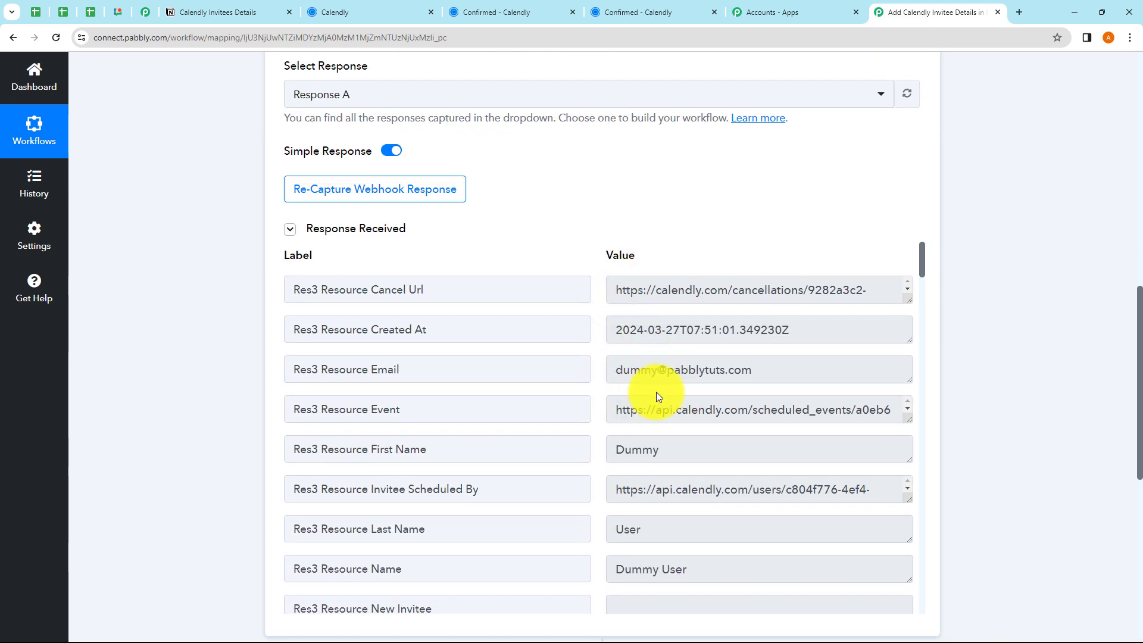
{"action": "left_click_drag", "start_coordinate": [626, 376], "coordinate": [748, 381]}
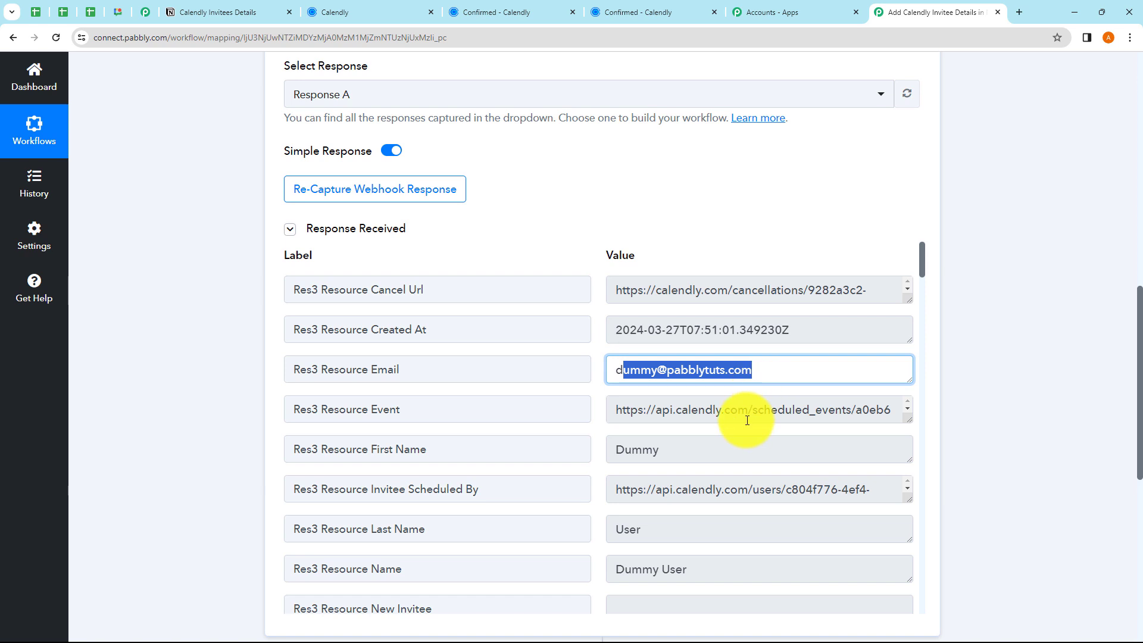
{"action": "scroll", "coordinate": [735, 419], "scroll_direction": "down", "scroll_amount": 1}
{"action": "left_click_drag", "start_coordinate": [663, 447], "coordinate": [613, 450]}
{"action": "scroll", "coordinate": [668, 490], "scroll_direction": "down", "scroll_amount": 1}
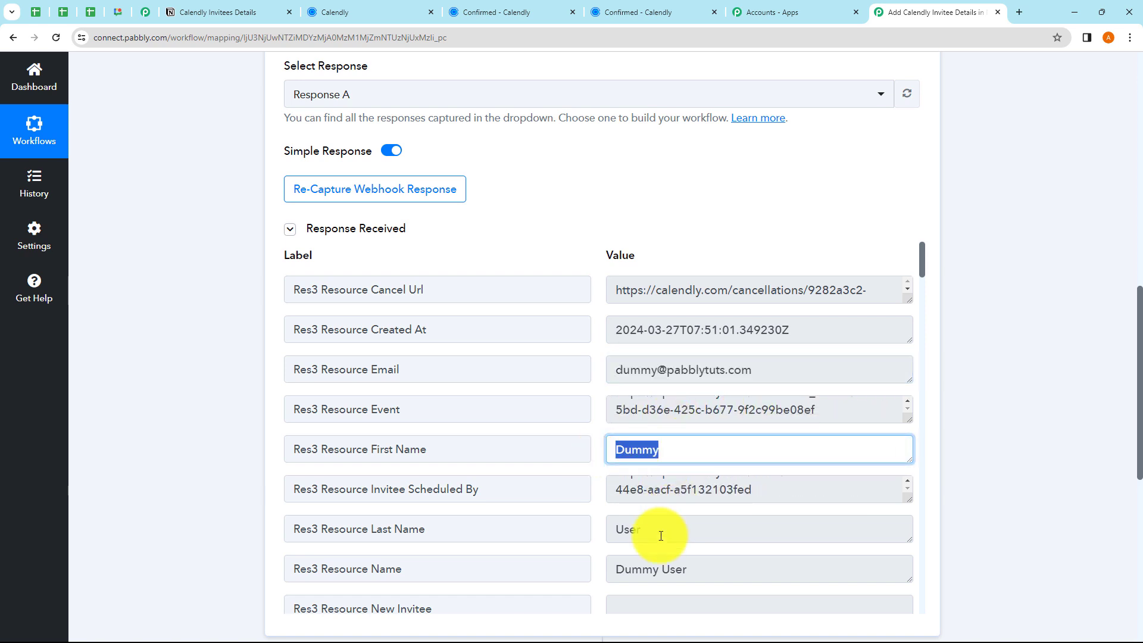
{"action": "left_click_drag", "start_coordinate": [658, 536], "coordinate": [562, 540]}
{"action": "scroll", "coordinate": [709, 531], "scroll_direction": "down", "scroll_amount": 2}
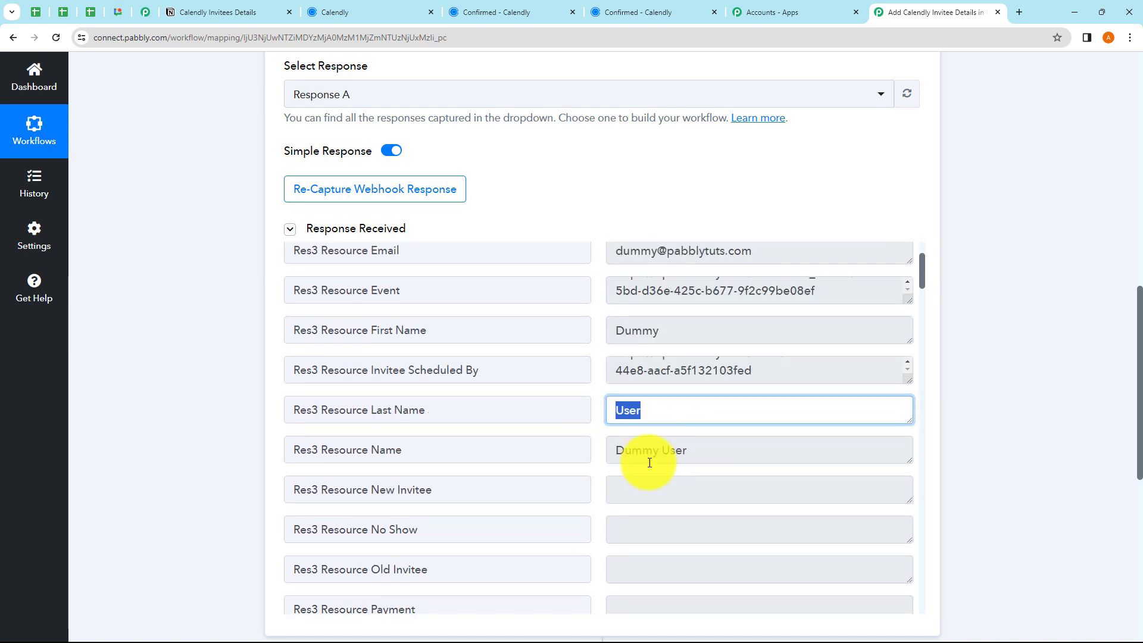
{"action": "scroll", "coordinate": [724, 459], "scroll_direction": "down", "scroll_amount": 8}
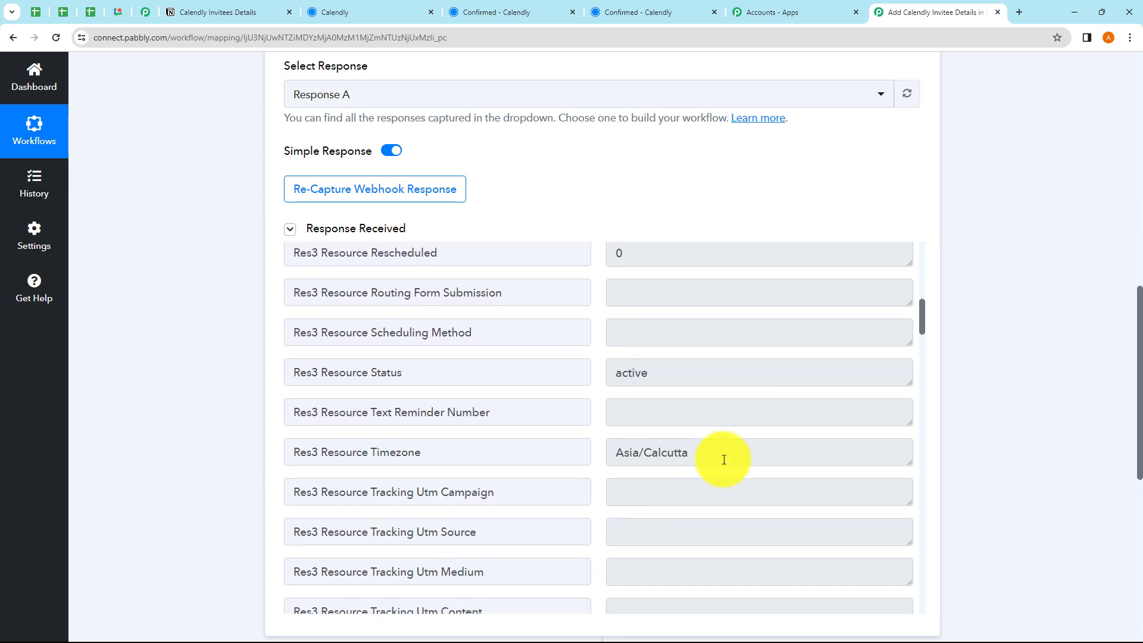
{"action": "left_click_drag", "start_coordinate": [675, 377], "coordinate": [613, 383]}
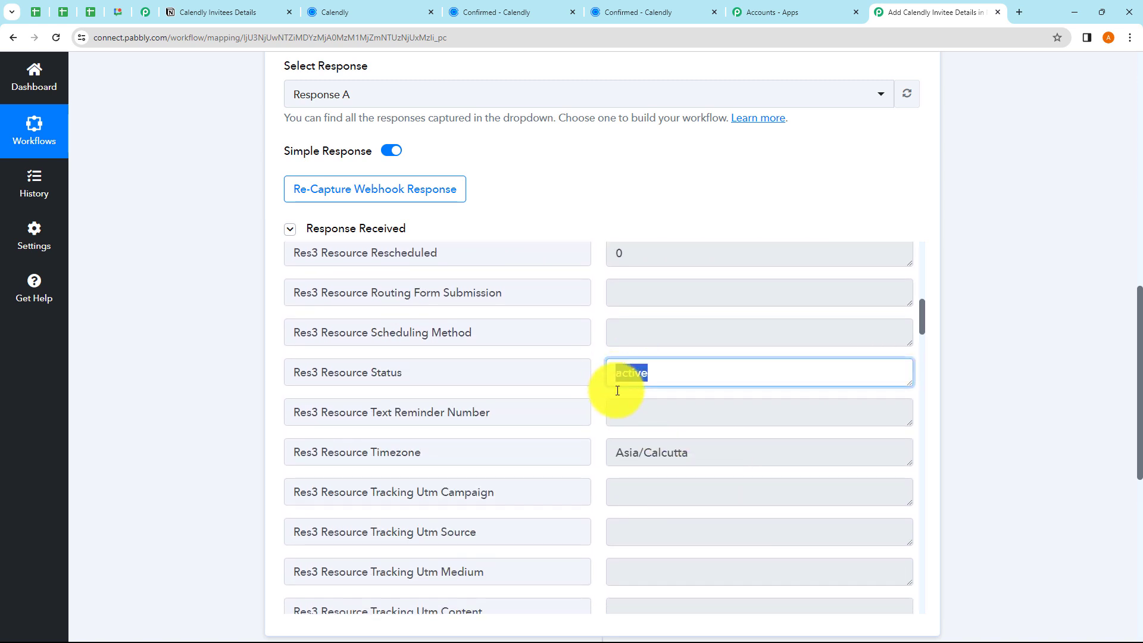
{"action": "scroll", "coordinate": [774, 455], "scroll_direction": "down", "scroll_amount": 2}
{"action": "scroll", "coordinate": [732, 387], "scroll_direction": "down", "scroll_amount": 3}
{"action": "scroll", "coordinate": [733, 387], "scroll_direction": "down", "scroll_amount": 10}
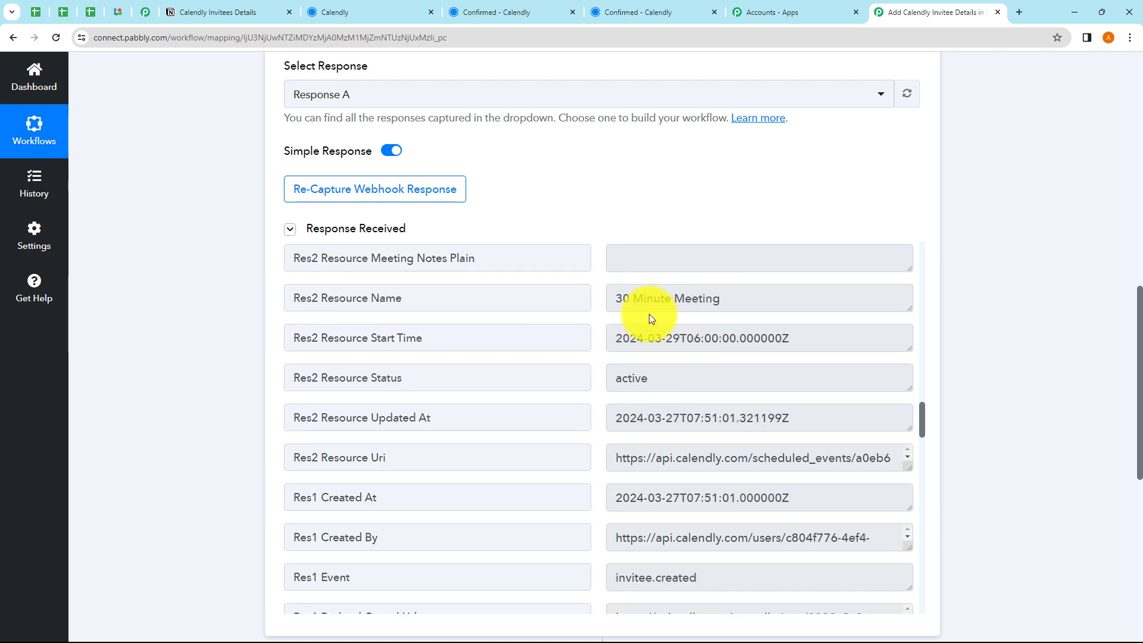
{"action": "scroll", "coordinate": [635, 310], "scroll_direction": "down", "scroll_amount": 7}
{"action": "scroll", "coordinate": [697, 327], "scroll_direction": "up", "scroll_amount": 3}
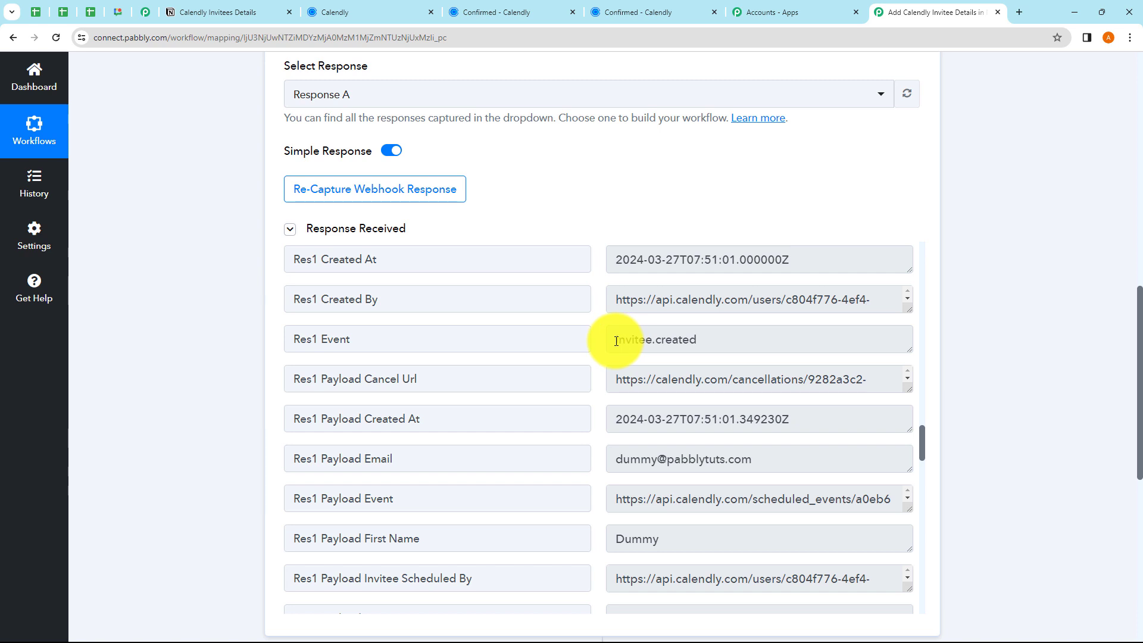
{"action": "left_click_drag", "start_coordinate": [616, 340], "coordinate": [738, 336]}
{"action": "scroll", "coordinate": [721, 362], "scroll_direction": "down", "scroll_amount": 9}
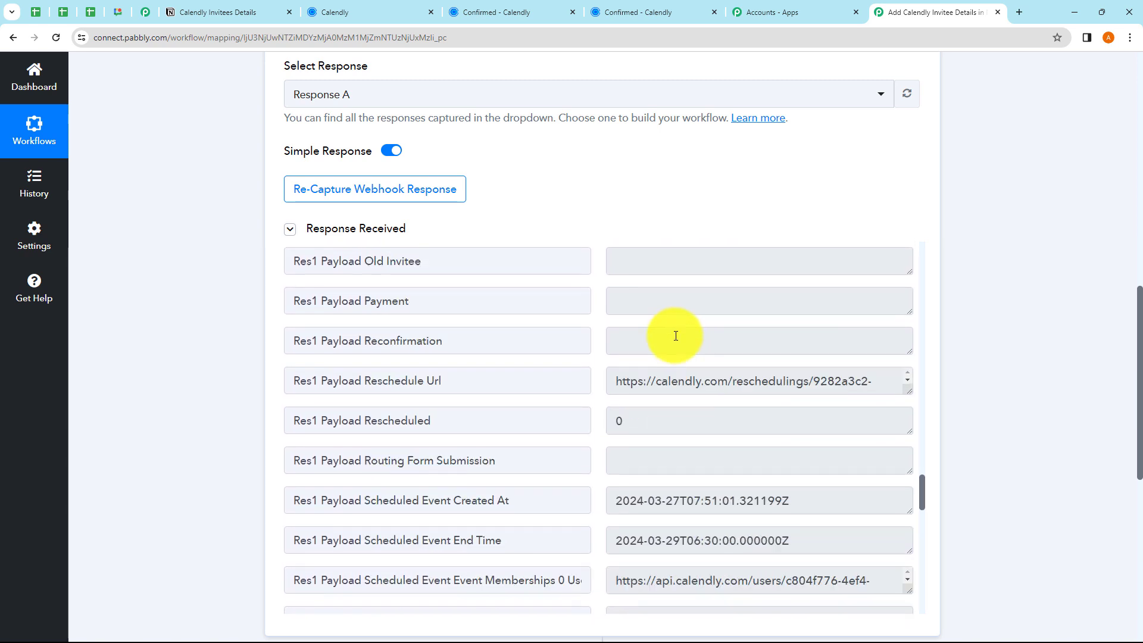
{"action": "scroll", "coordinate": [676, 336], "scroll_direction": "down", "scroll_amount": 12}
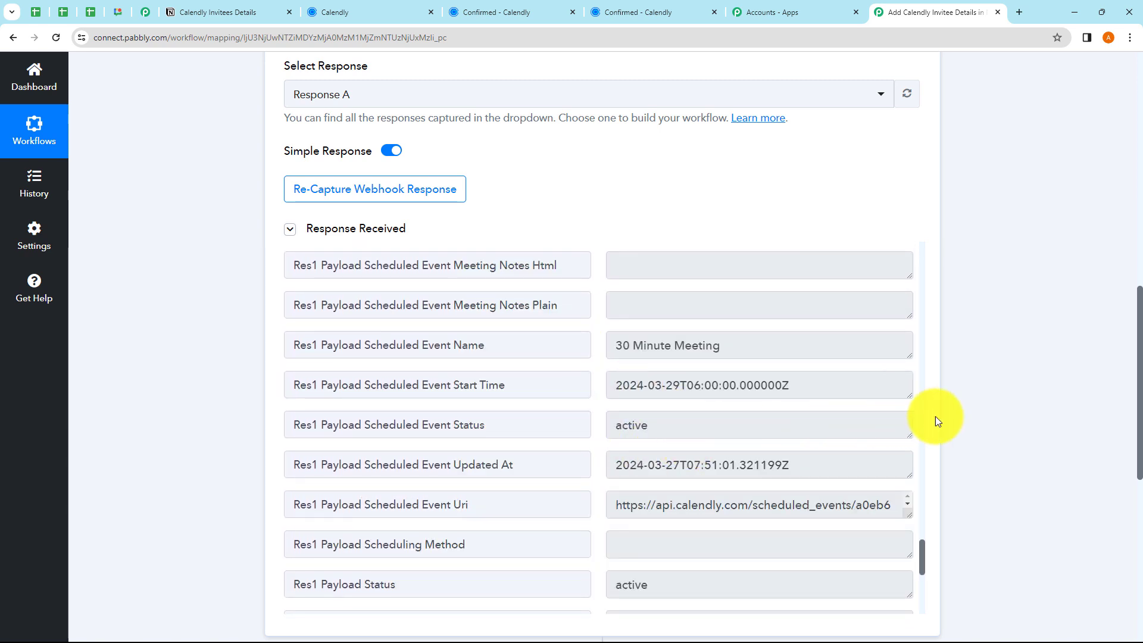
{"action": "scroll", "coordinate": [968, 417], "scroll_direction": "up", "scroll_amount": 5}
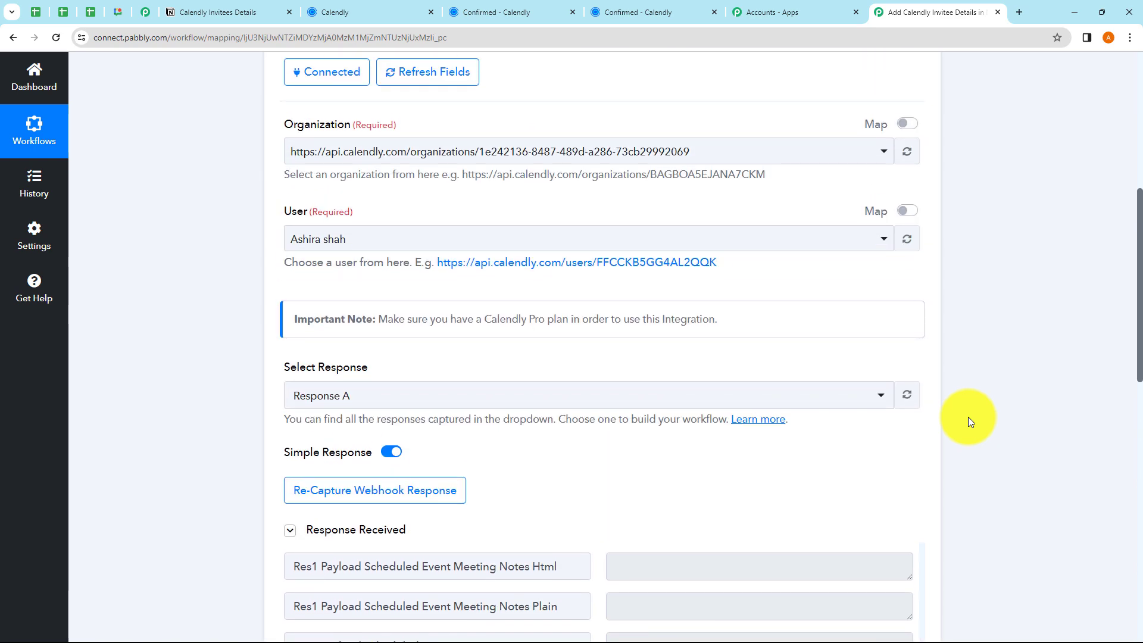
{"action": "scroll", "coordinate": [968, 416], "scroll_direction": "up", "scroll_amount": 5}
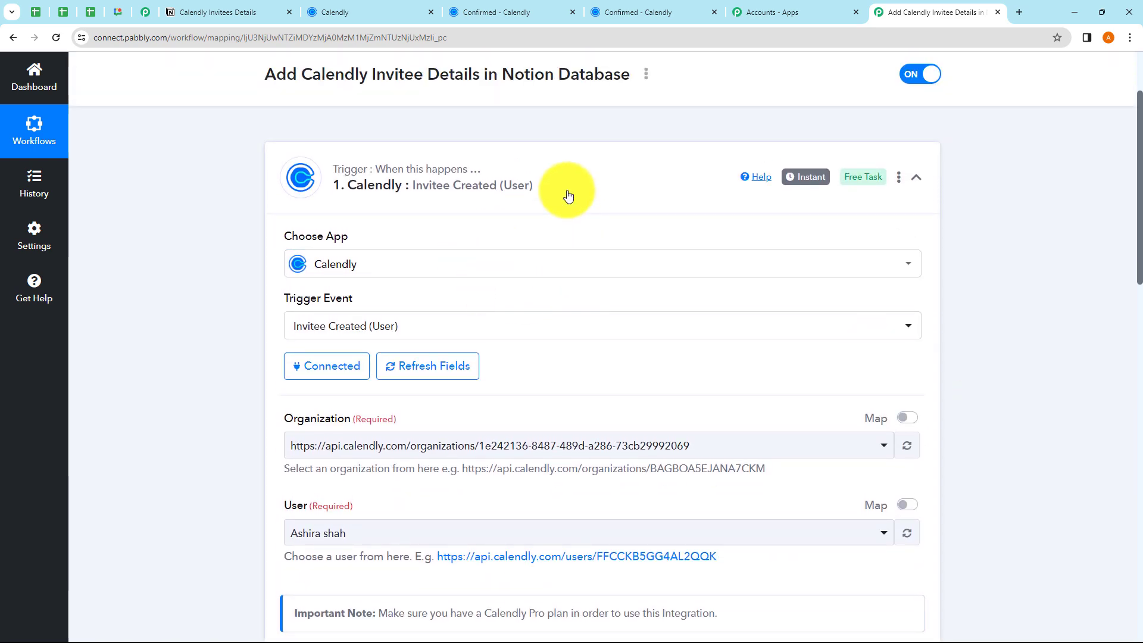
Set the action step to Notion with the Create Database Item event, then start connecting an account
{"action": "left_click", "coordinate": [568, 196]}
{"action": "scroll", "coordinate": [567, 191], "scroll_direction": "up", "scroll_amount": 2}
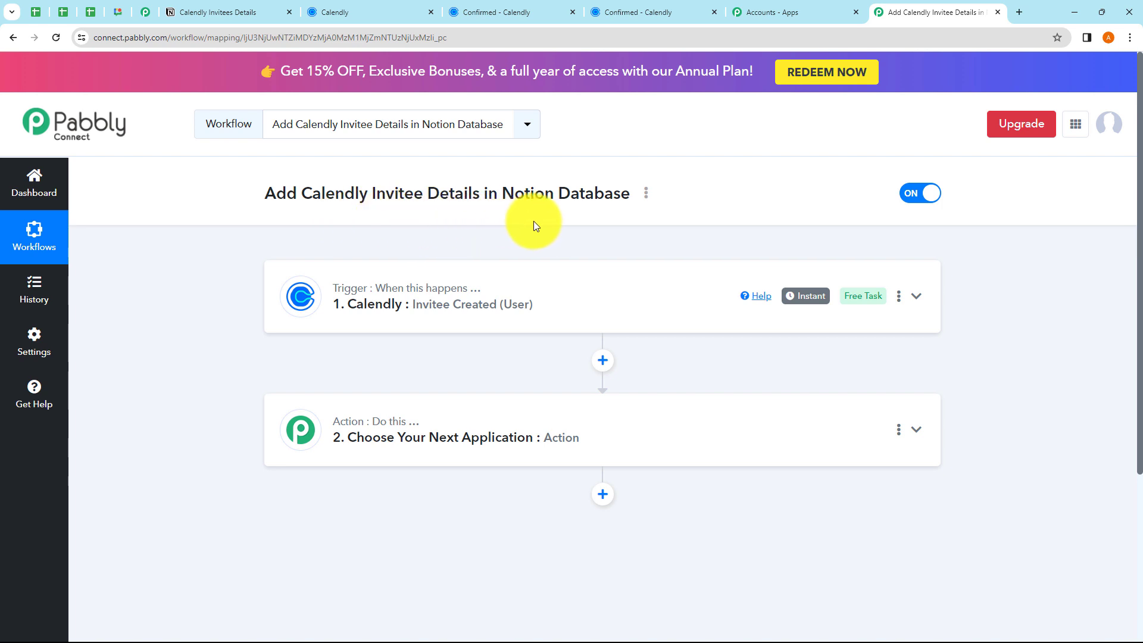
{"action": "left_click", "coordinate": [417, 446]}
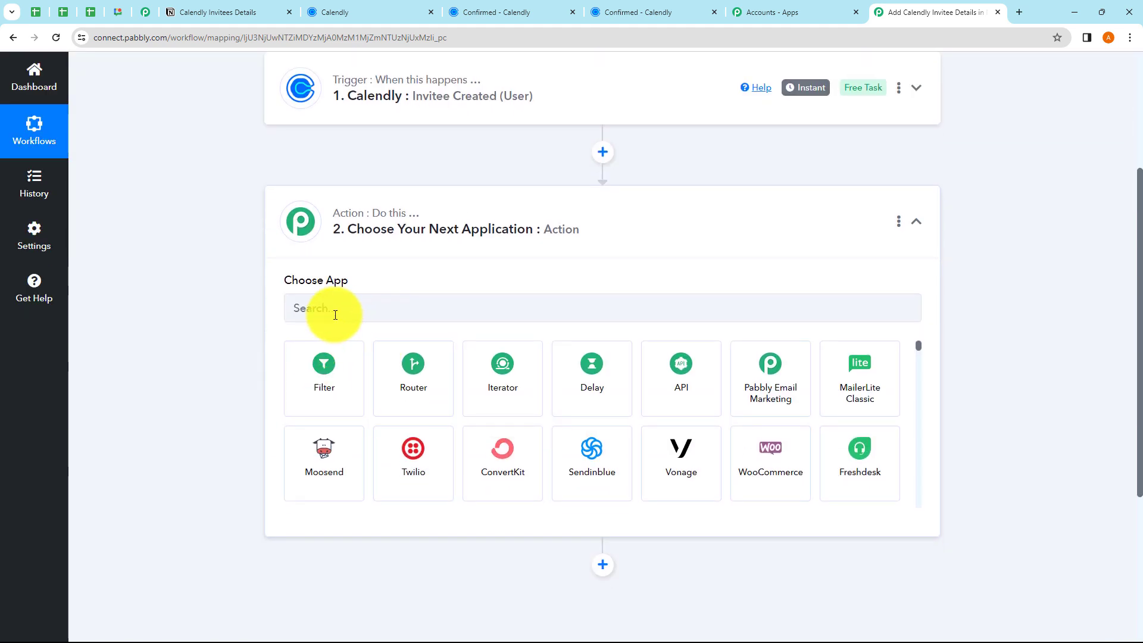
{"action": "left_click", "coordinate": [335, 315]}
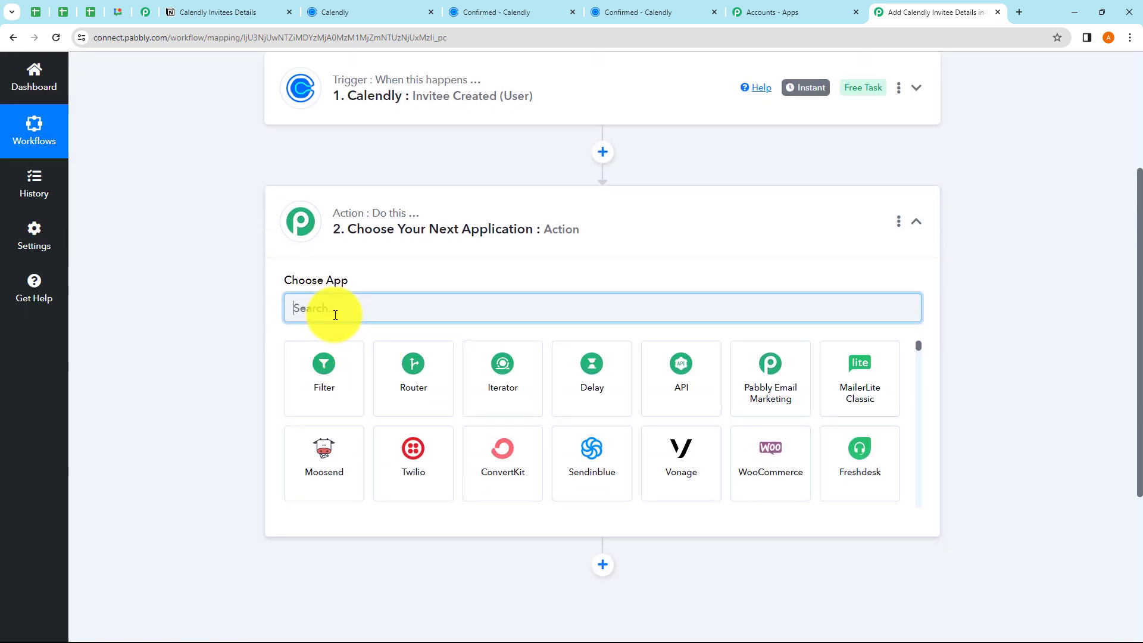
{"action": "type", "text": "Not"}
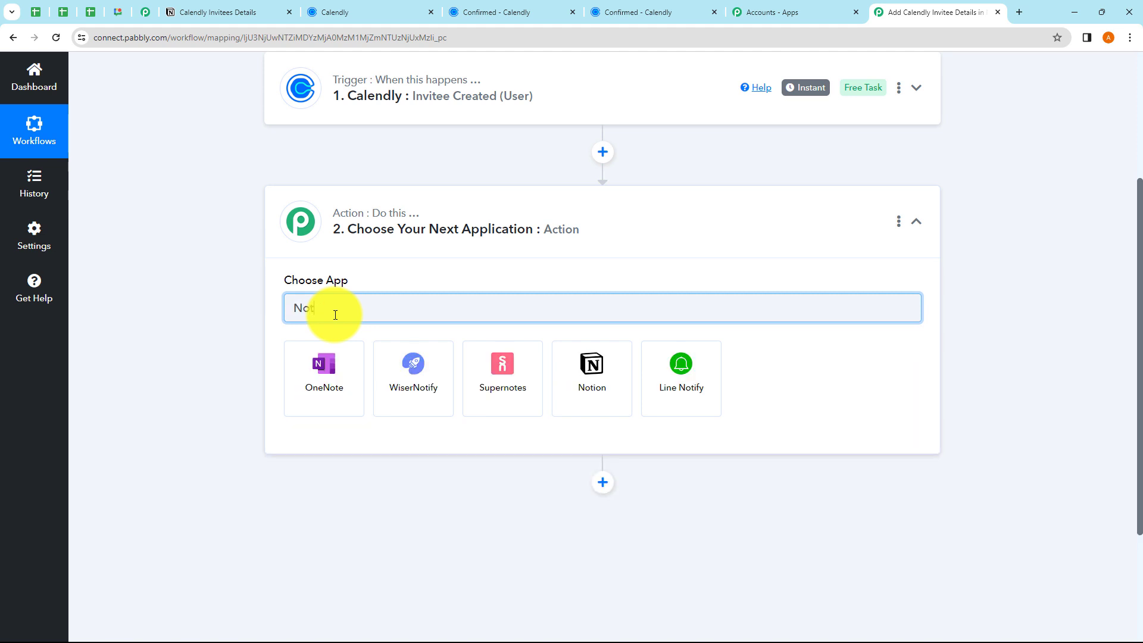
{"action": "type", "text": "ion"}
{"action": "left_click", "coordinate": [331, 362]}
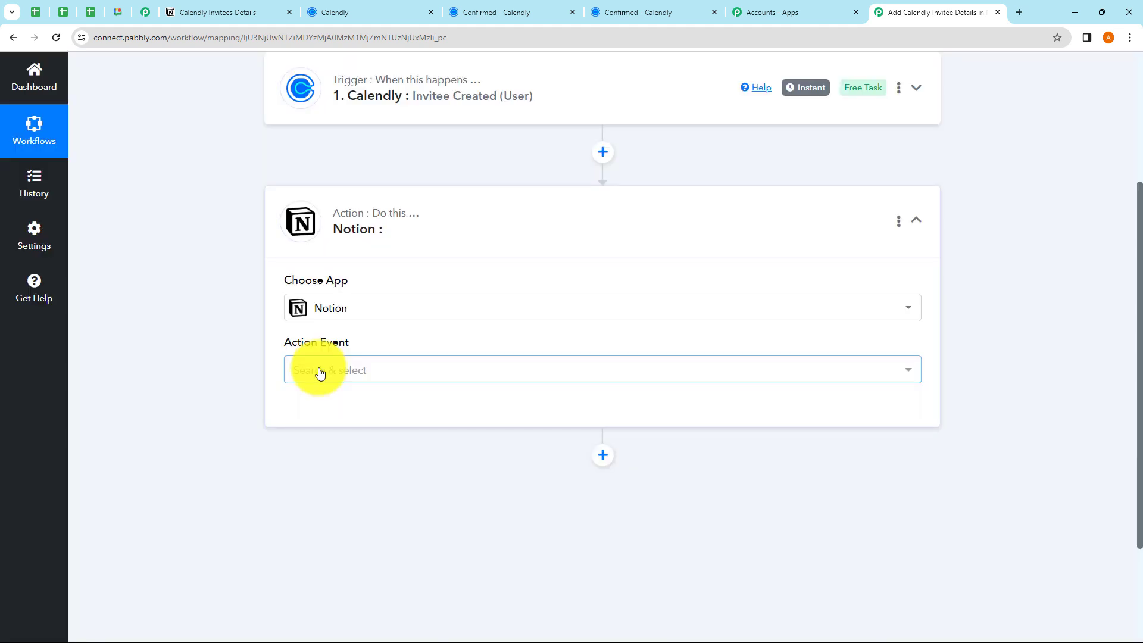
{"action": "left_click", "coordinate": [319, 373]}
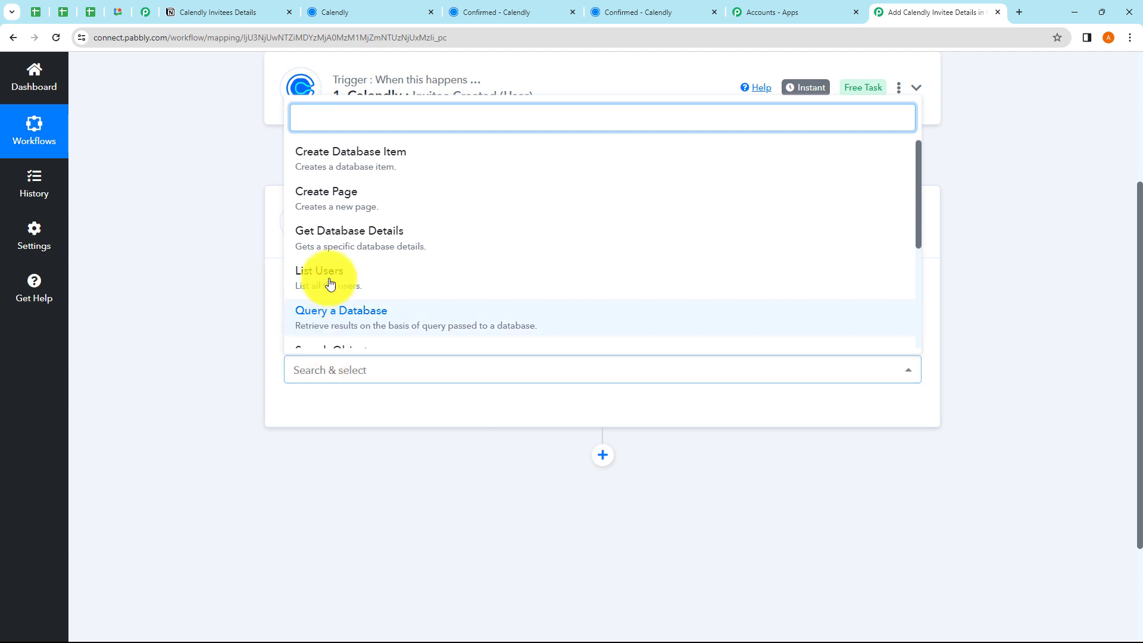
{"action": "left_click", "coordinate": [368, 169]}
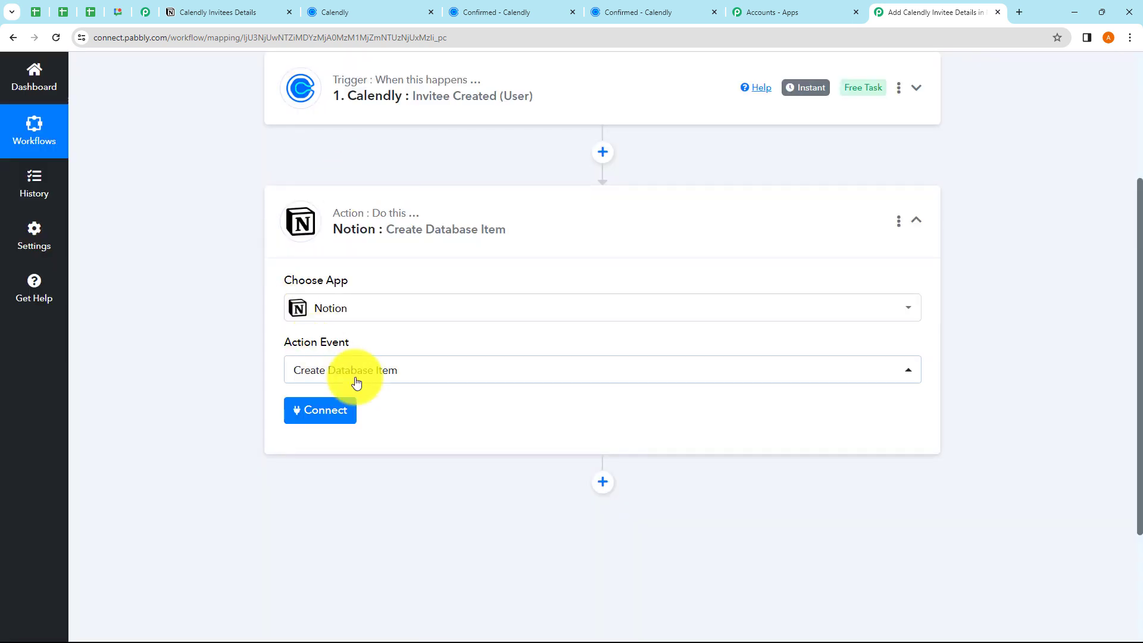
{"action": "left_click", "coordinate": [354, 413]}
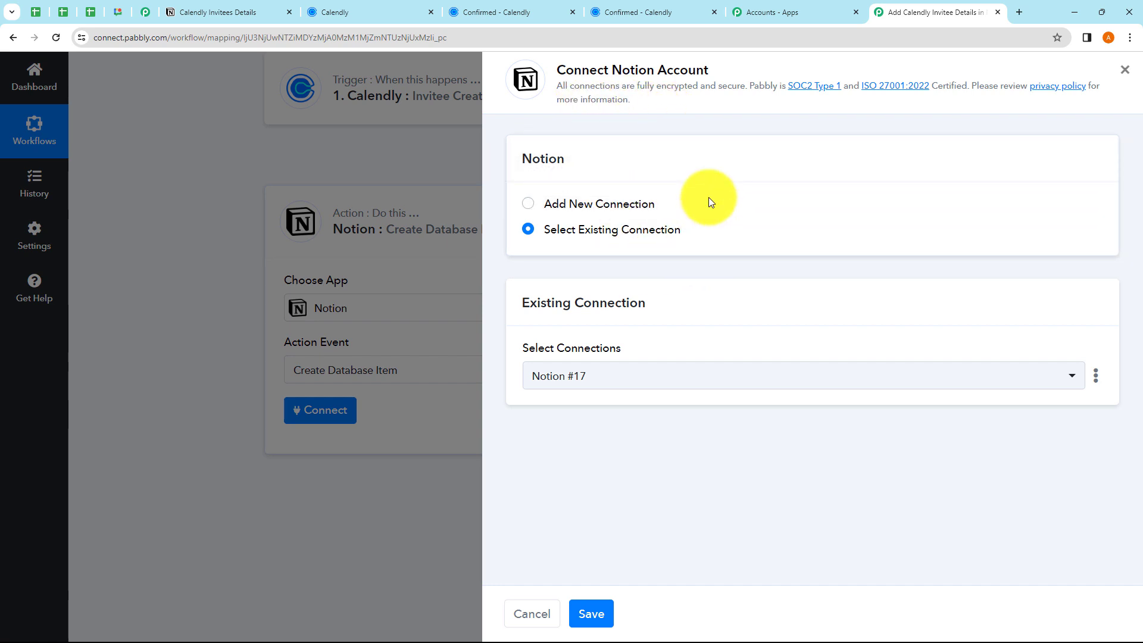
Choose Add New Connection instead of Notion #17 and launch Connect With Notion authorization
{"action": "left_click", "coordinate": [527, 209]}
{"action": "left_click", "coordinate": [530, 229]}
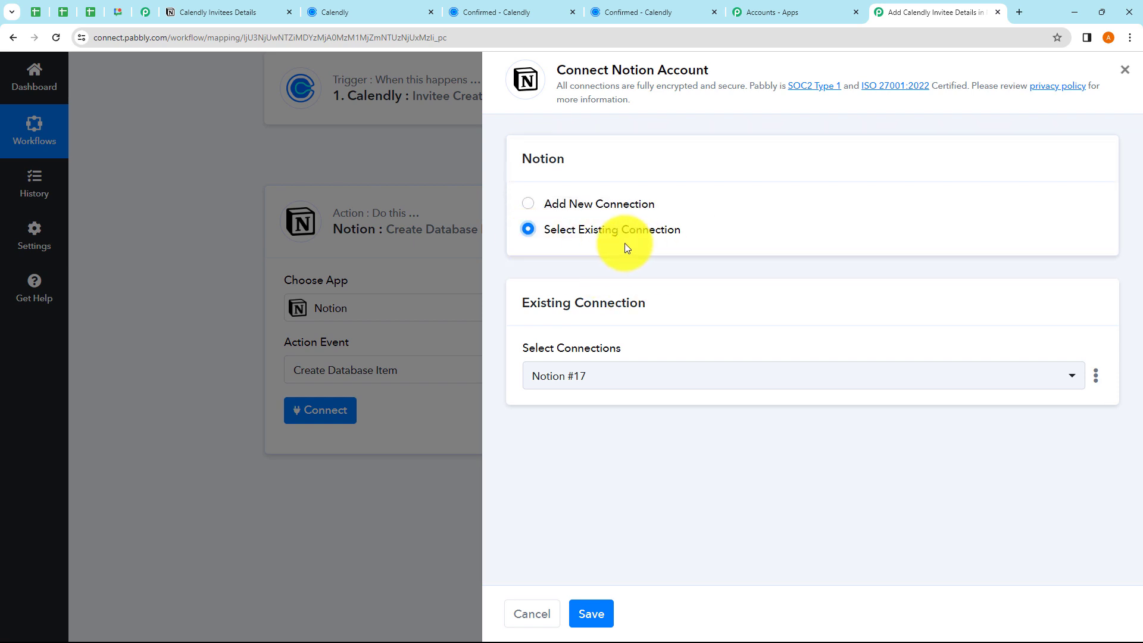
{"action": "left_click", "coordinate": [599, 377]}
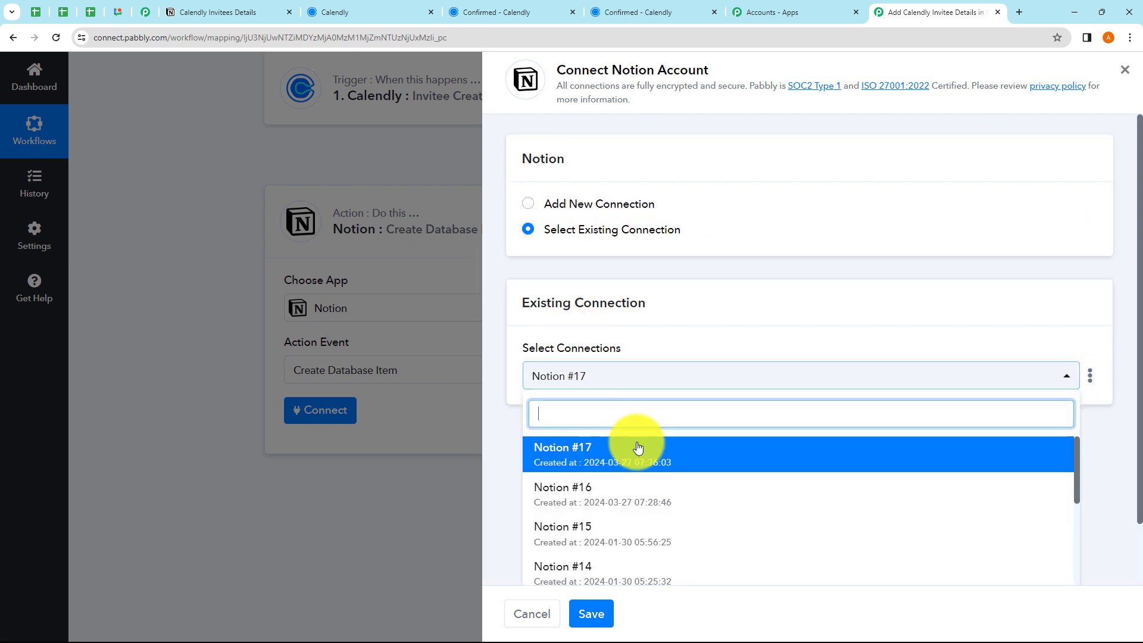
{"action": "left_click", "coordinate": [507, 451]}
{"action": "left_click", "coordinate": [529, 204]}
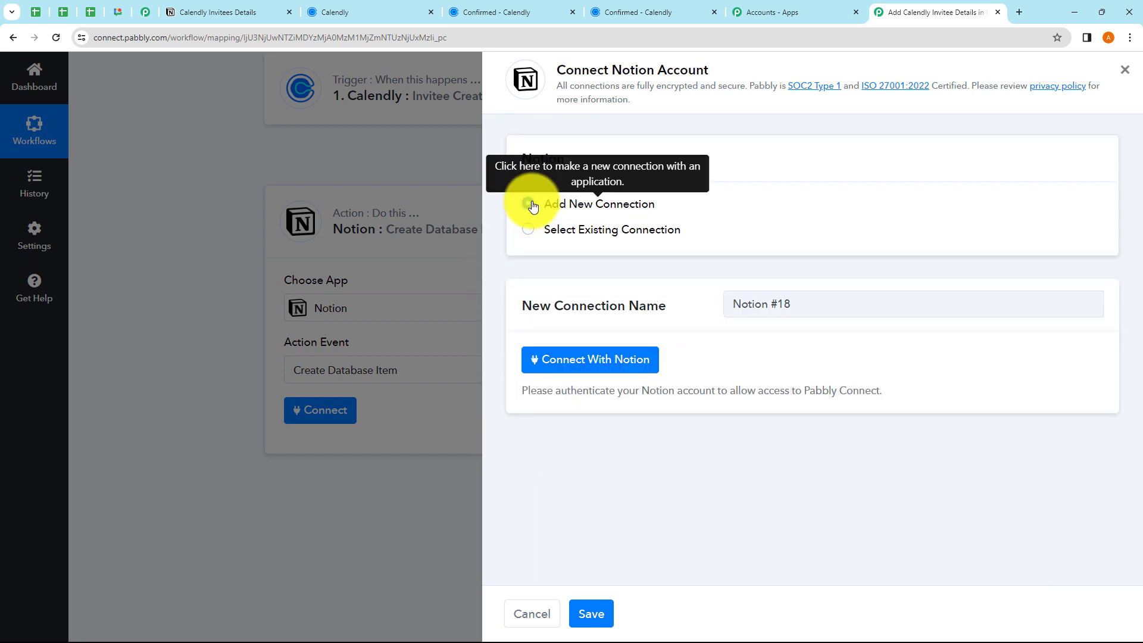
{"action": "left_click", "coordinate": [588, 370]}
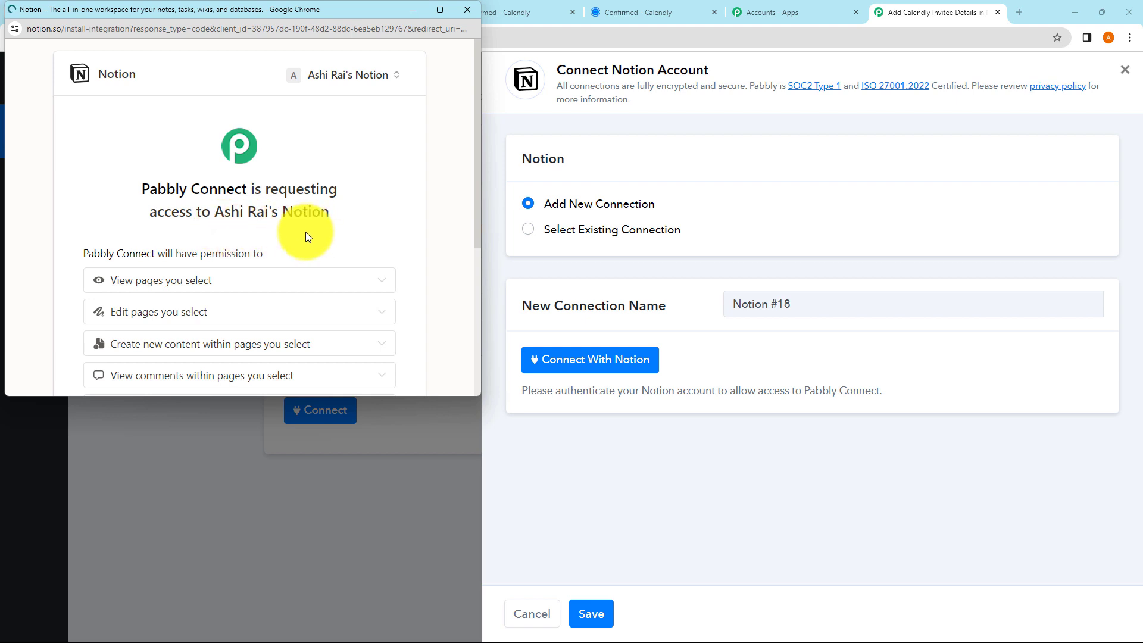
Choose Select pages in Notion's popup, keep the pages checked, and allow Pabbly Connect access
{"action": "scroll", "coordinate": [320, 255], "scroll_direction": "down", "scroll_amount": 4}
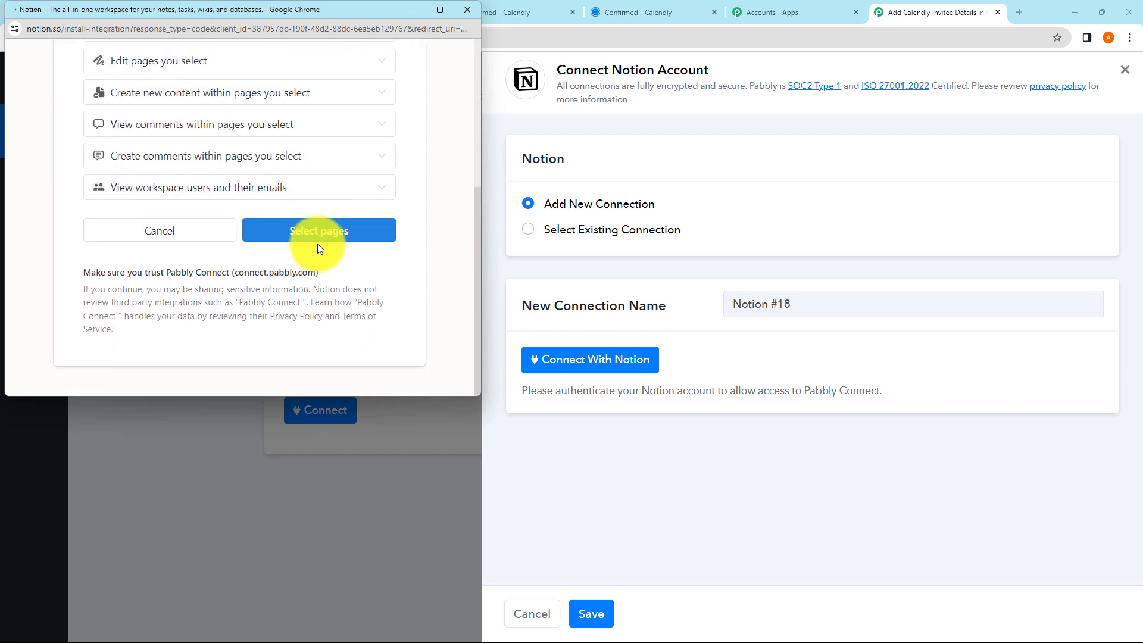
{"action": "left_click", "coordinate": [320, 232]}
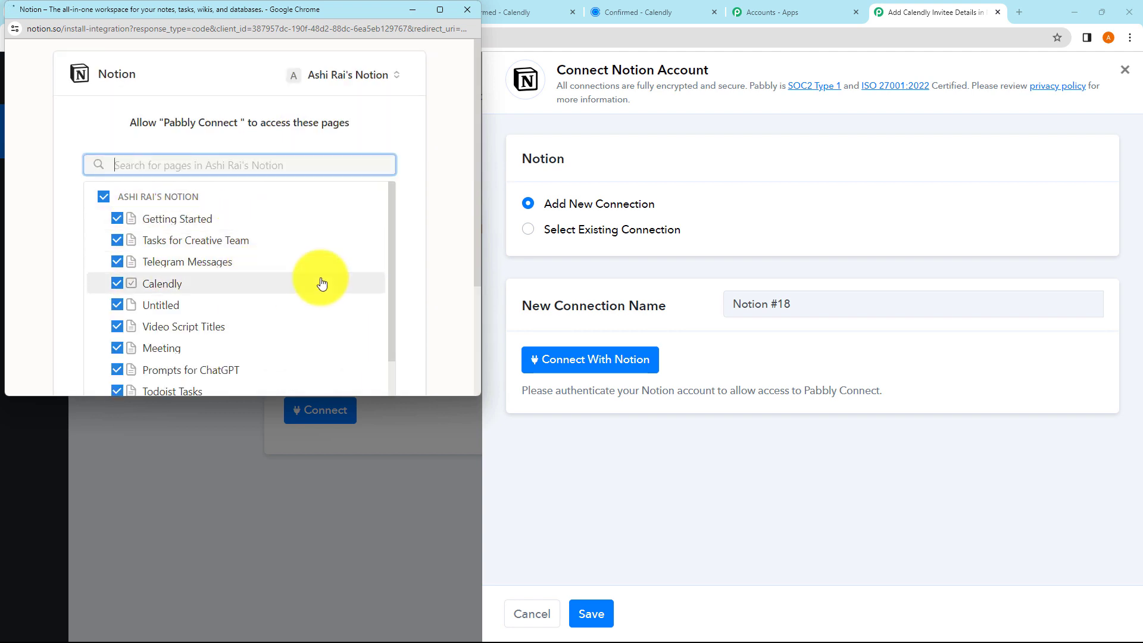
{"action": "scroll", "coordinate": [321, 282], "scroll_direction": "down", "scroll_amount": 3}
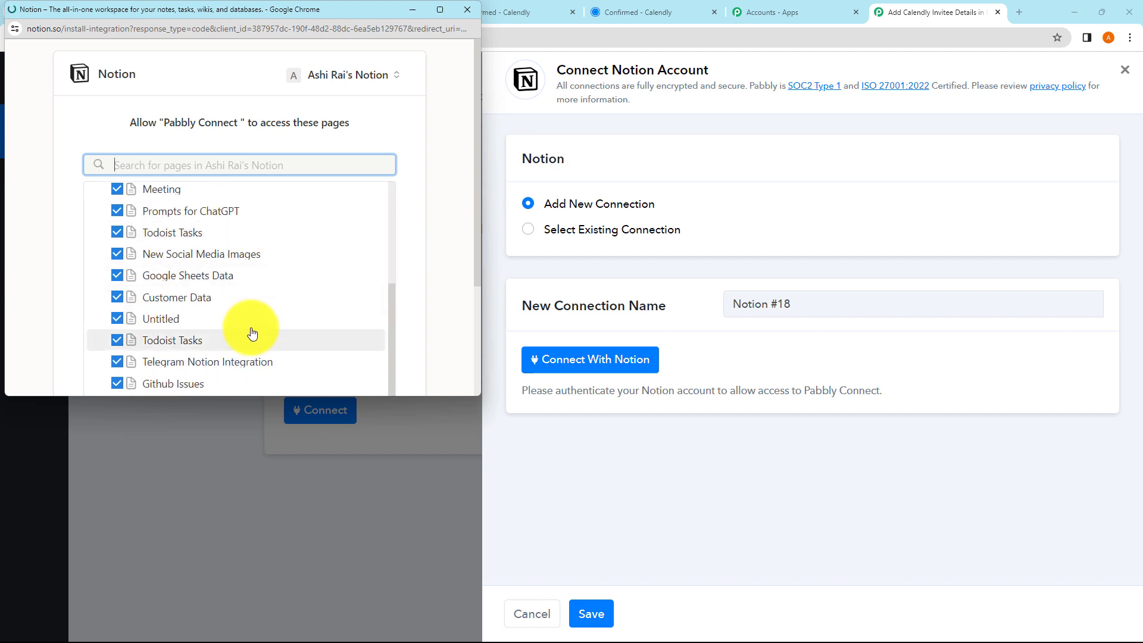
{"action": "scroll", "coordinate": [196, 315], "scroll_direction": "down", "scroll_amount": 3}
{"action": "left_click", "coordinate": [324, 333]}
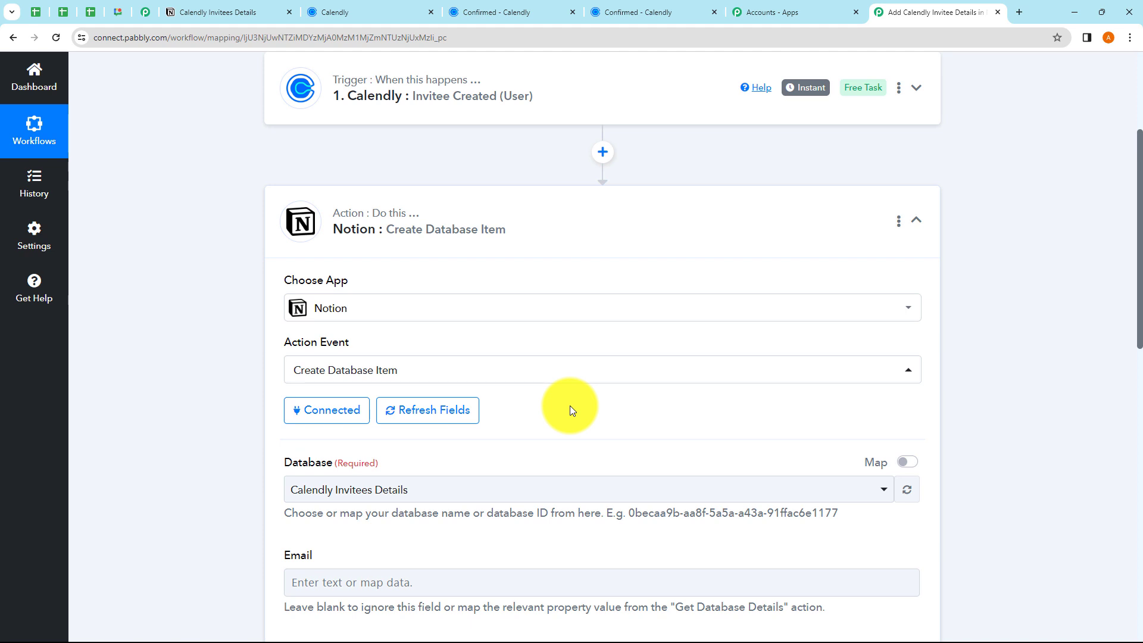
{"action": "scroll", "coordinate": [570, 355], "scroll_direction": "down", "scroll_amount": 4}
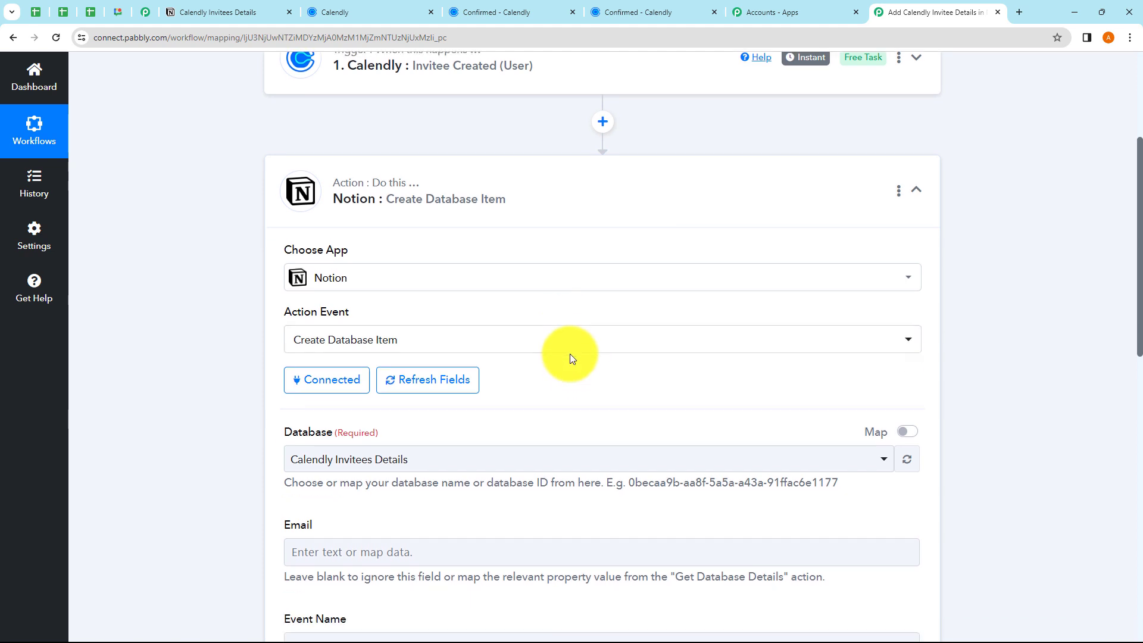
{"action": "scroll", "coordinate": [569, 353], "scroll_direction": "down", "scroll_amount": 2}
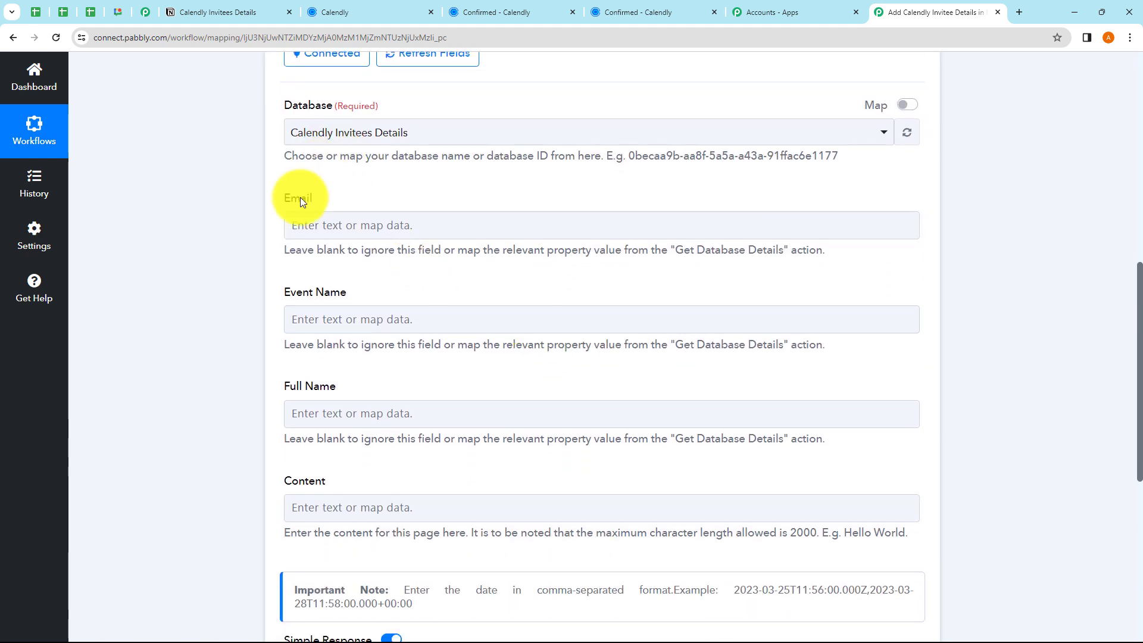
{"action": "left_click", "coordinate": [348, 230]}
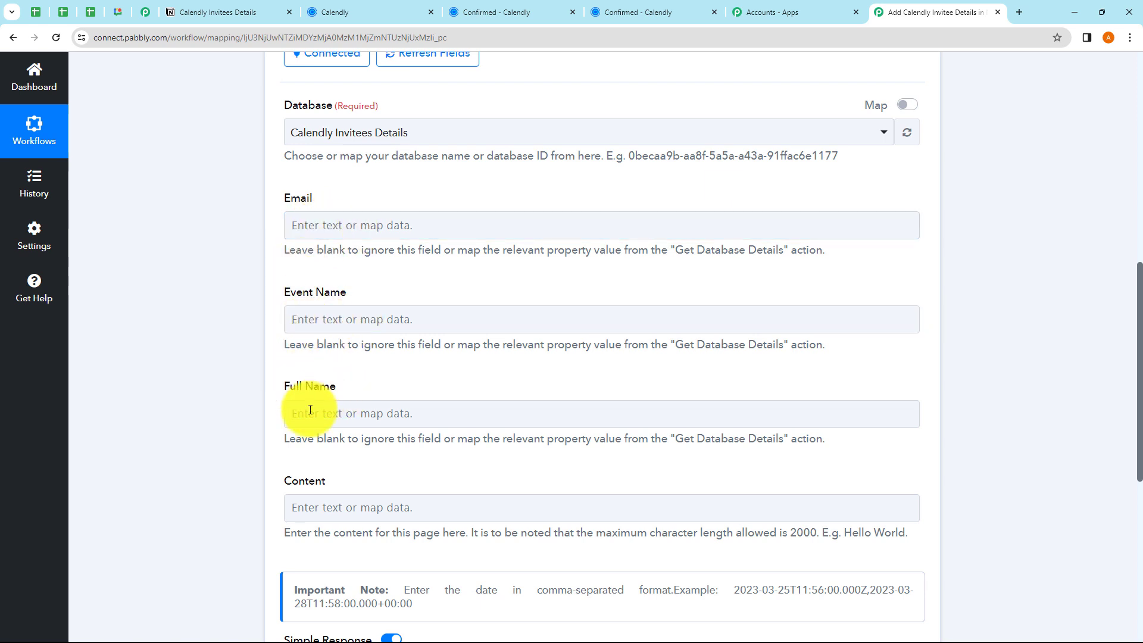
{"action": "left_click", "coordinate": [330, 132]}
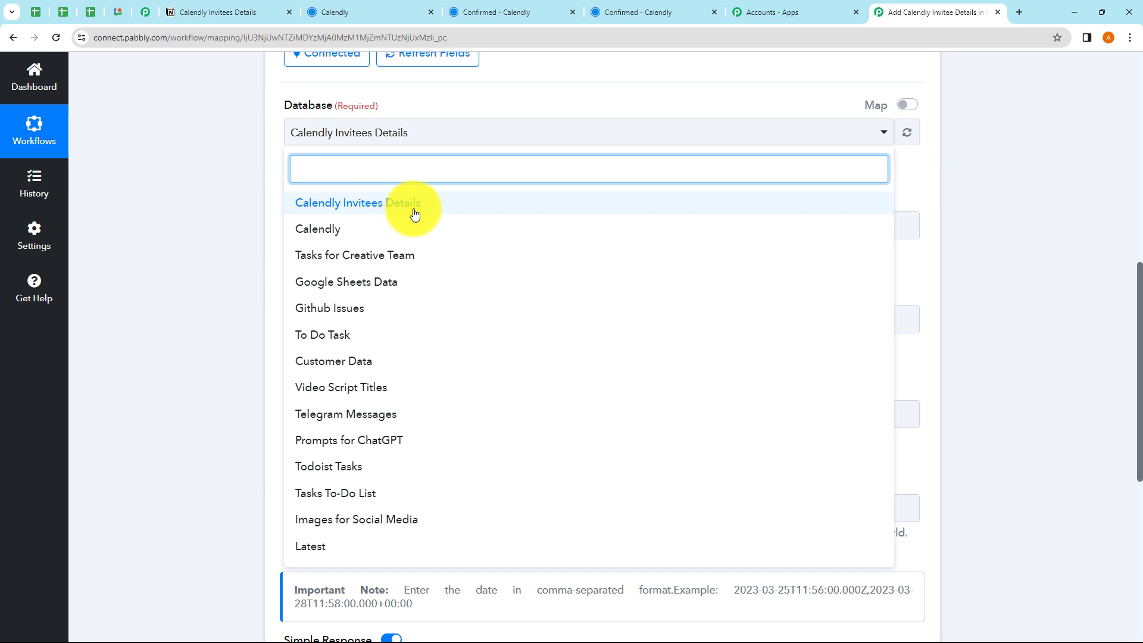
{"action": "left_click", "coordinate": [233, 194]}
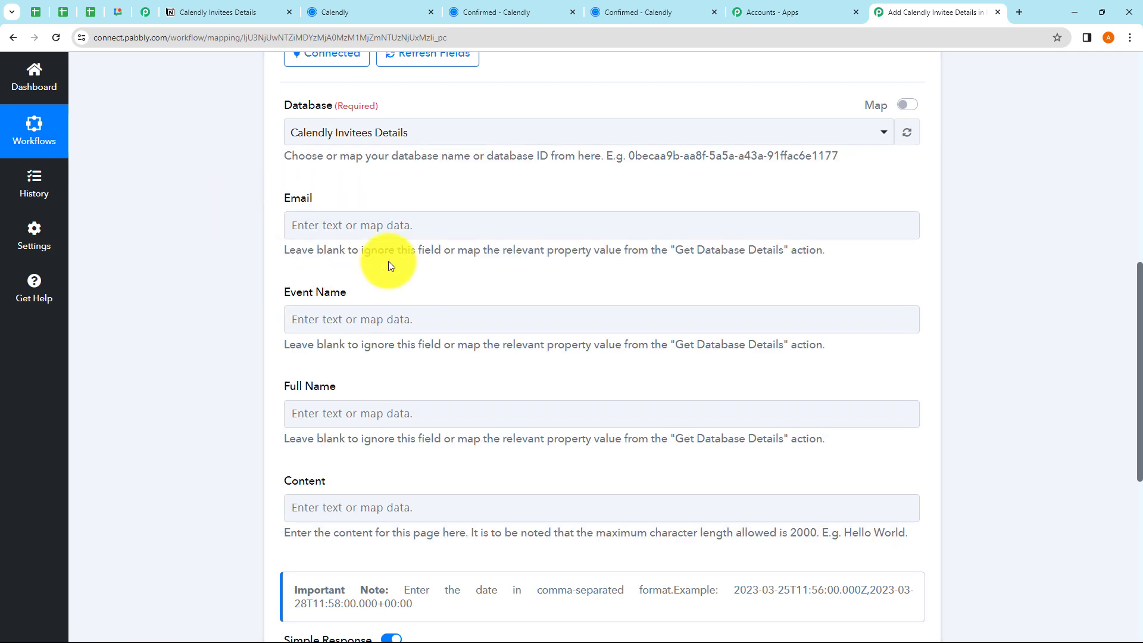
{"action": "left_click", "coordinate": [386, 136]}
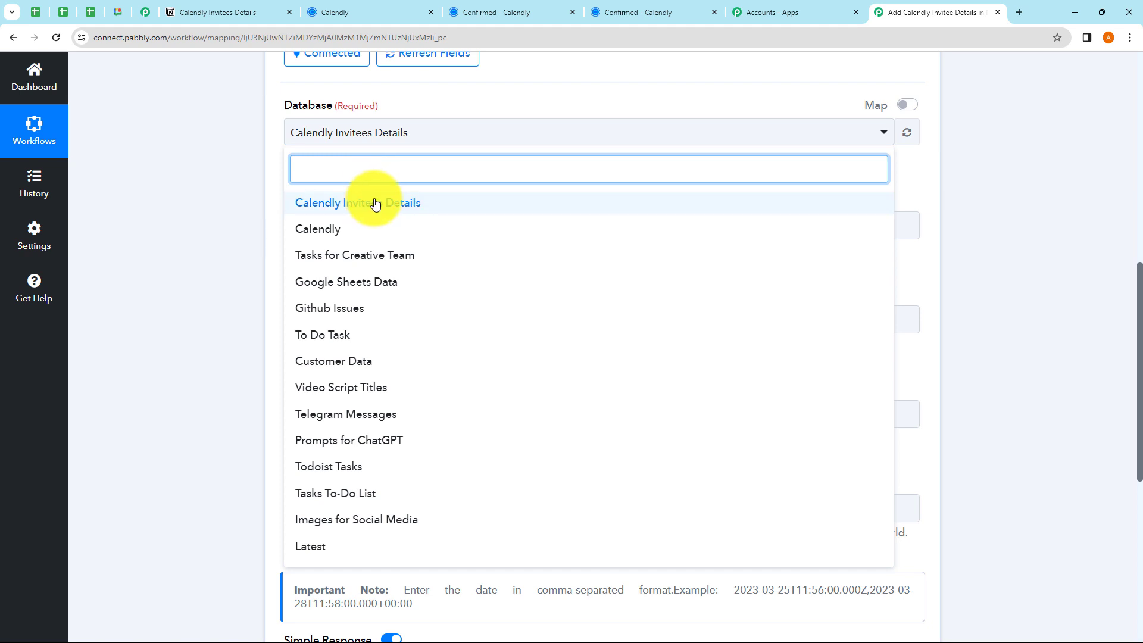
{"action": "left_click", "coordinate": [235, 184]}
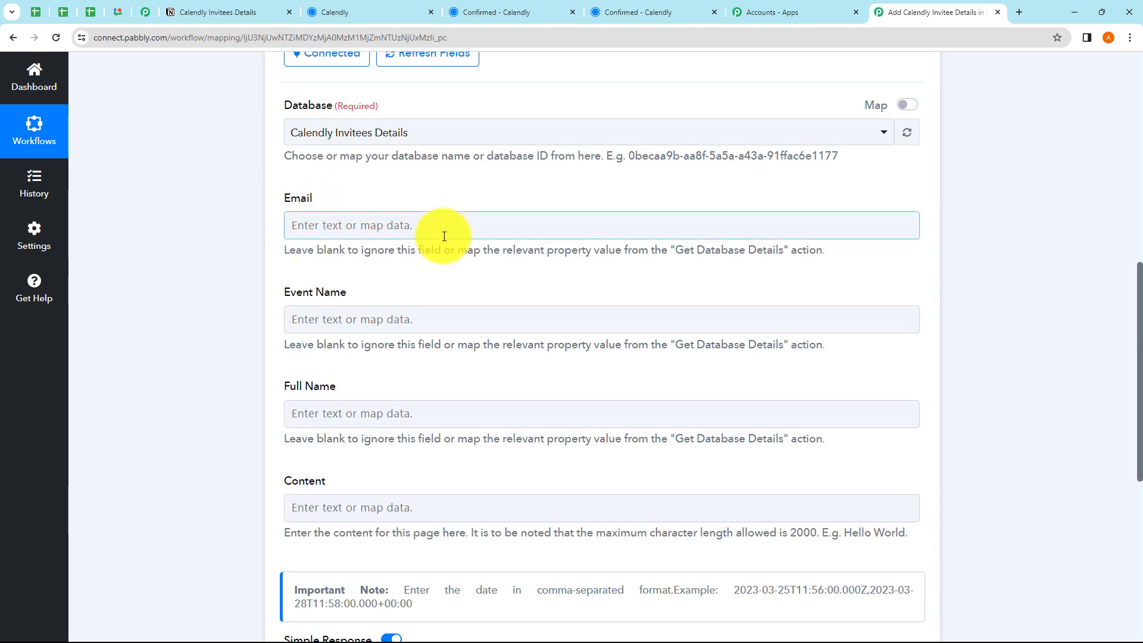
{"action": "left_click", "coordinate": [223, 13]}
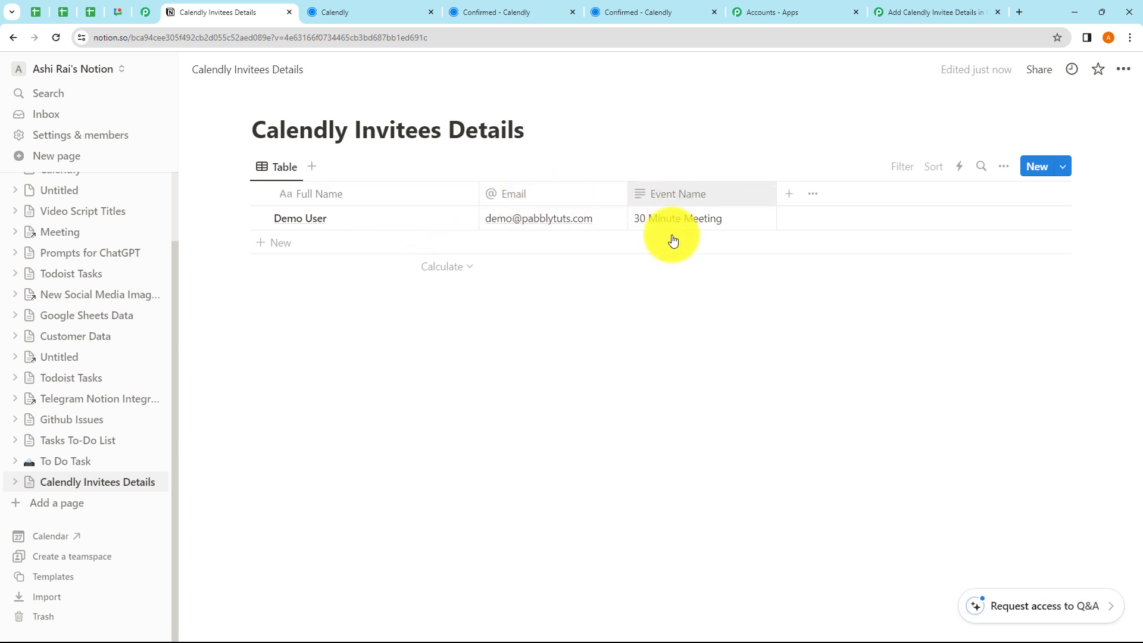
{"action": "left_click", "coordinate": [953, 15]}
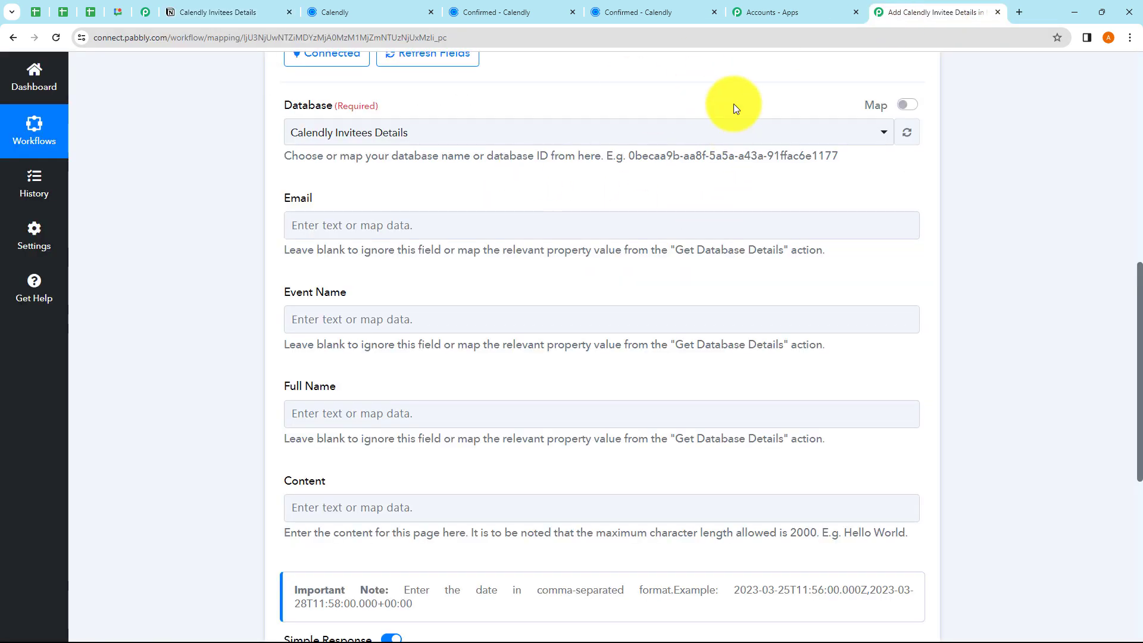
Map the Notion Email field to the invitee's Calendly Res3 Resource Email
{"action": "left_click", "coordinate": [856, 13]}
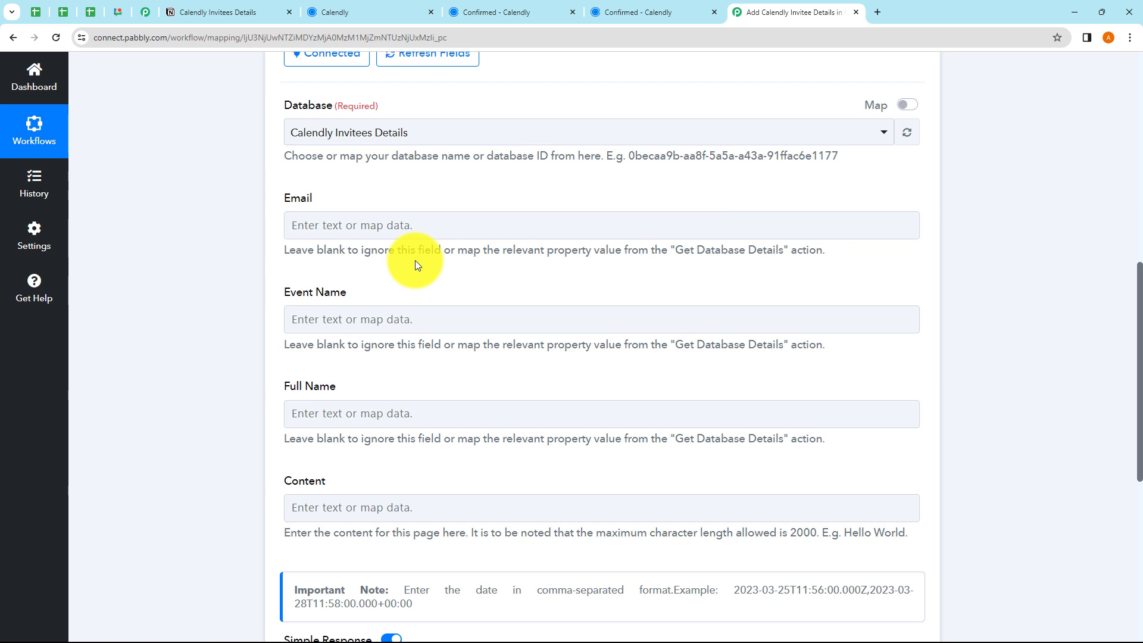
{"action": "left_click", "coordinate": [371, 221]}
{"action": "left_click", "coordinate": [360, 335]}
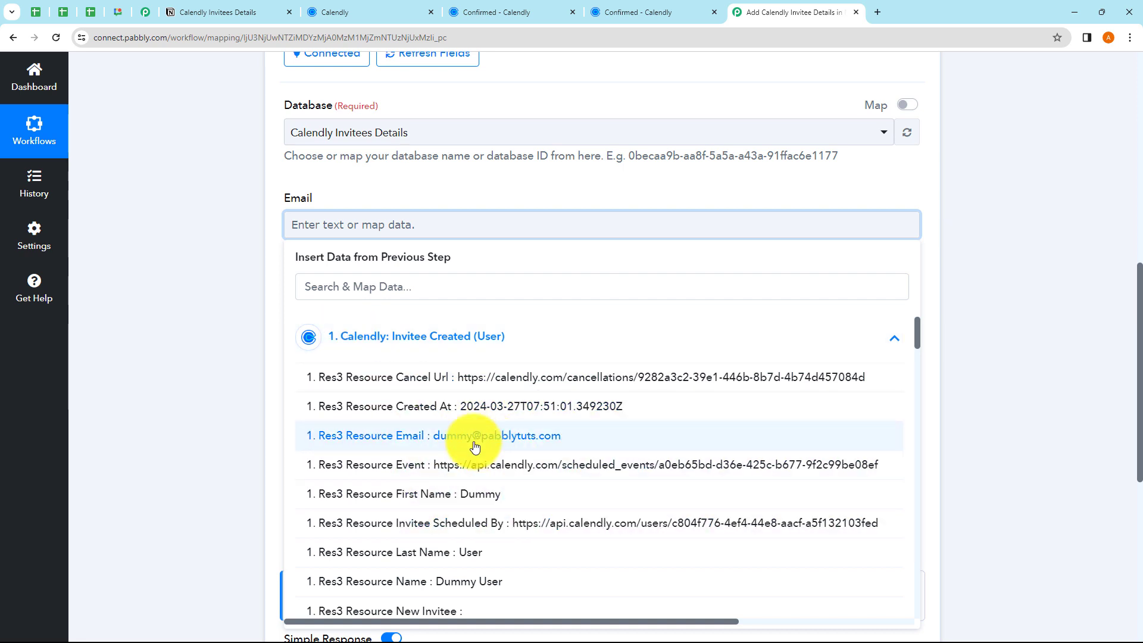
{"action": "left_click", "coordinate": [334, 293]}
{"action": "type", "text": "email"}
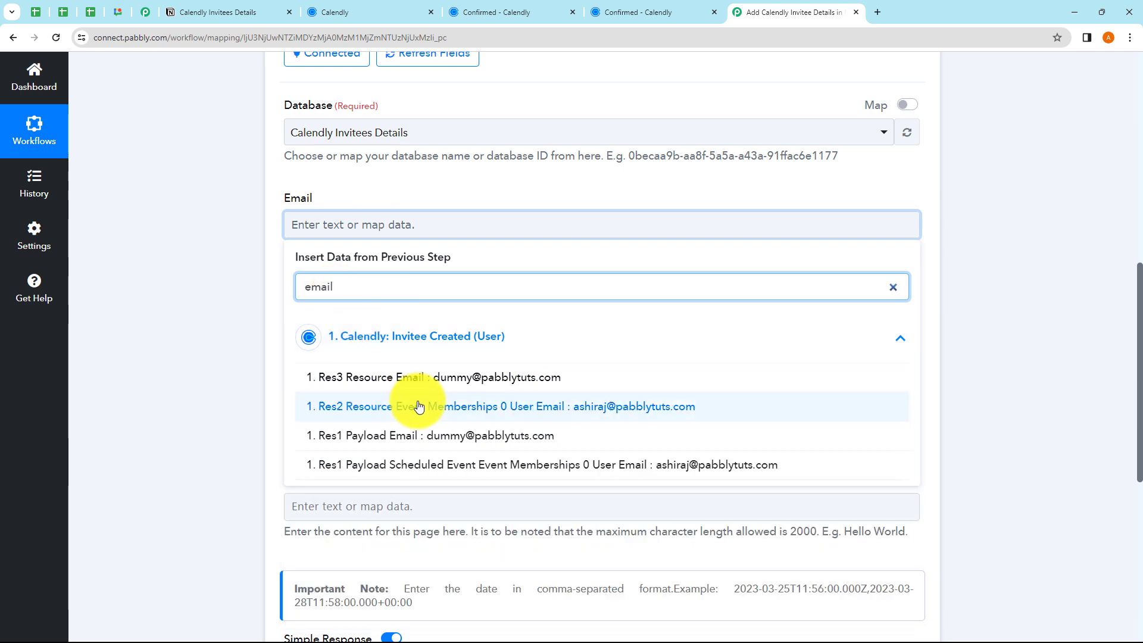
{"action": "left_click", "coordinate": [467, 377]}
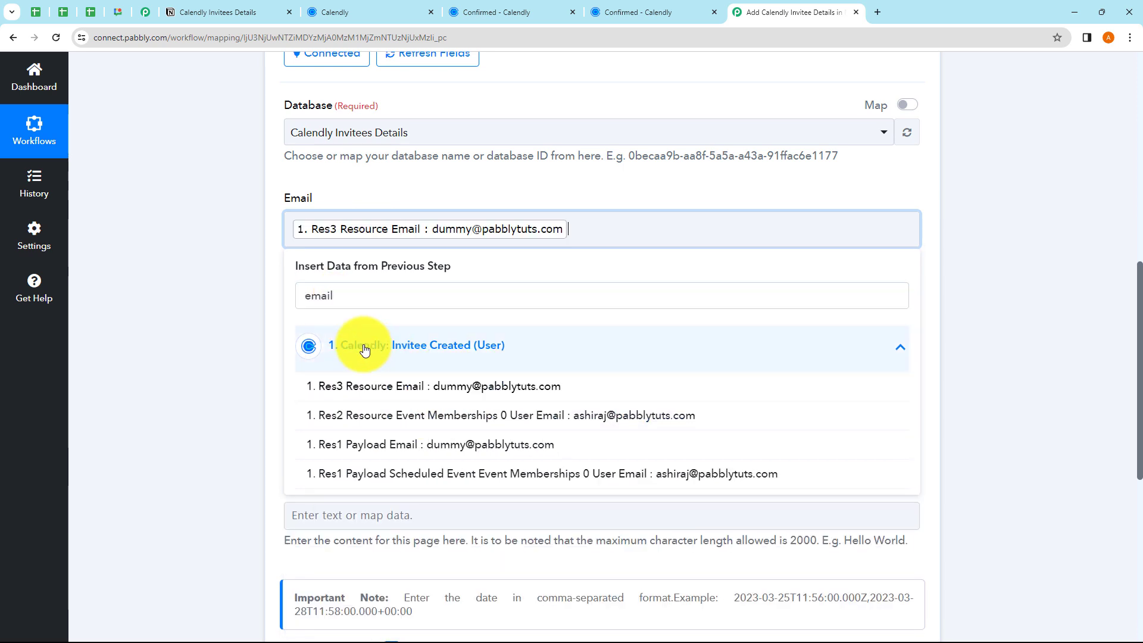
{"action": "left_click", "coordinate": [238, 281]}
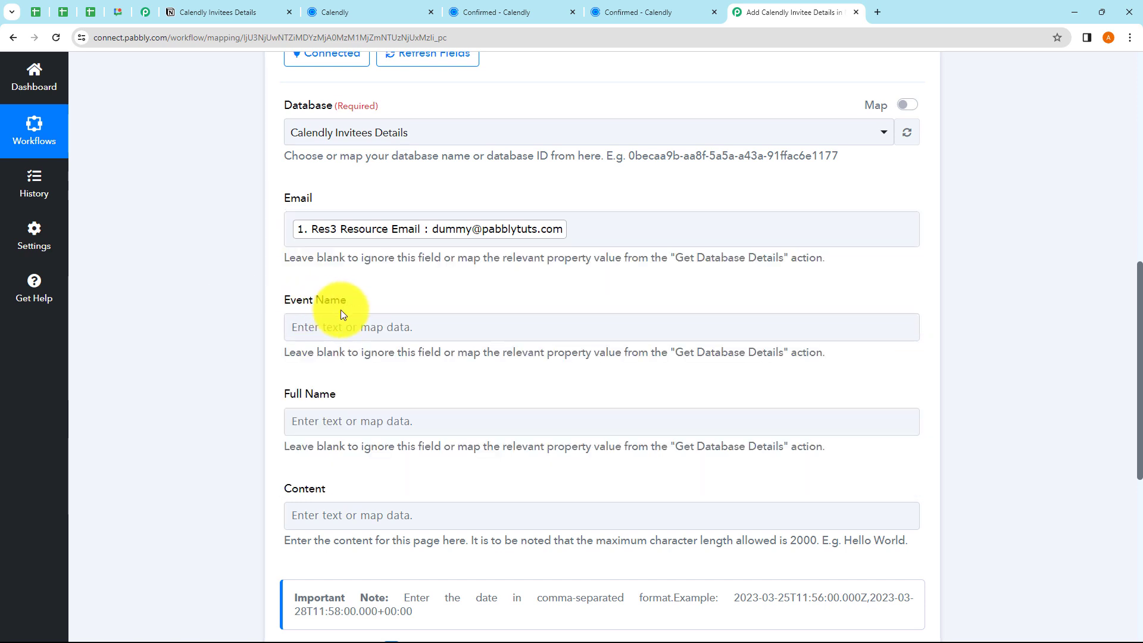
Map the Event Name field to the Calendly Scheduled Event Name
{"action": "left_click", "coordinate": [333, 334]}
{"action": "left_click", "coordinate": [334, 335]}
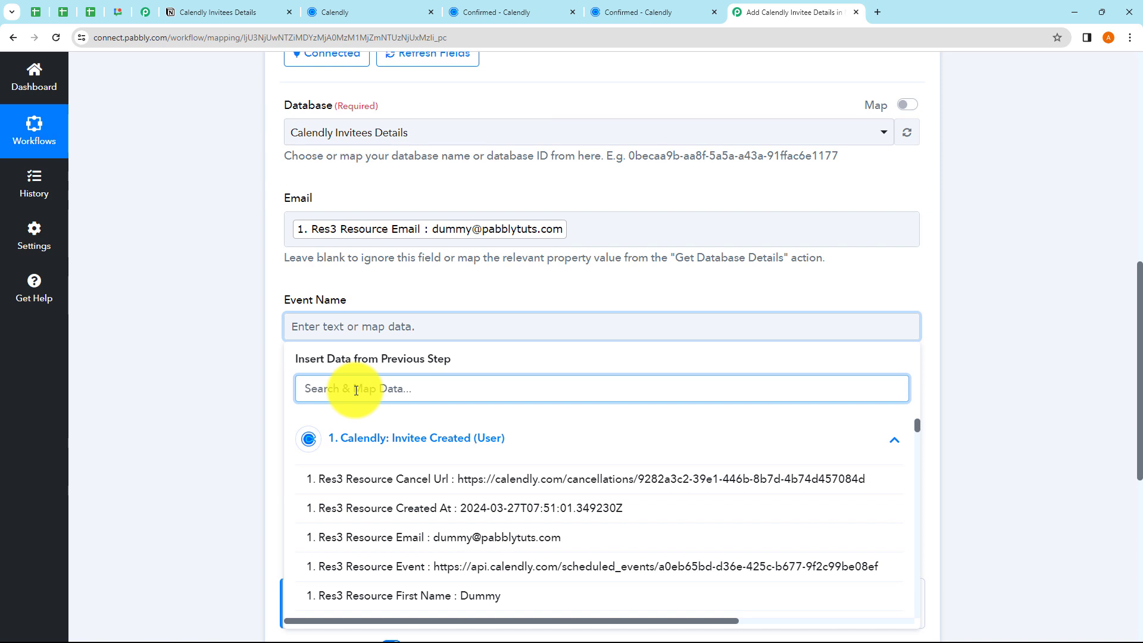
{"action": "type", "text": "event name"}
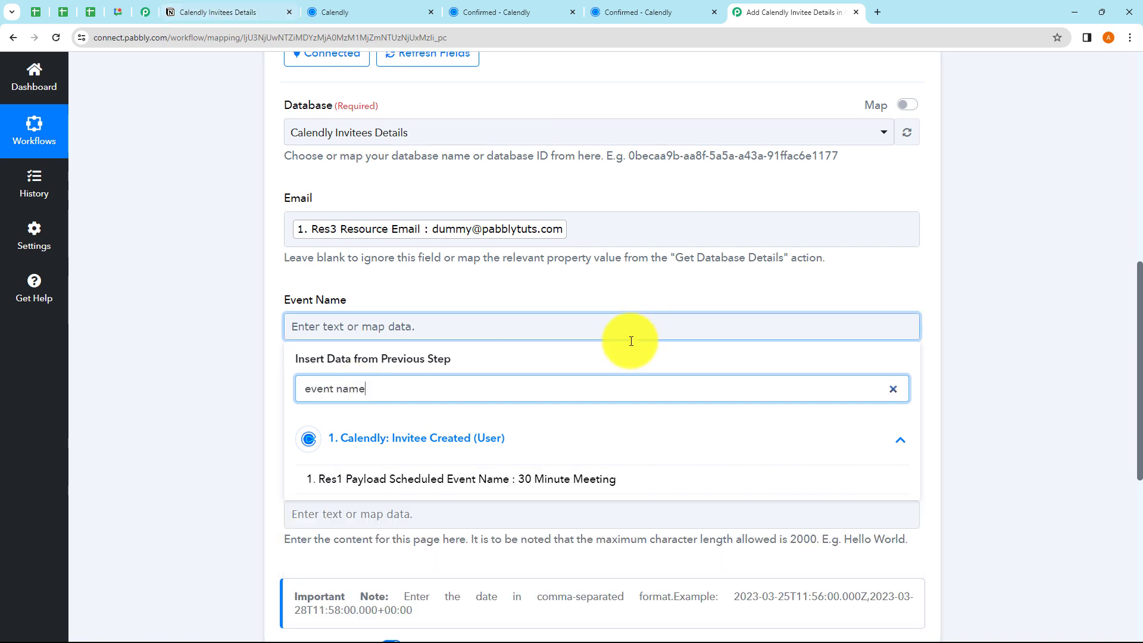
{"action": "right_click", "coordinate": [539, 479]}
{"action": "left_click", "coordinate": [213, 343]}
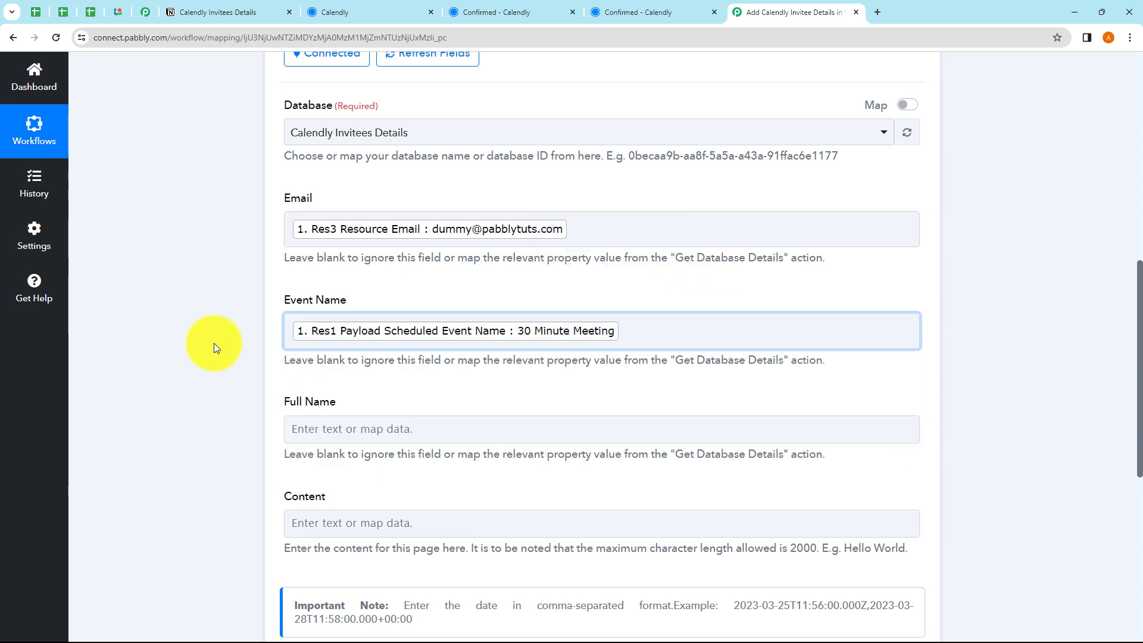
{"action": "scroll", "coordinate": [376, 338], "scroll_direction": "down", "scroll_amount": 1}
{"action": "scroll", "coordinate": [365, 370], "scroll_direction": "down", "scroll_amount": 2}
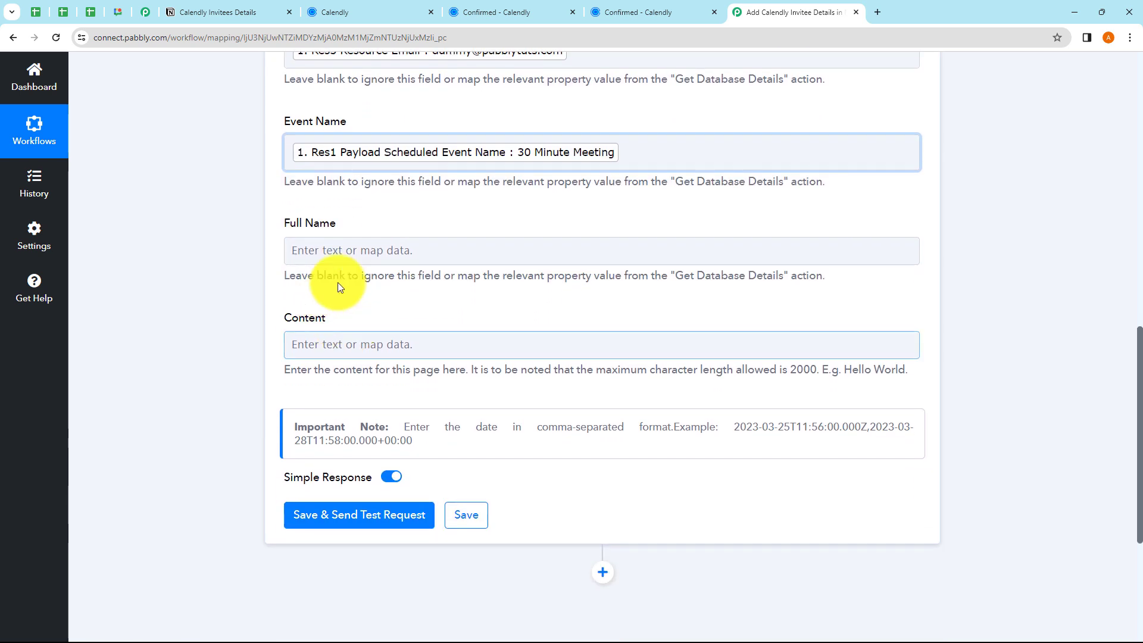
Map Full Name to the invitee's Res3 Resource Name, found by searching 'dummy'
{"action": "left_click", "coordinate": [324, 251]}
{"action": "left_click", "coordinate": [357, 373]}
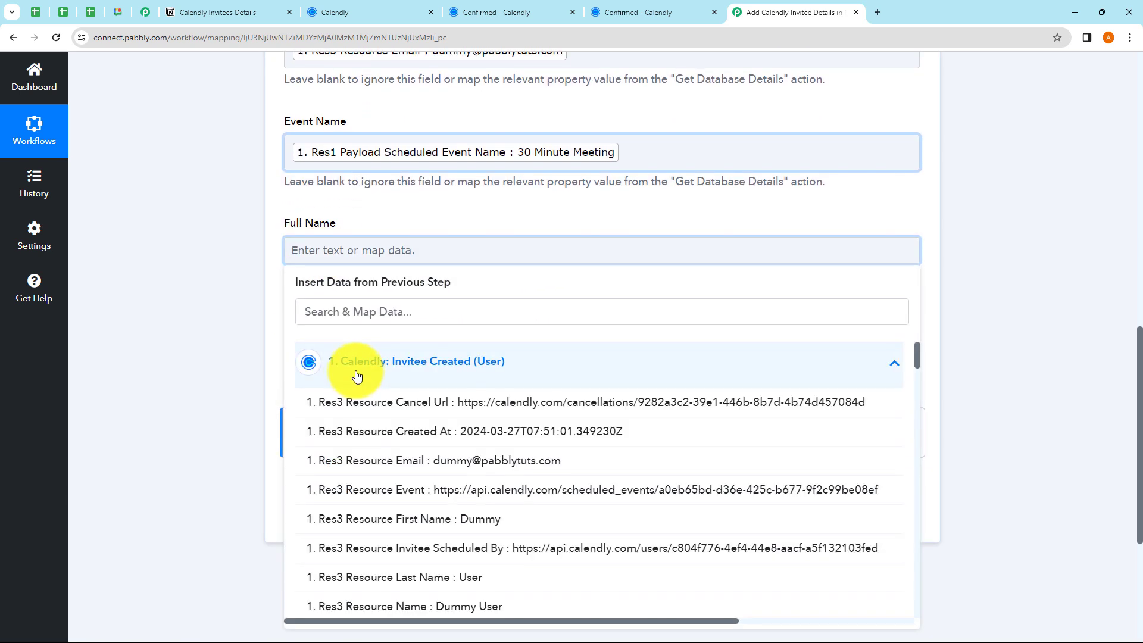
{"action": "left_click", "coordinate": [359, 320]}
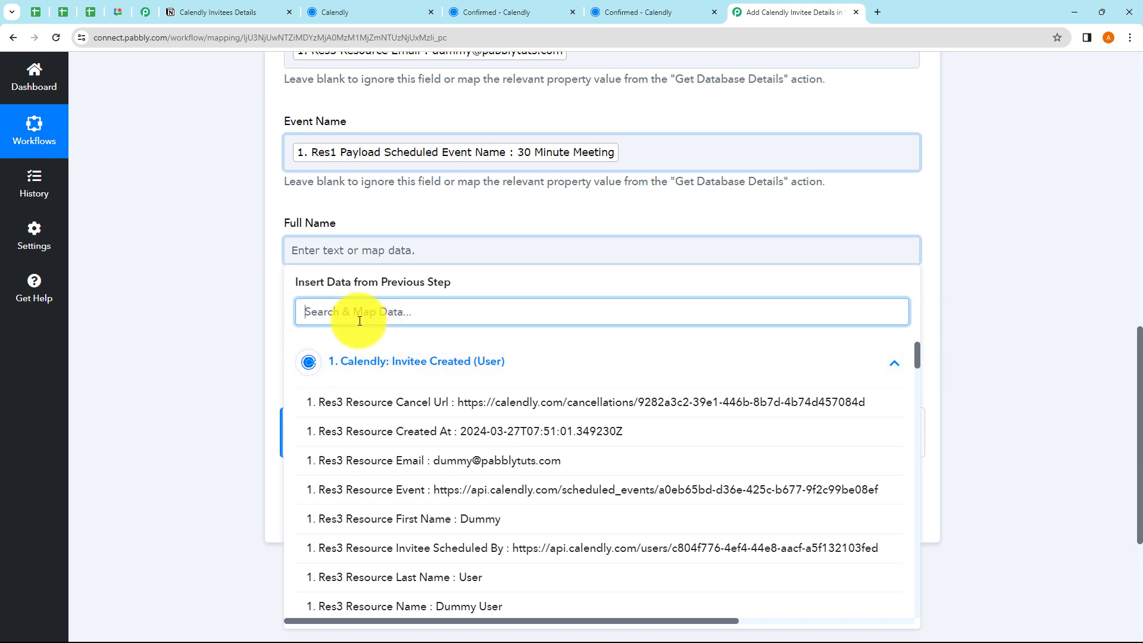
{"action": "type", "text": "dummy"}
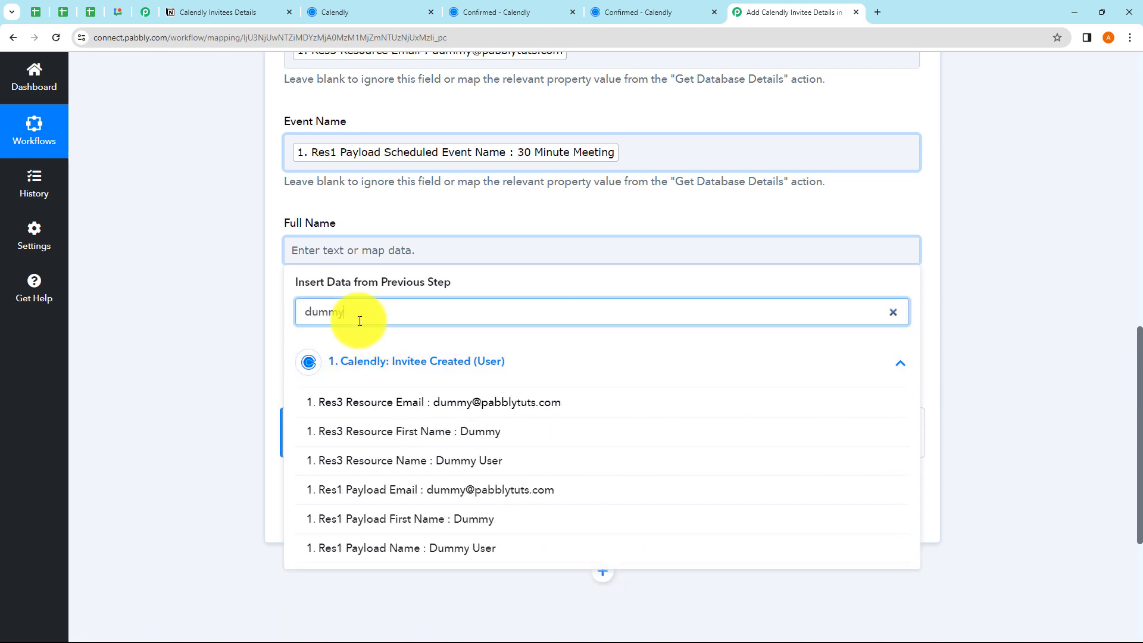
{"action": "left_click", "coordinate": [447, 462]}
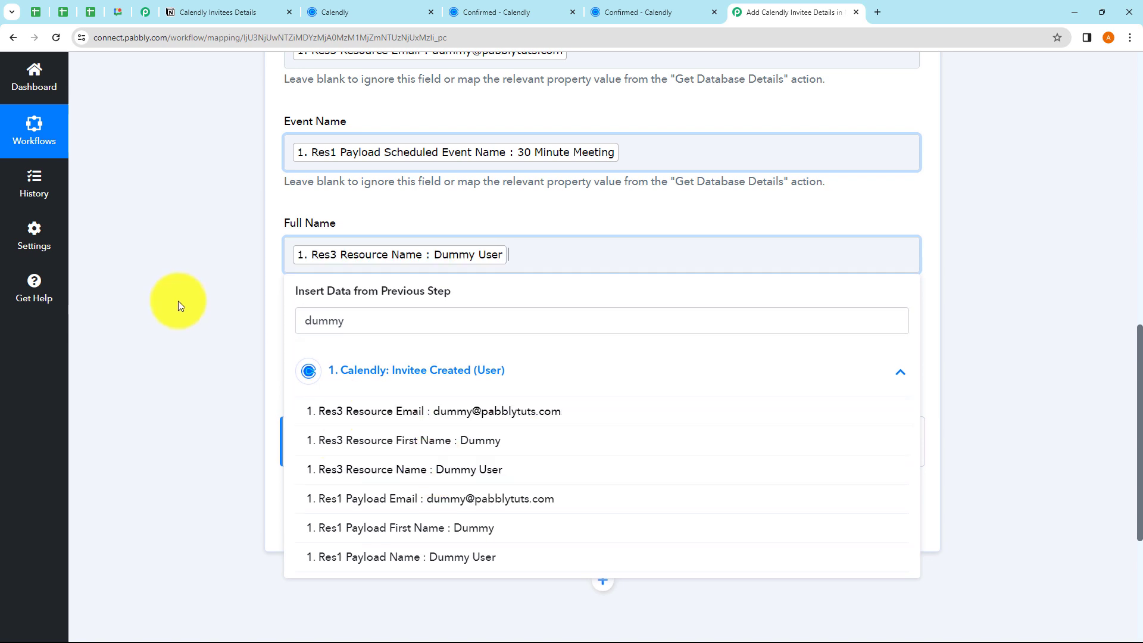
{"action": "left_click", "coordinate": [177, 301]}
Recheck the Event Name mapping, then scroll down to the Save buttons
{"action": "scroll", "coordinate": [502, 338], "scroll_direction": "up", "scroll_amount": 2}
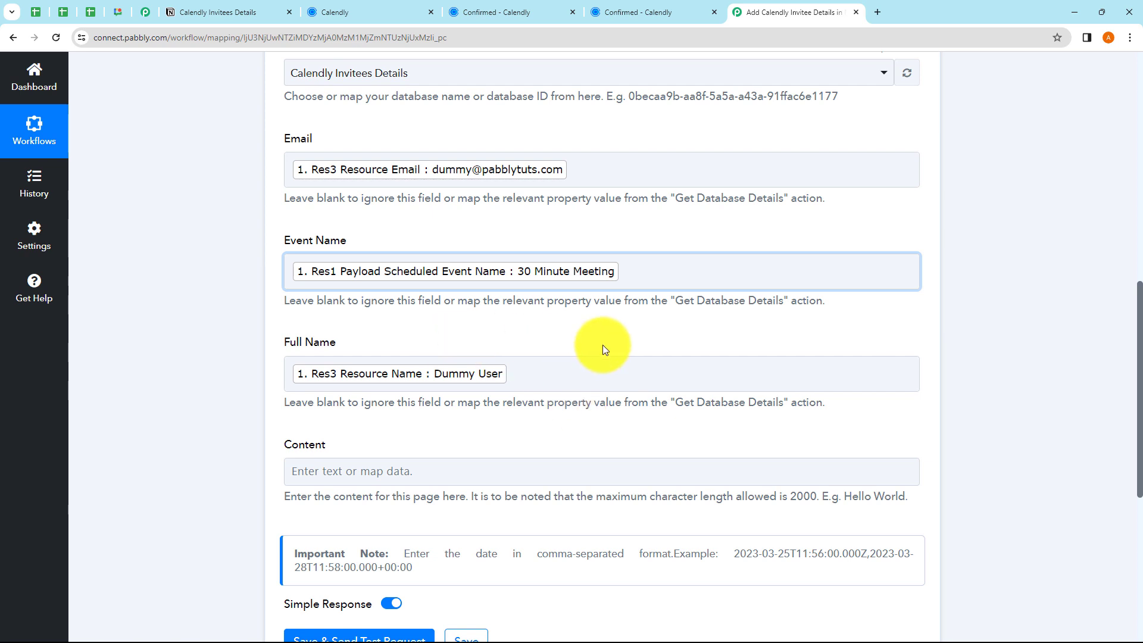
{"action": "left_click", "coordinate": [617, 275]}
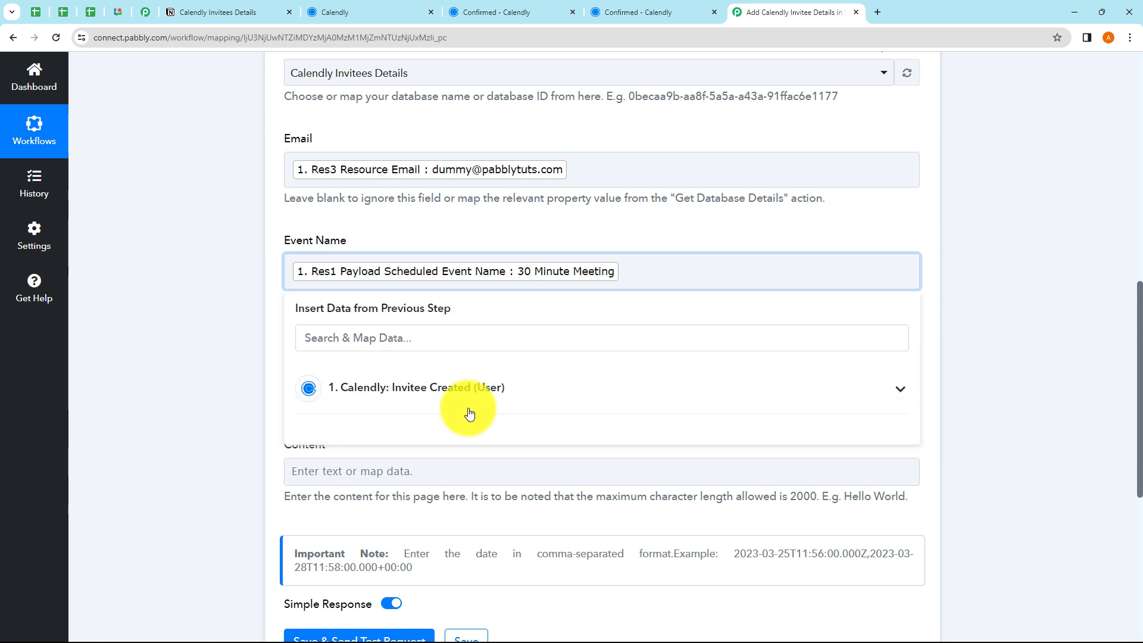
{"action": "scroll", "coordinate": [463, 400], "scroll_direction": "up", "scroll_amount": 1}
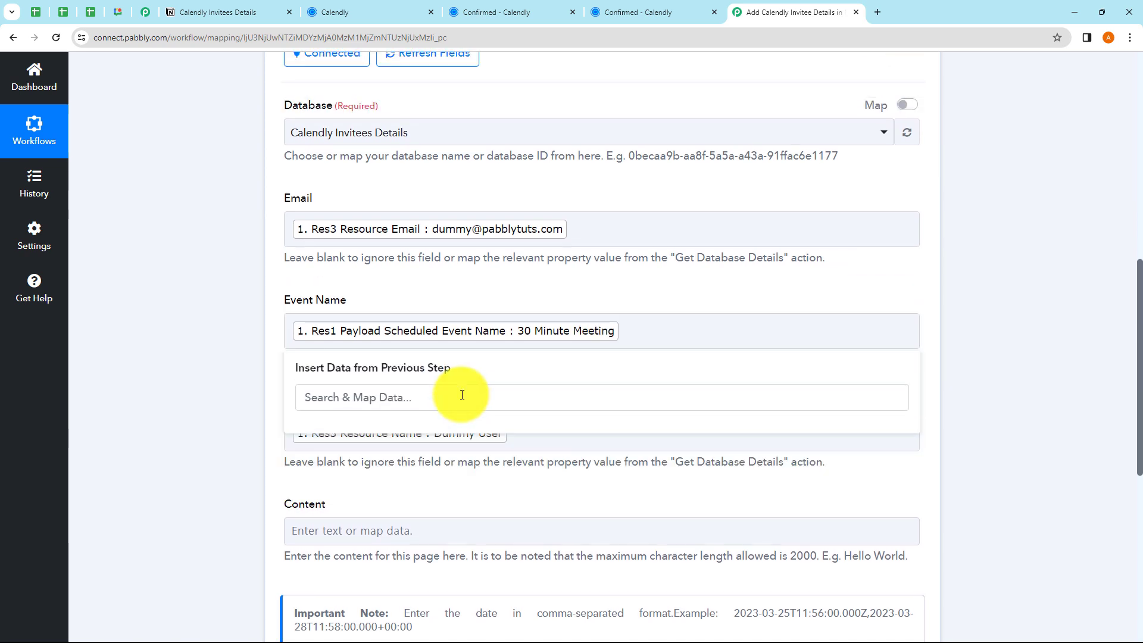
{"action": "left_click", "coordinate": [238, 375]}
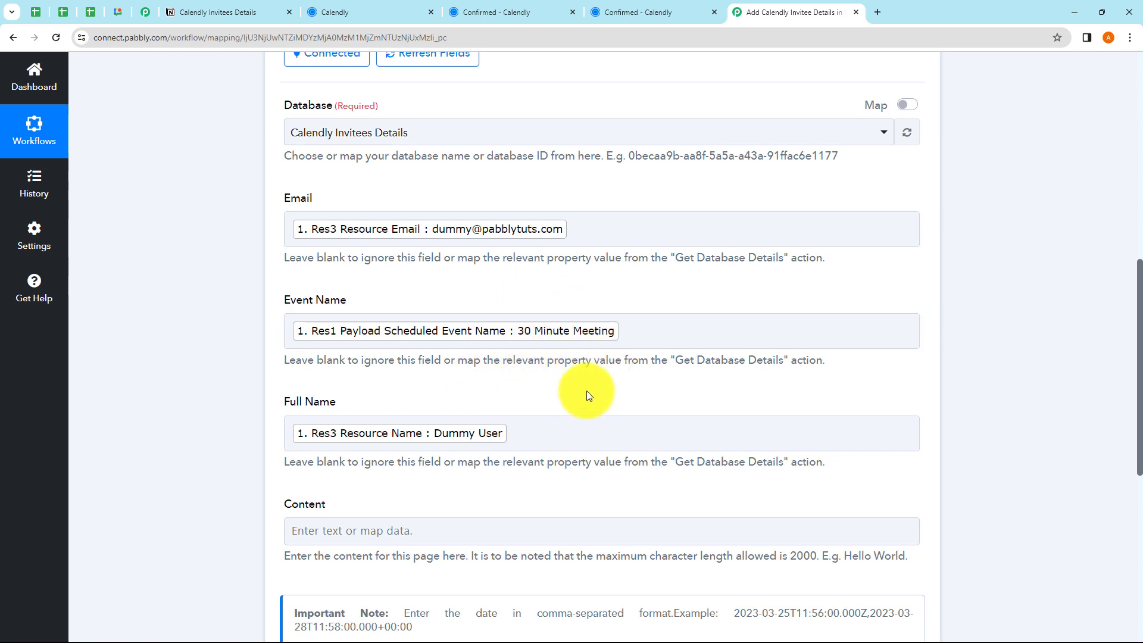
{"action": "scroll", "coordinate": [673, 389], "scroll_direction": "down", "scroll_amount": 4}
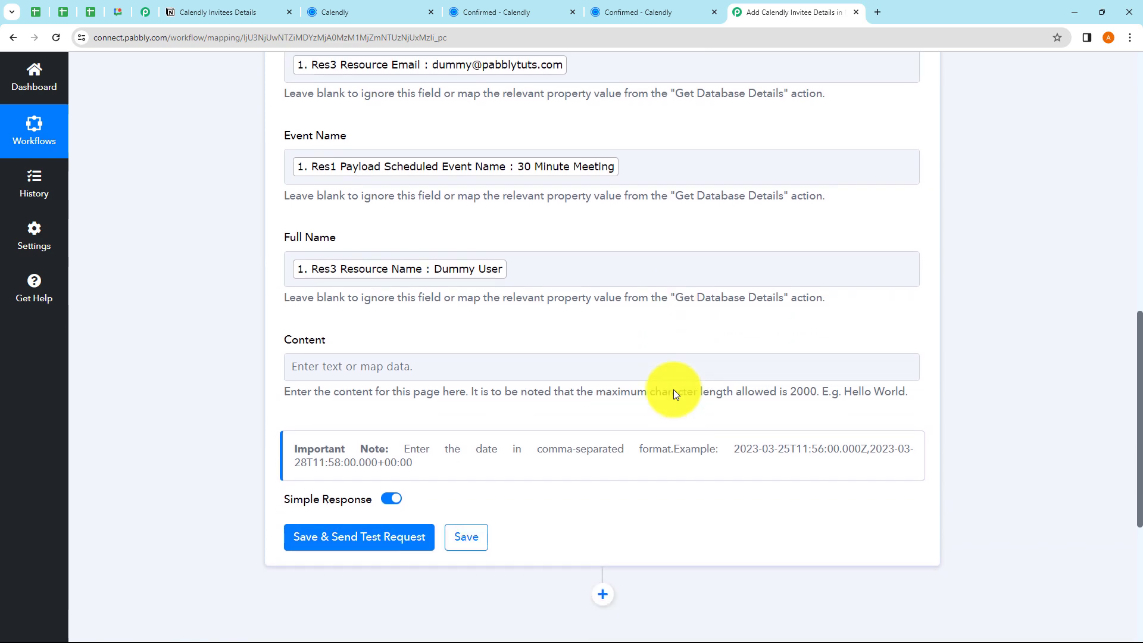
Save and test the Notion action, verifying the Dummy User row with 30 Minute Meeting in Notion
{"action": "left_click", "coordinate": [343, 470]}
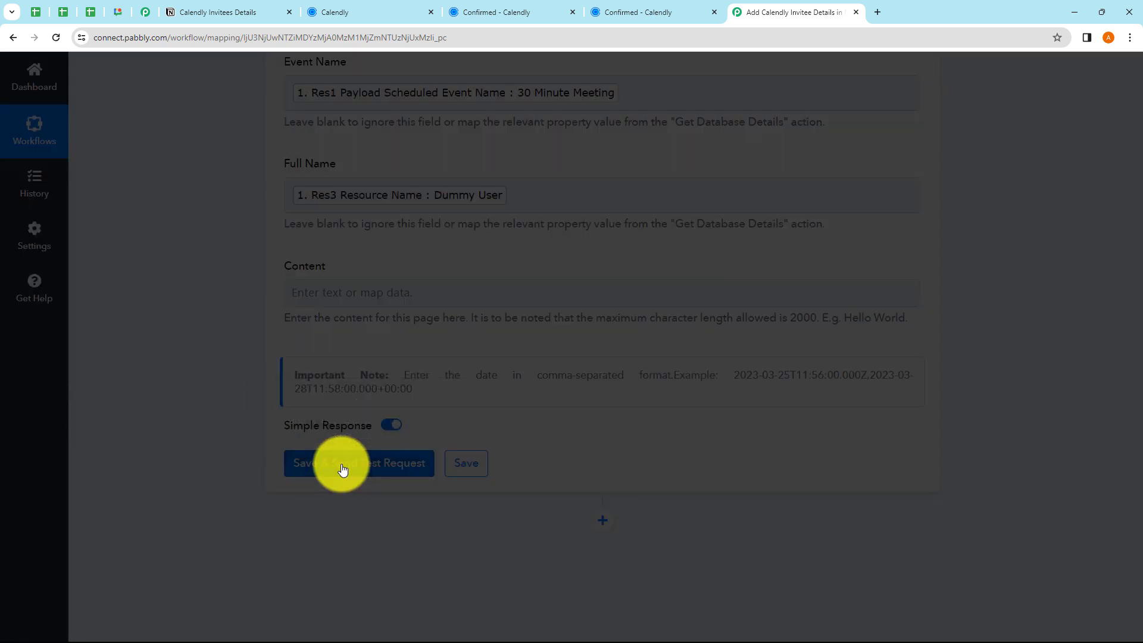
{"action": "scroll", "coordinate": [441, 420], "scroll_direction": "down", "scroll_amount": 5}
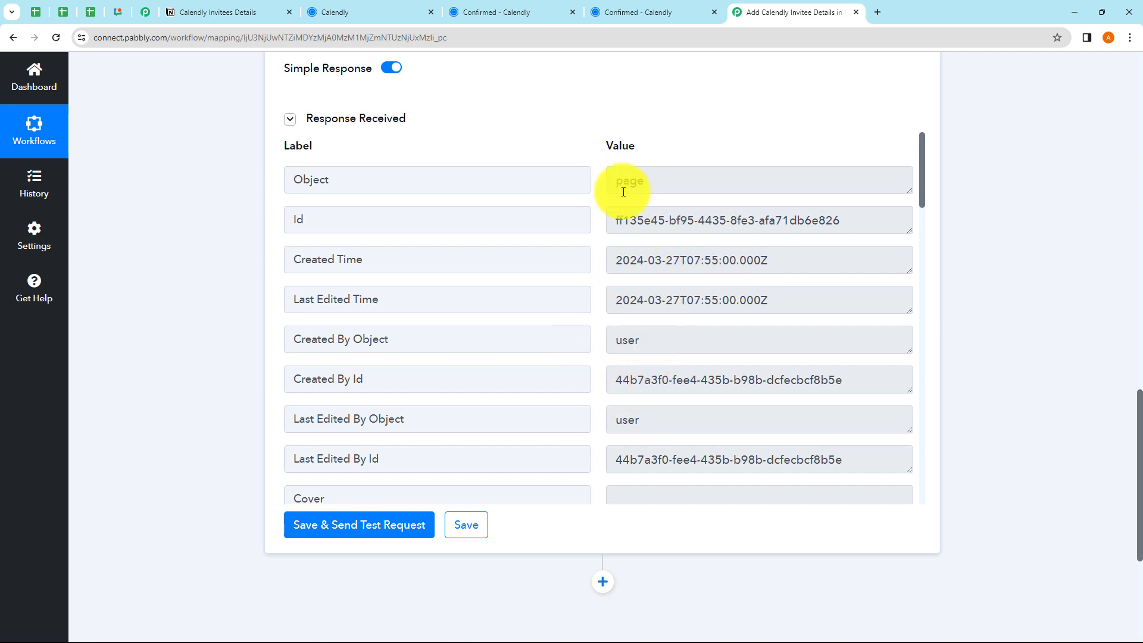
{"action": "scroll", "coordinate": [682, 364], "scroll_direction": "down", "scroll_amount": 8}
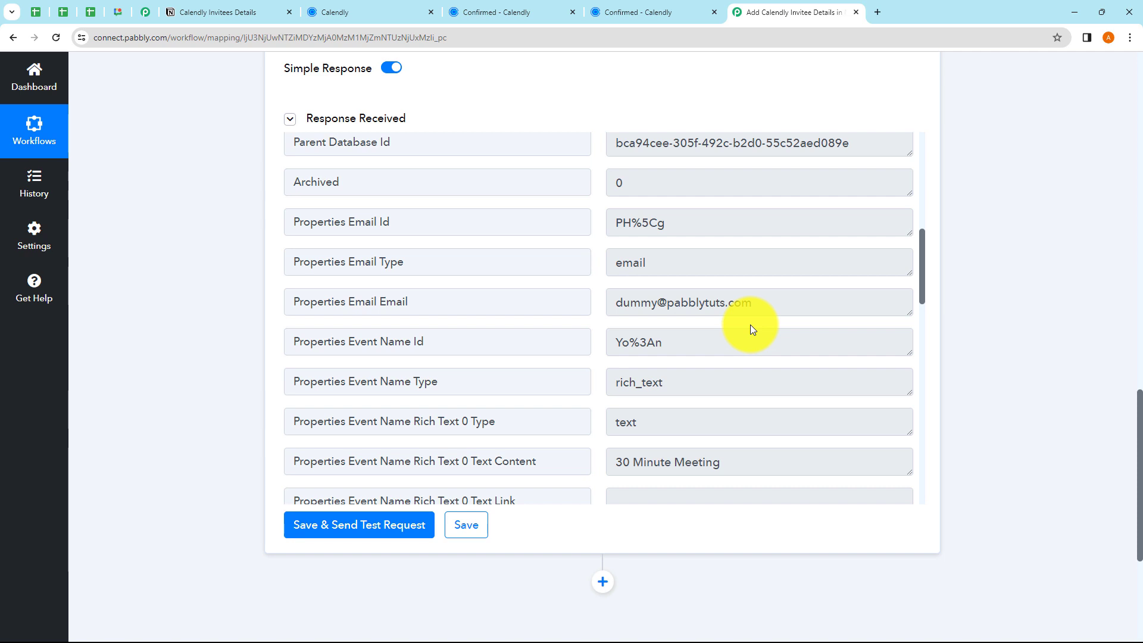
{"action": "left_click", "coordinate": [241, 10]}
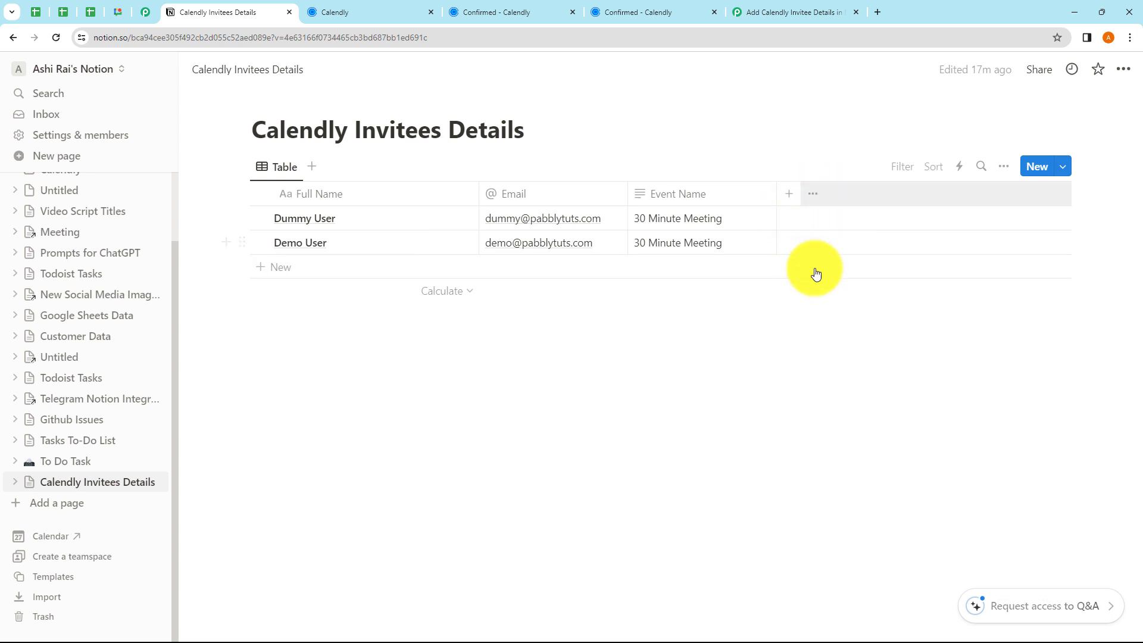
{"action": "left_click", "coordinate": [770, 19]}
{"action": "scroll", "coordinate": [370, 228], "scroll_direction": "up", "scroll_amount": 3}
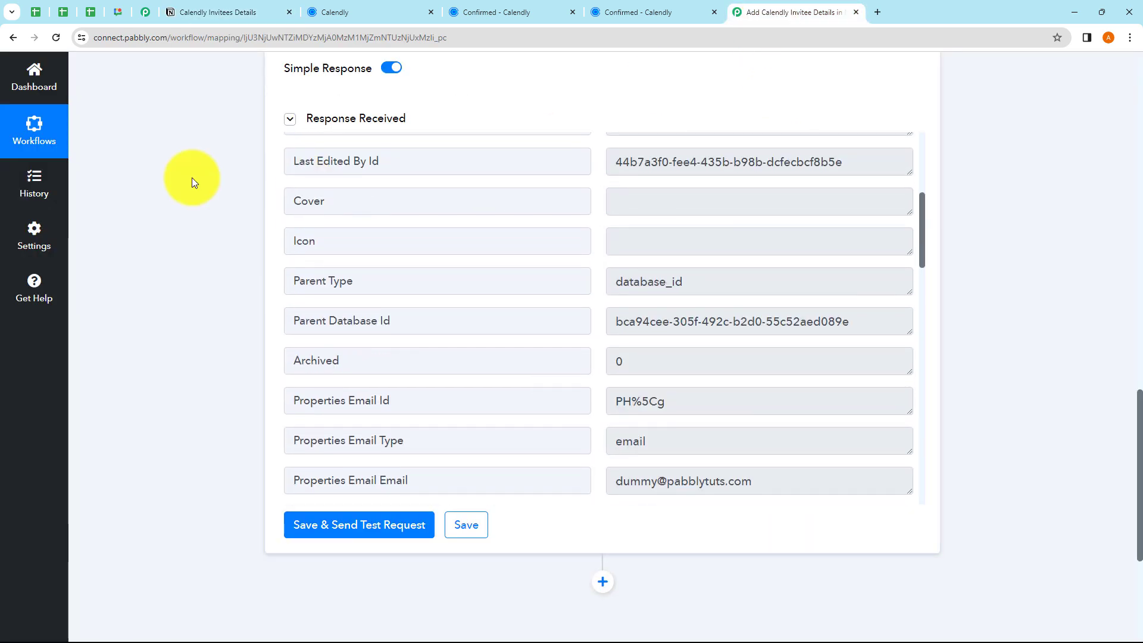
Collapse the Notion Create Database Item step and scroll to the workflow's top
{"action": "scroll", "coordinate": [192, 177], "scroll_direction": "up", "scroll_amount": 10}
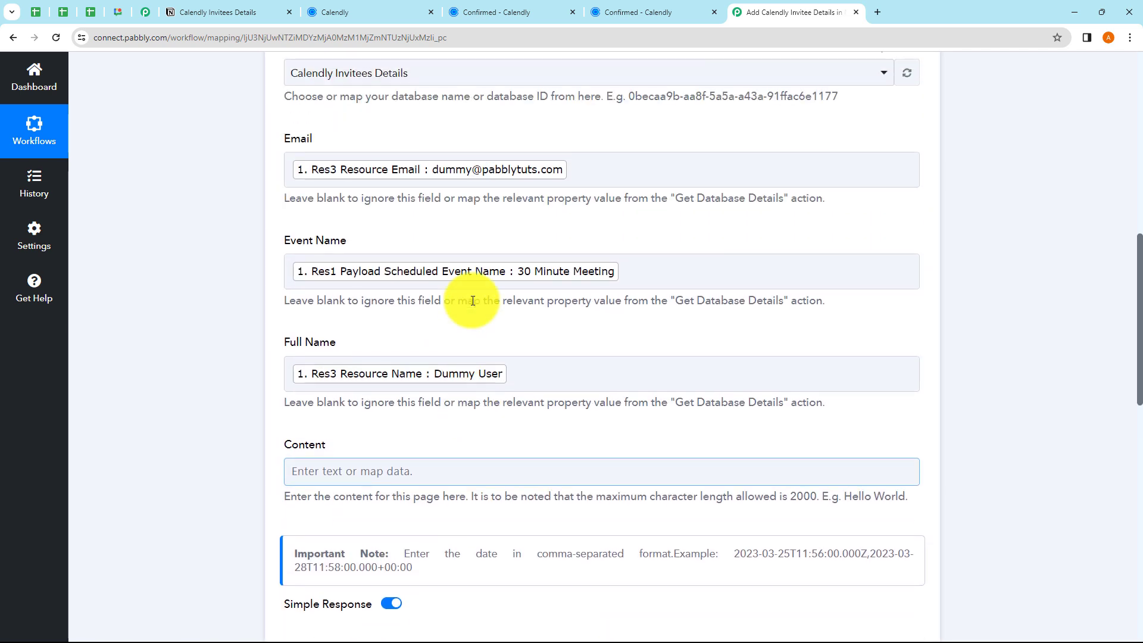
{"action": "scroll", "coordinate": [473, 301], "scroll_direction": "up", "scroll_amount": 8}
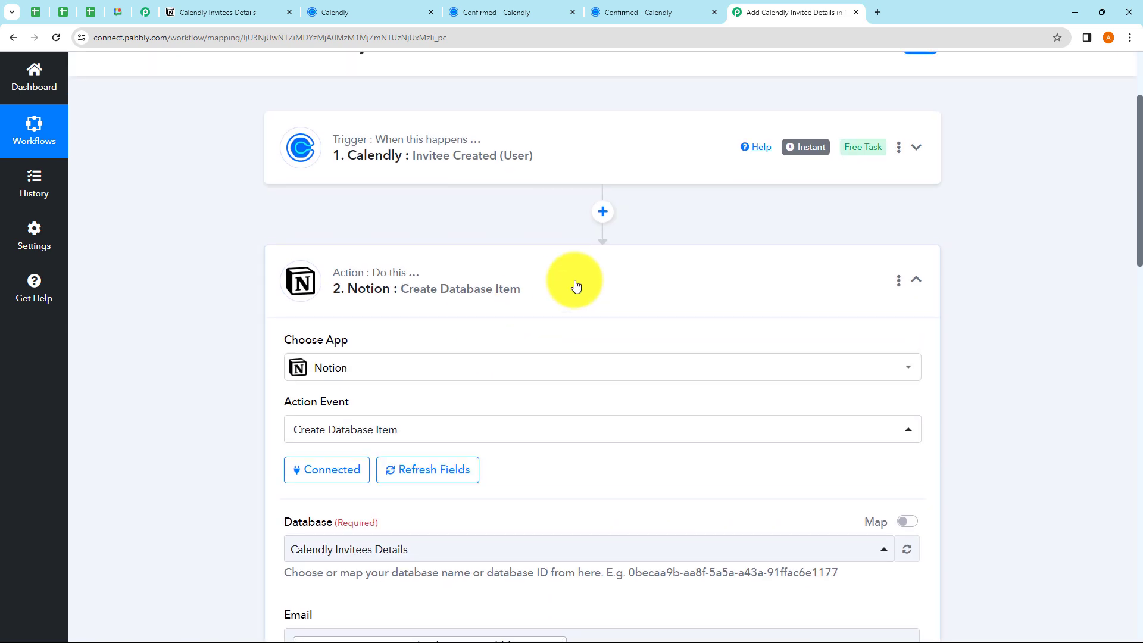
{"action": "left_click", "coordinate": [576, 287]}
{"action": "scroll", "coordinate": [595, 298], "scroll_direction": "up", "scroll_amount": 3}
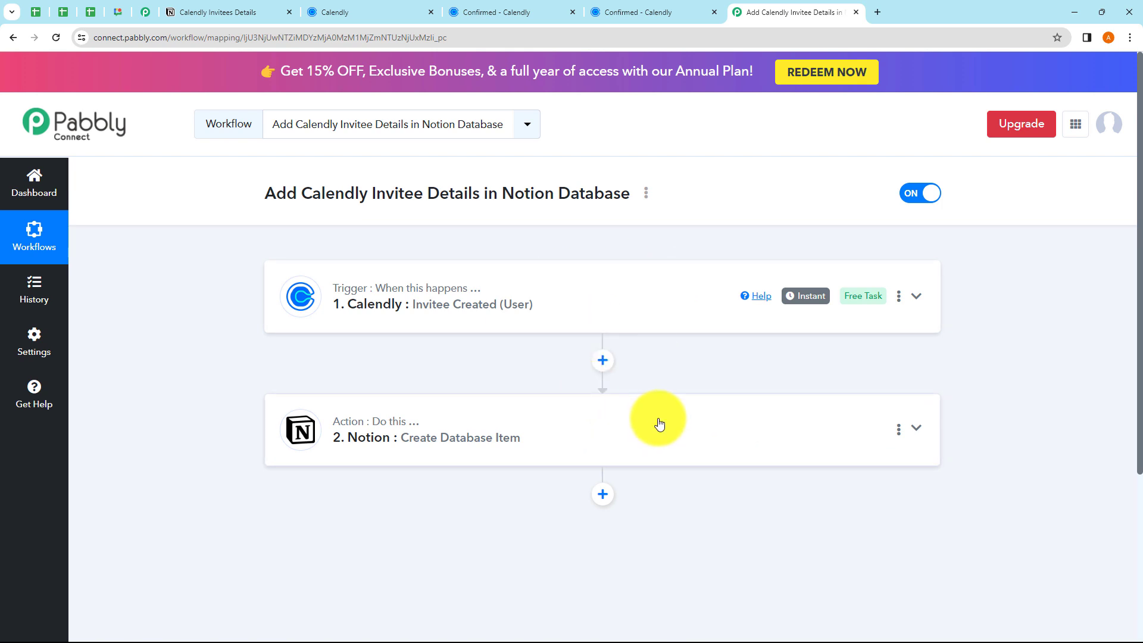
Close the two old Calendly confirmation tabs and return to Event types
{"action": "left_click", "coordinate": [572, 14]}
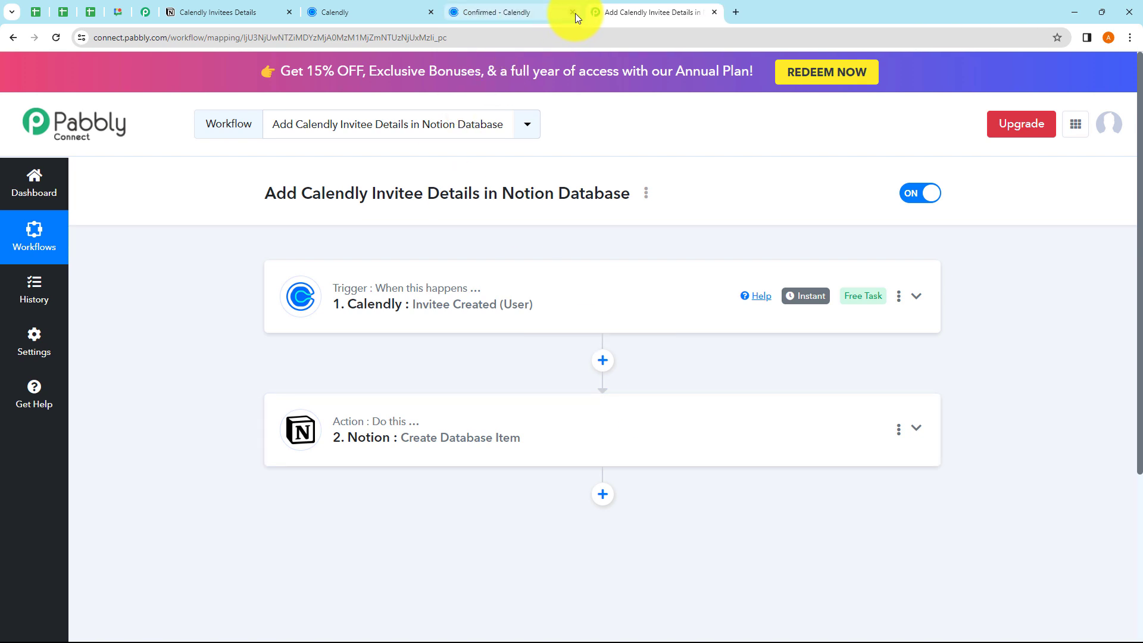
{"action": "left_click", "coordinate": [574, 13]}
{"action": "left_click", "coordinate": [422, 13]}
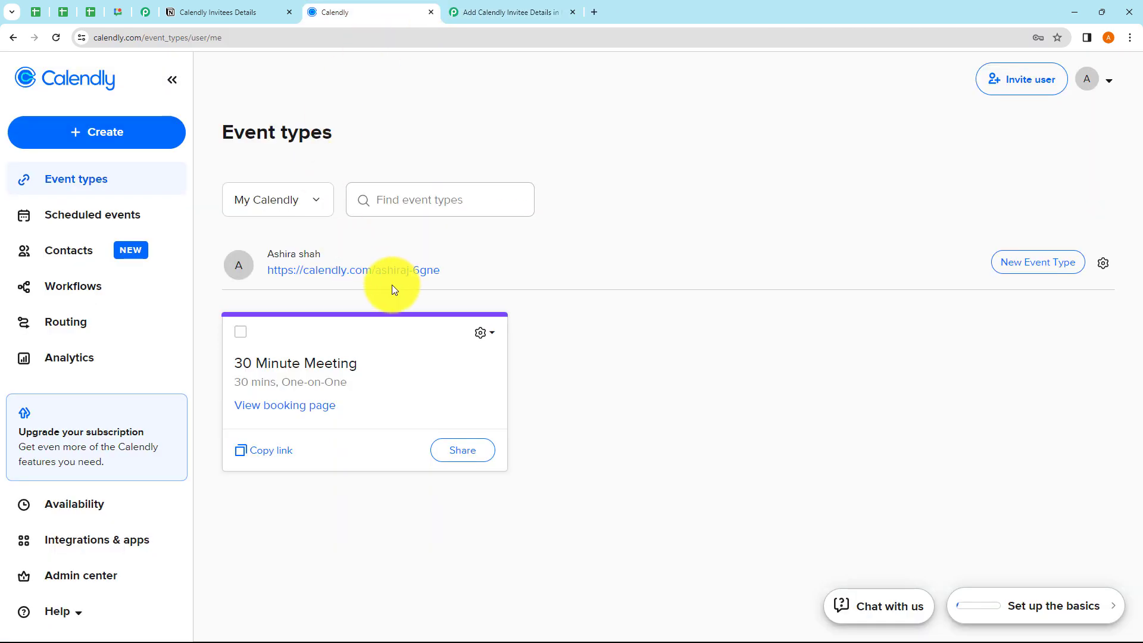
{"action": "left_click", "coordinate": [259, 13]}
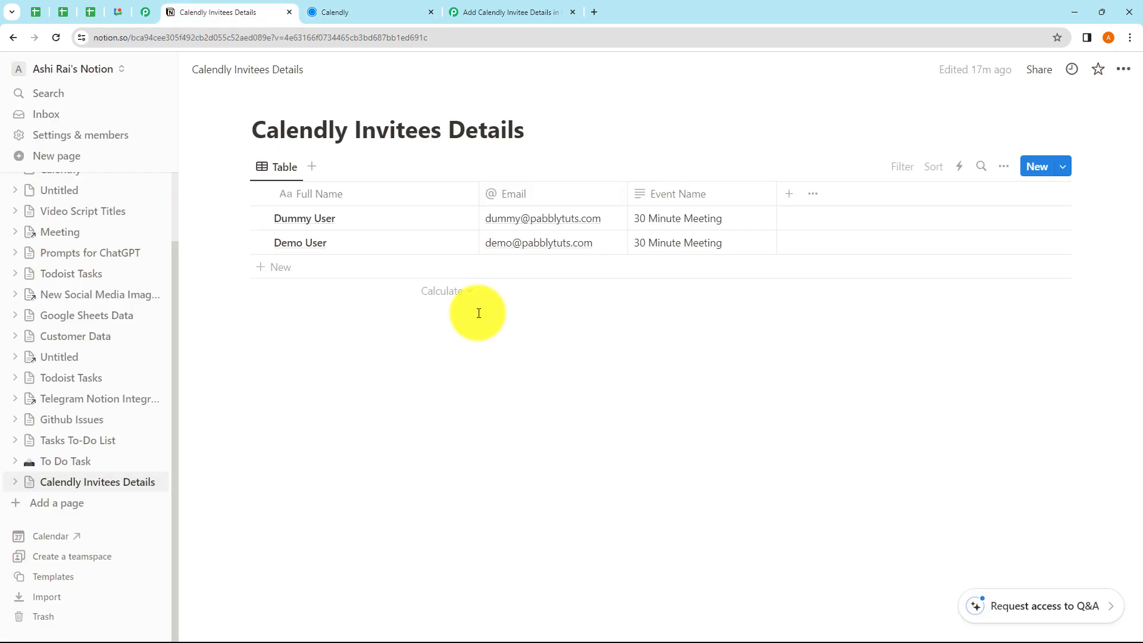
{"action": "left_click", "coordinate": [360, 13]}
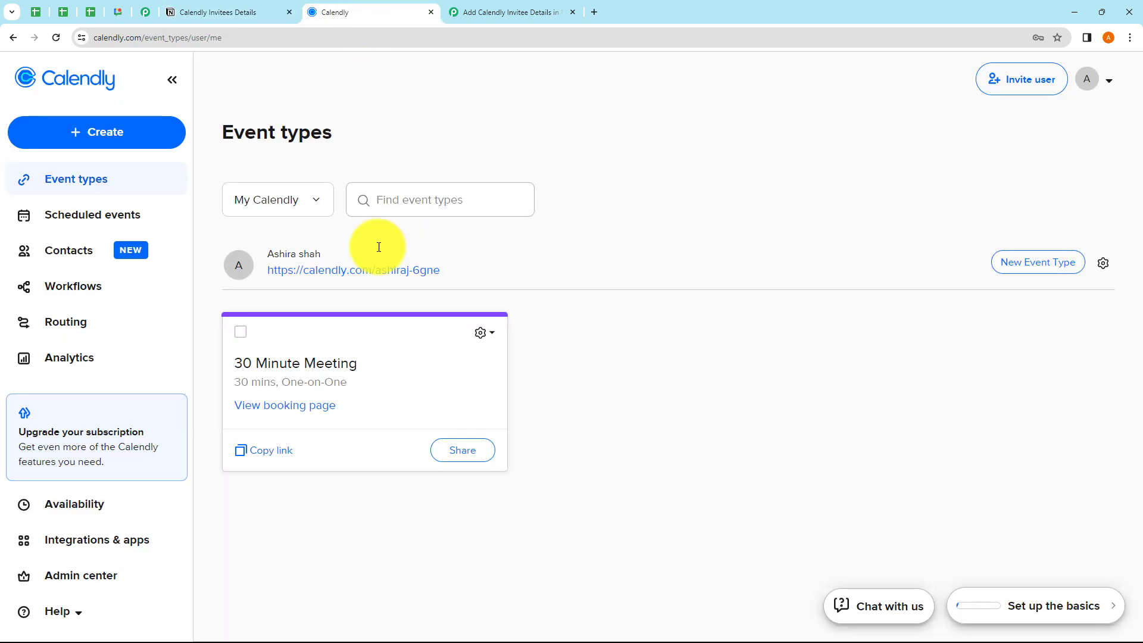
Book the 30 Minute Meeting slot at 1:00pm on Thursday, March 28, 2024
{"action": "left_click", "coordinate": [309, 405]}
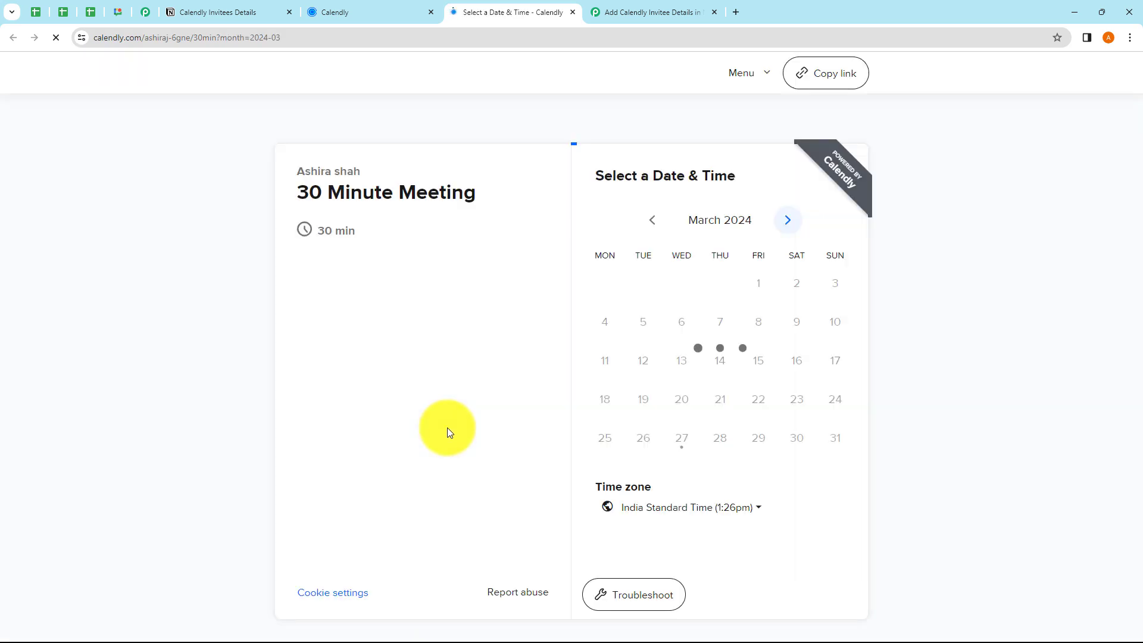
{"action": "left_click", "coordinate": [719, 441]}
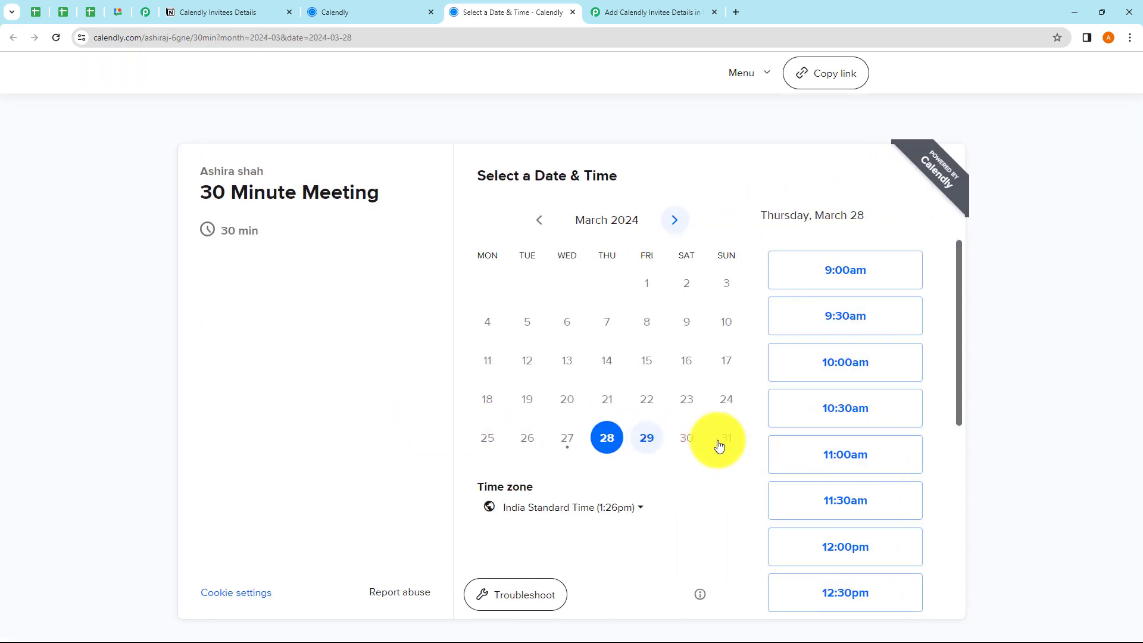
{"action": "scroll", "coordinate": [870, 466], "scroll_direction": "down", "scroll_amount": 5}
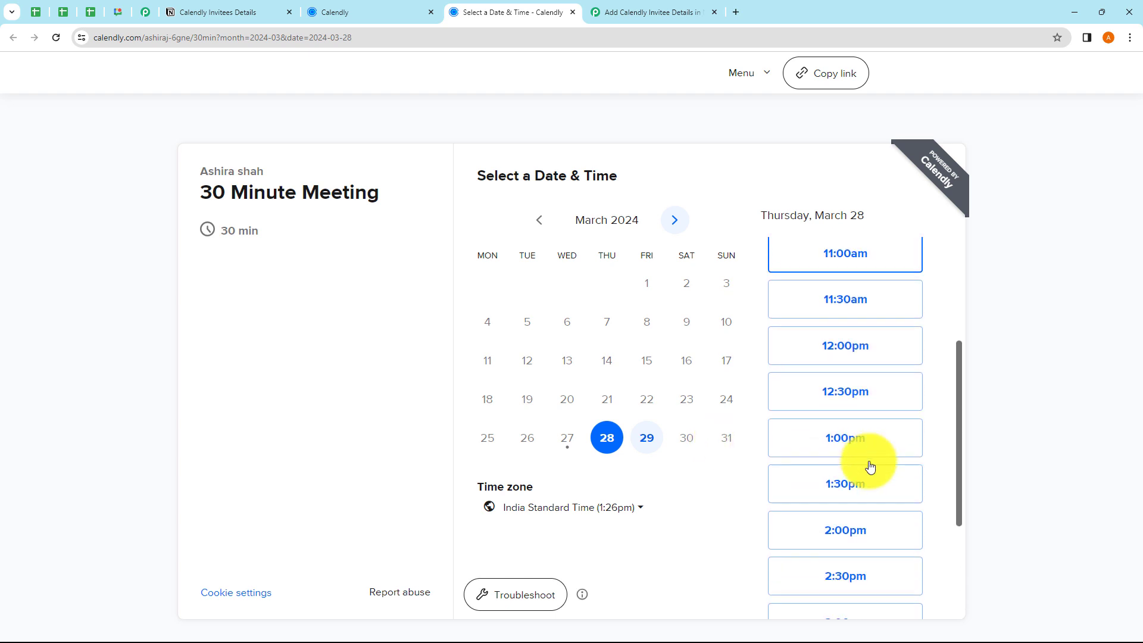
{"action": "left_click", "coordinate": [859, 348]}
{"action": "left_click", "coordinate": [857, 348]}
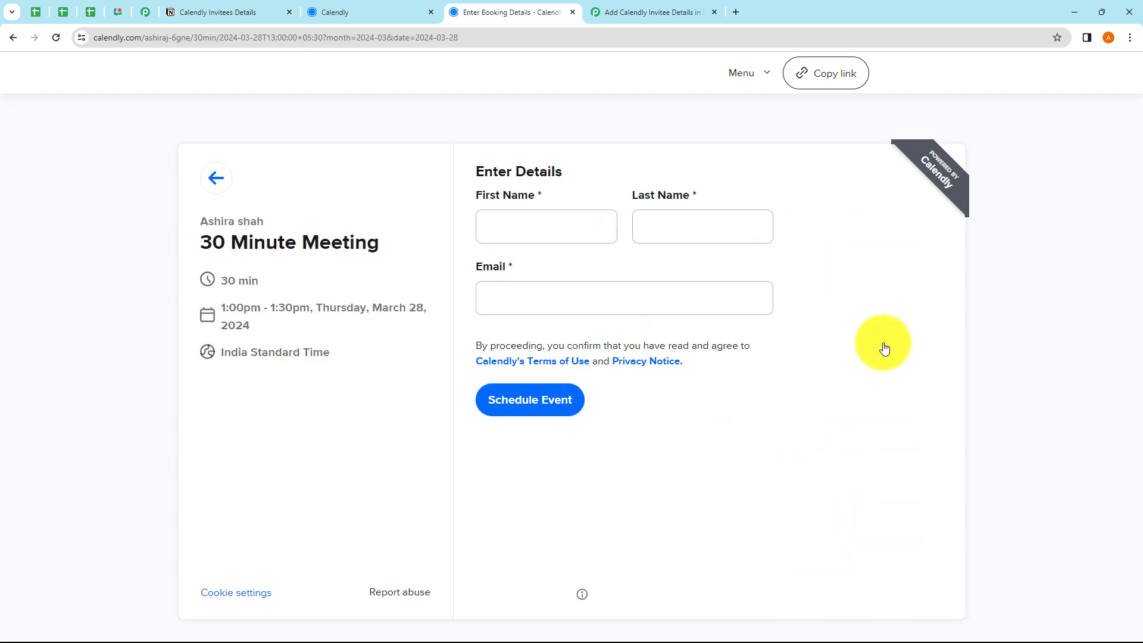
Schedule the meeting as Test User with a test email, then check Notion for the row
{"action": "left_click", "coordinate": [489, 225]}
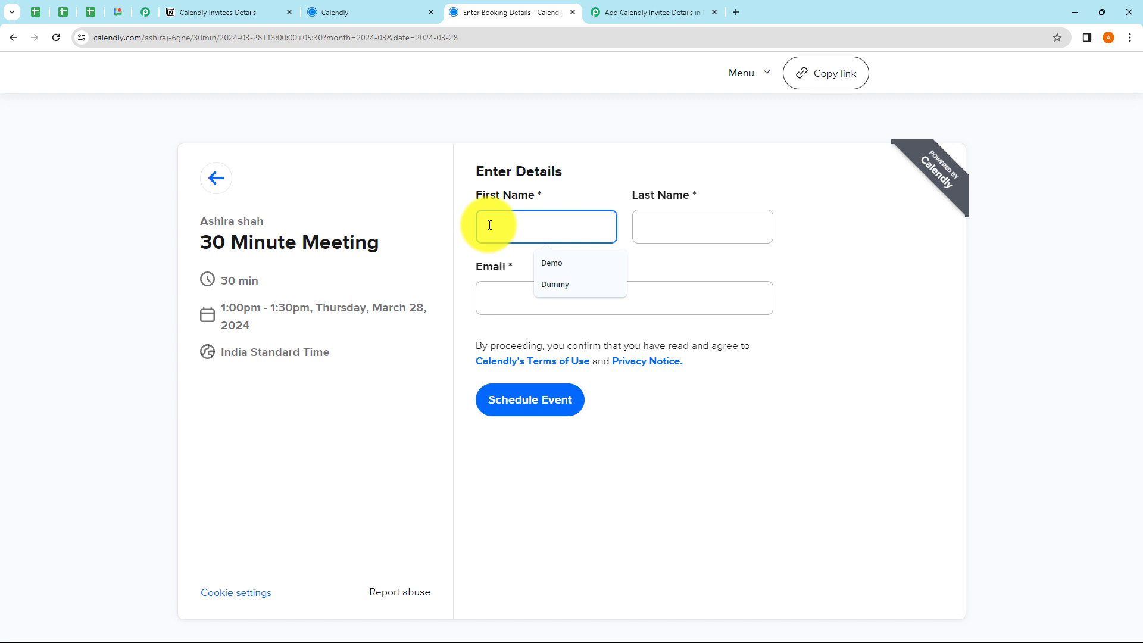
{"action": "type", "text": "Test"}
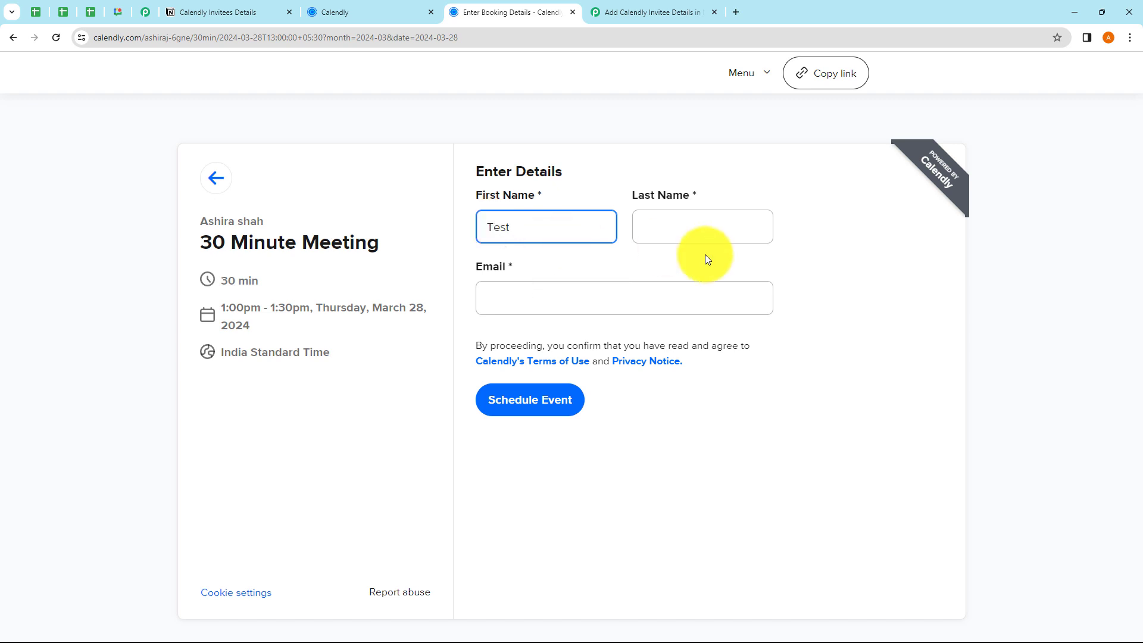
{"action": "left_click", "coordinate": [685, 240]}
{"action": "type", "text": "User"}
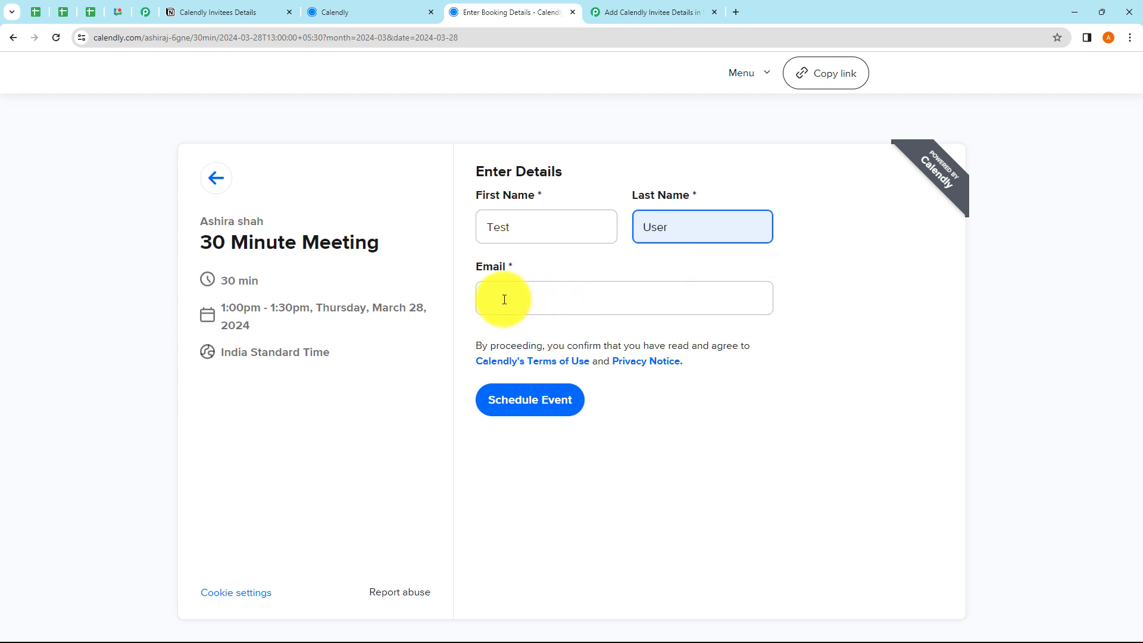
{"action": "left_click", "coordinate": [505, 299]}
{"action": "type", "text": "test@pabblytuts.com"}
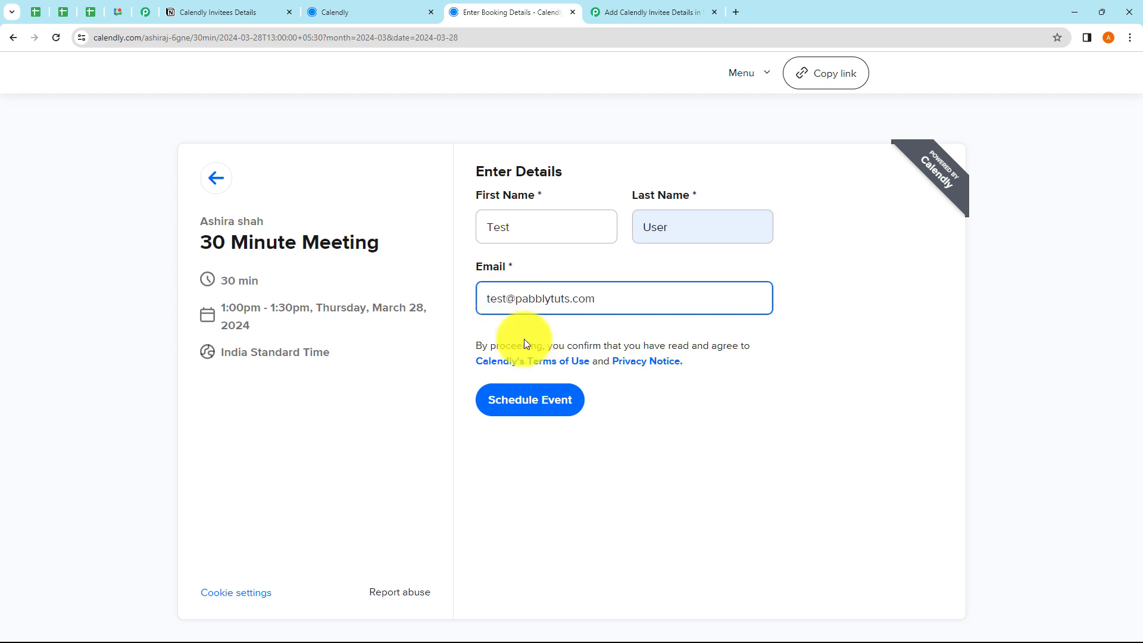
{"action": "left_click", "coordinate": [538, 408]}
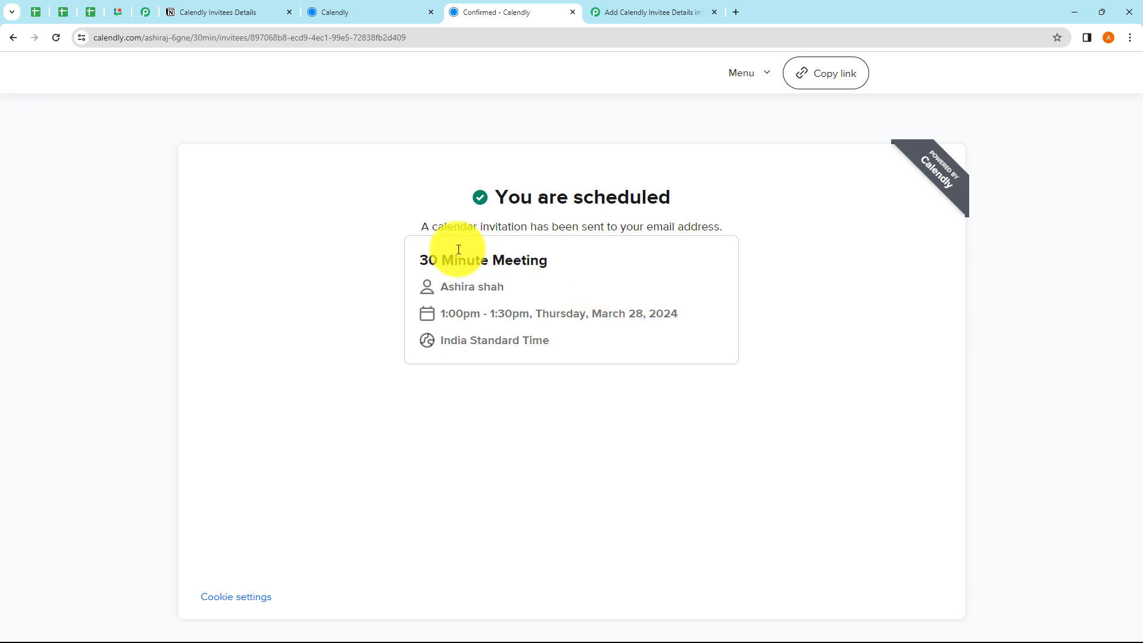
{"action": "left_click", "coordinate": [228, 15]}
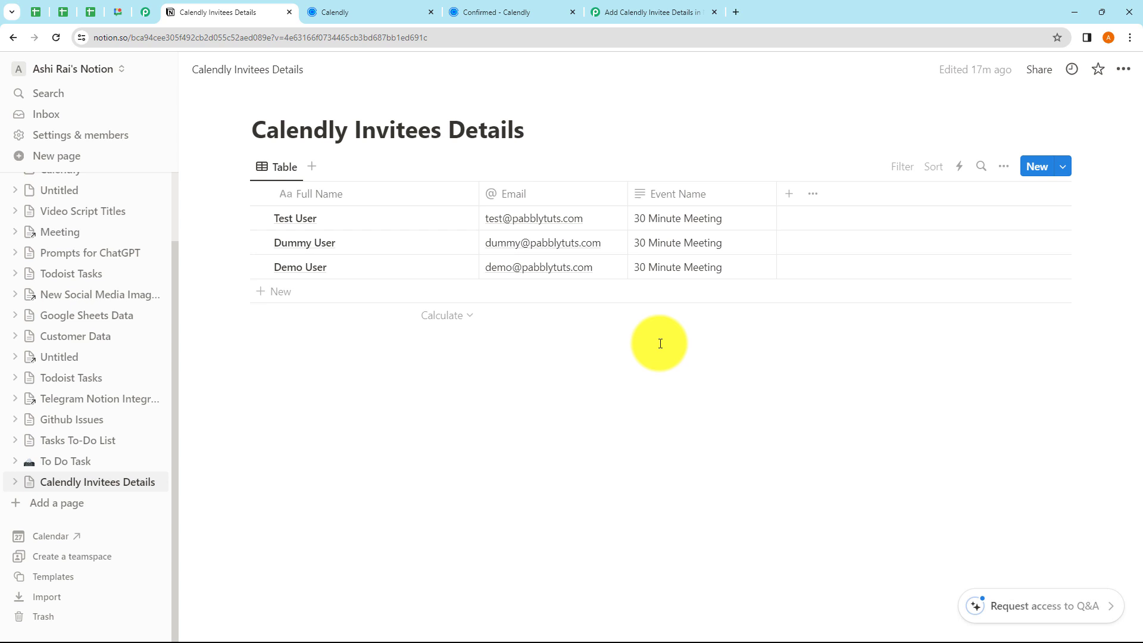
Return to the Pabbly 'Add Calendly Invitee Details' workflow tab
{"action": "left_click", "coordinate": [661, 18]}
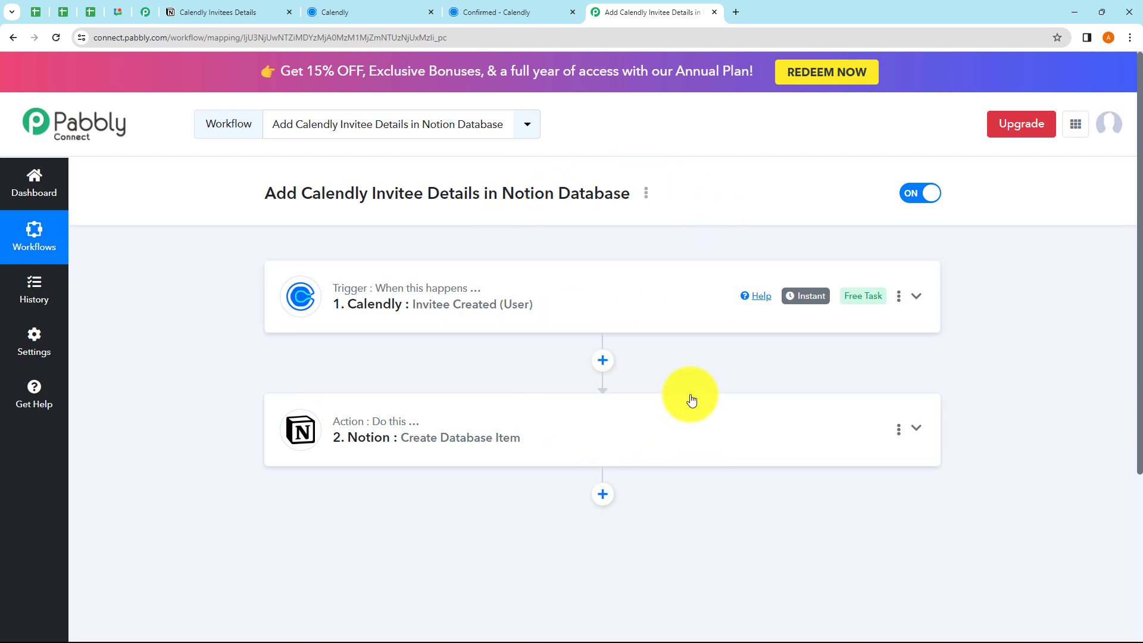
{"action": "left_click", "coordinate": [647, 196]}
{"action": "left_click", "coordinate": [574, 260]}
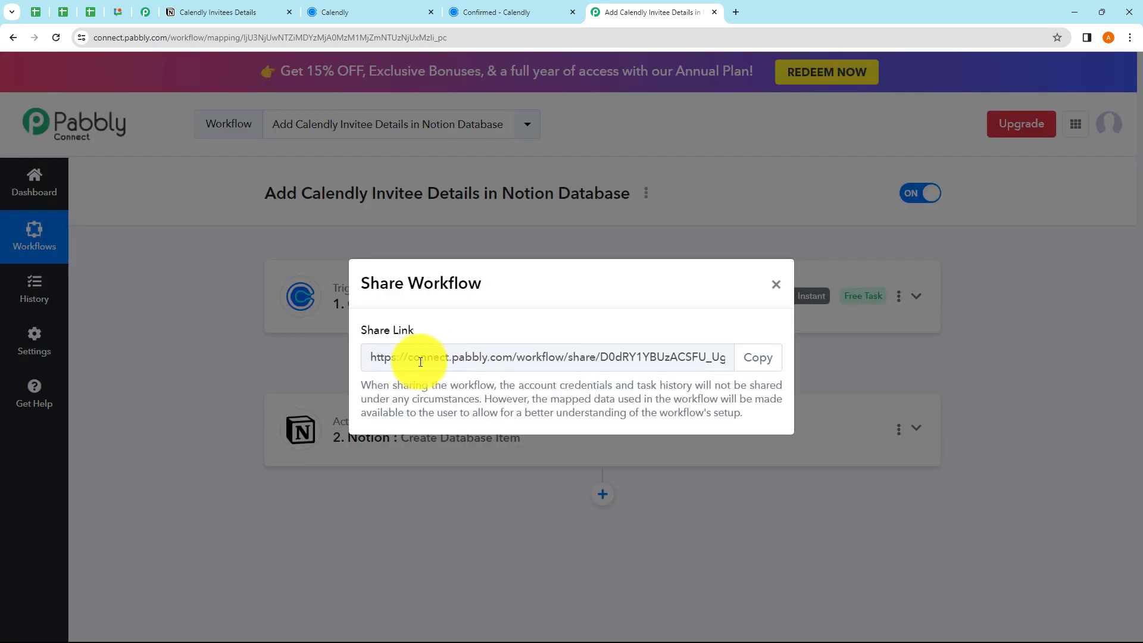
{"action": "left_click_drag", "start_coordinate": [408, 357], "coordinate": [735, 372]}
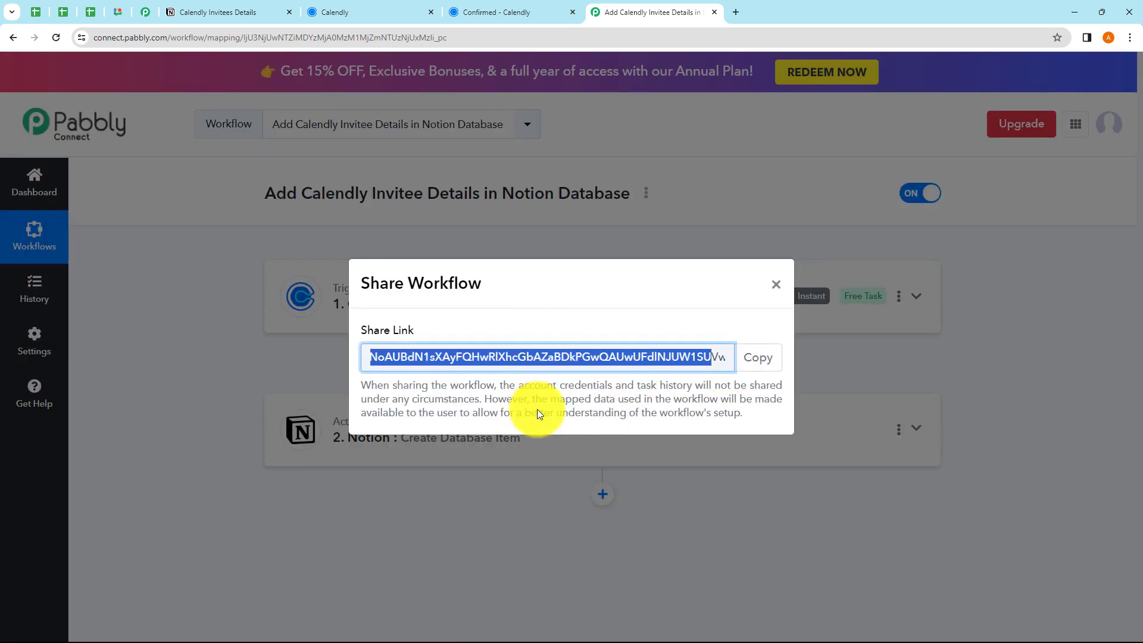
{"action": "left_click", "coordinate": [776, 286]}
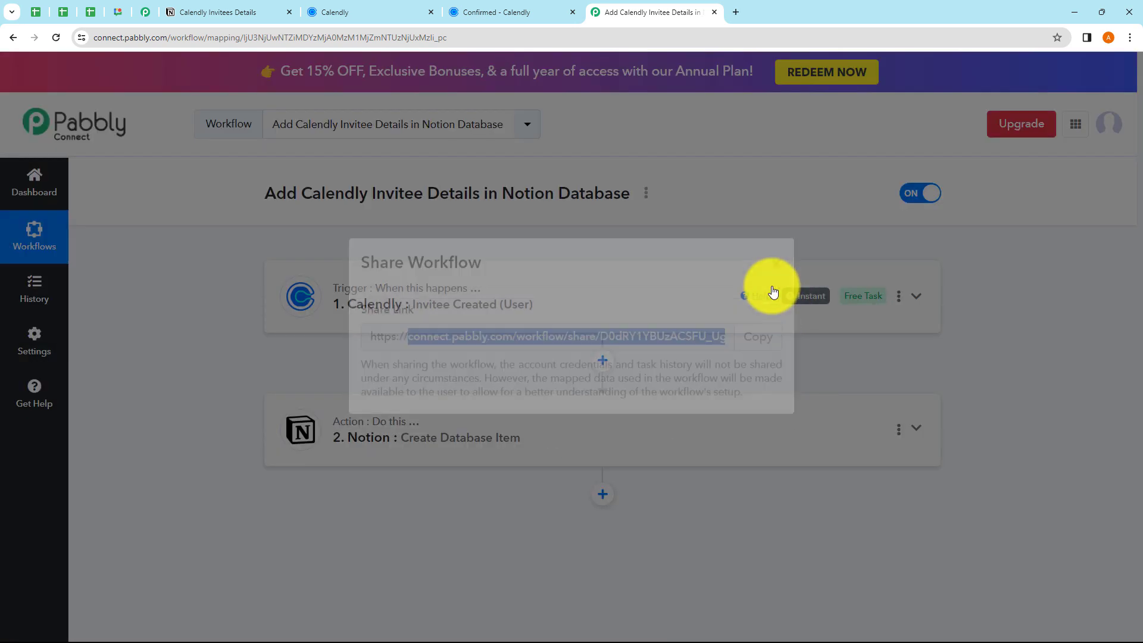